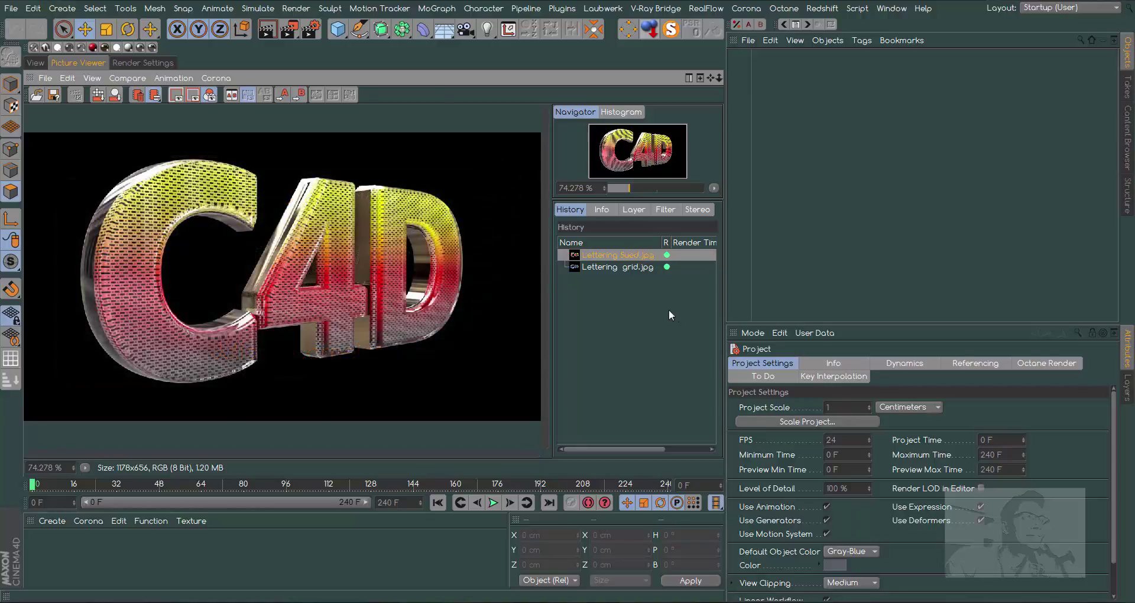
Compare the reference renders, then start a new empty project.
left_click(615, 267)
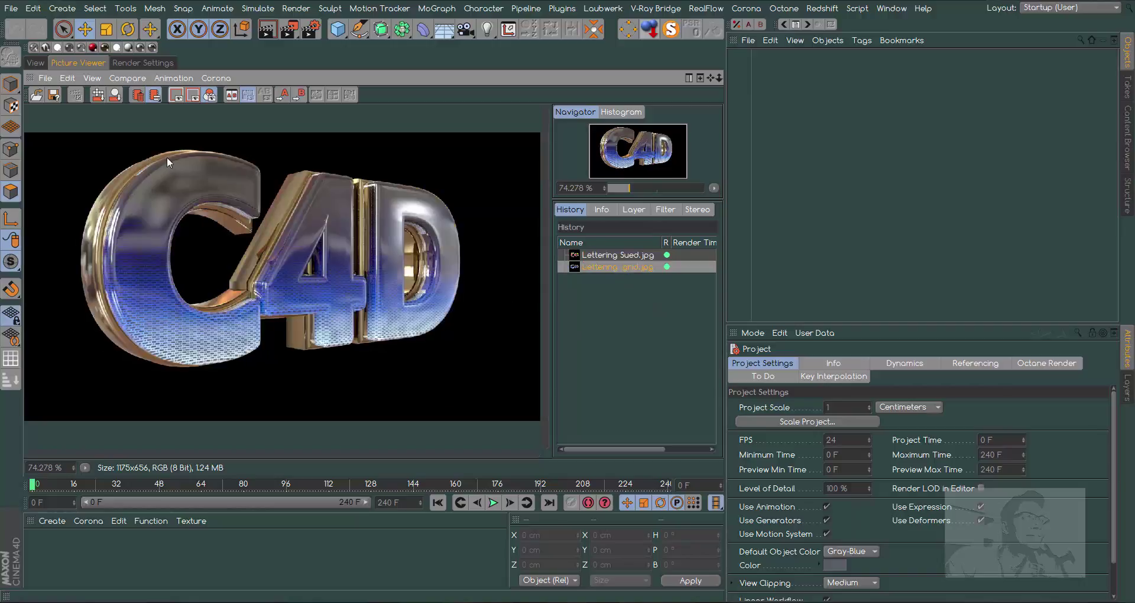
left_click(644, 252)
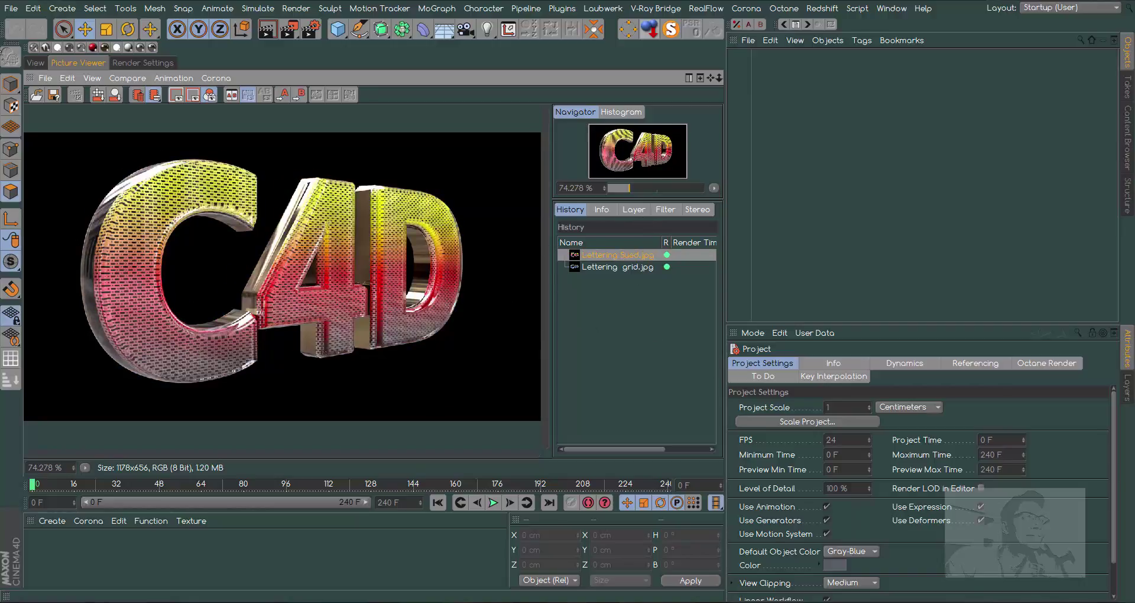
left_click(11, 8)
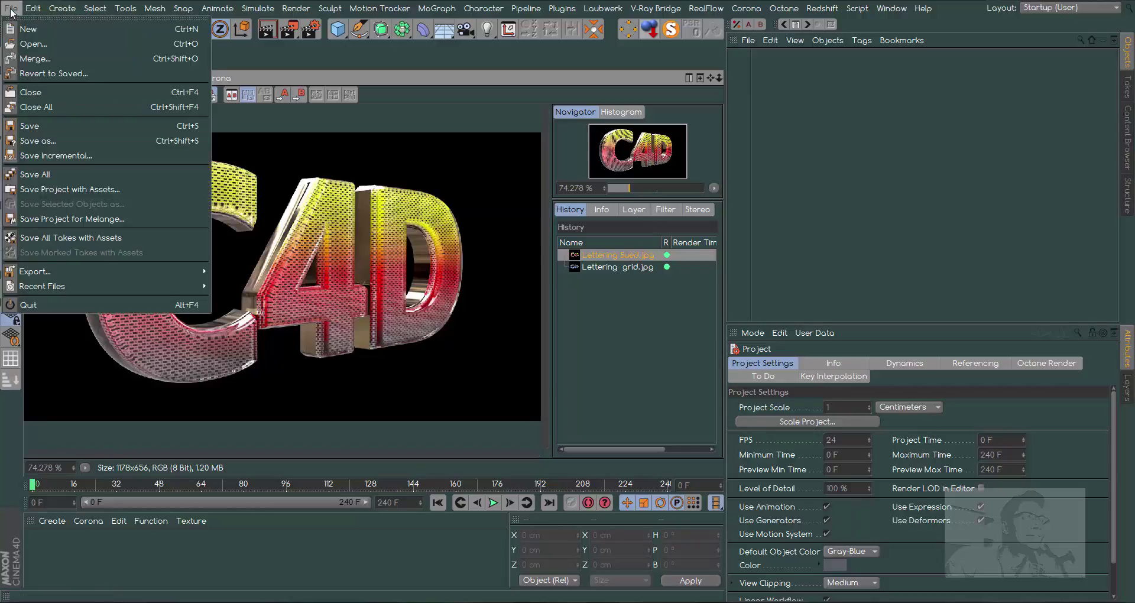
left_click(37, 30)
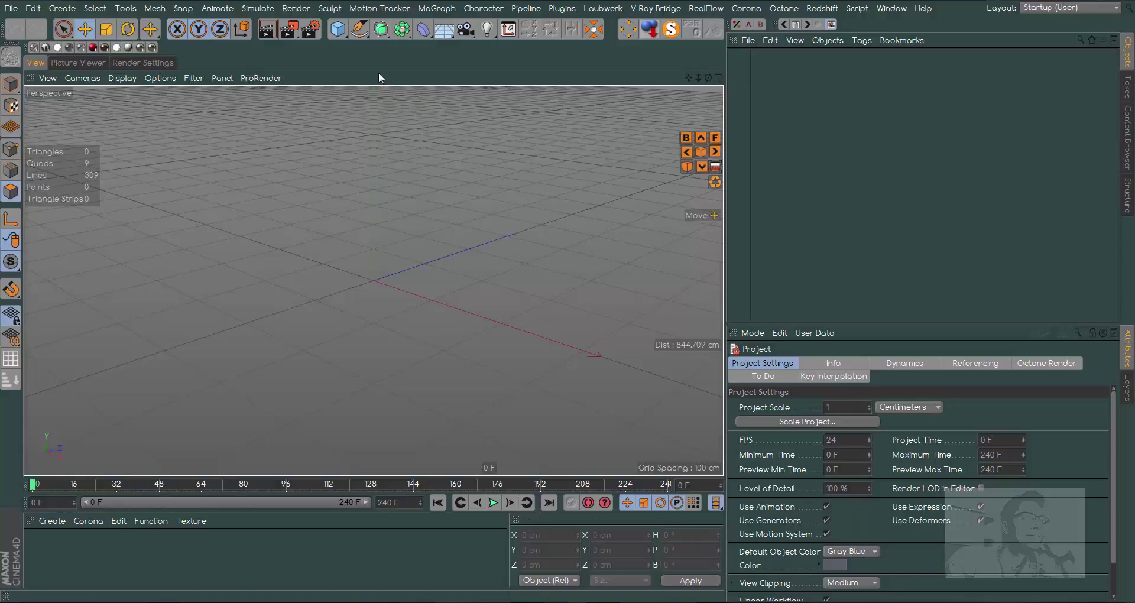
Add a MoText object using the Ebrima font with Middle alignment.
left_click(436, 8)
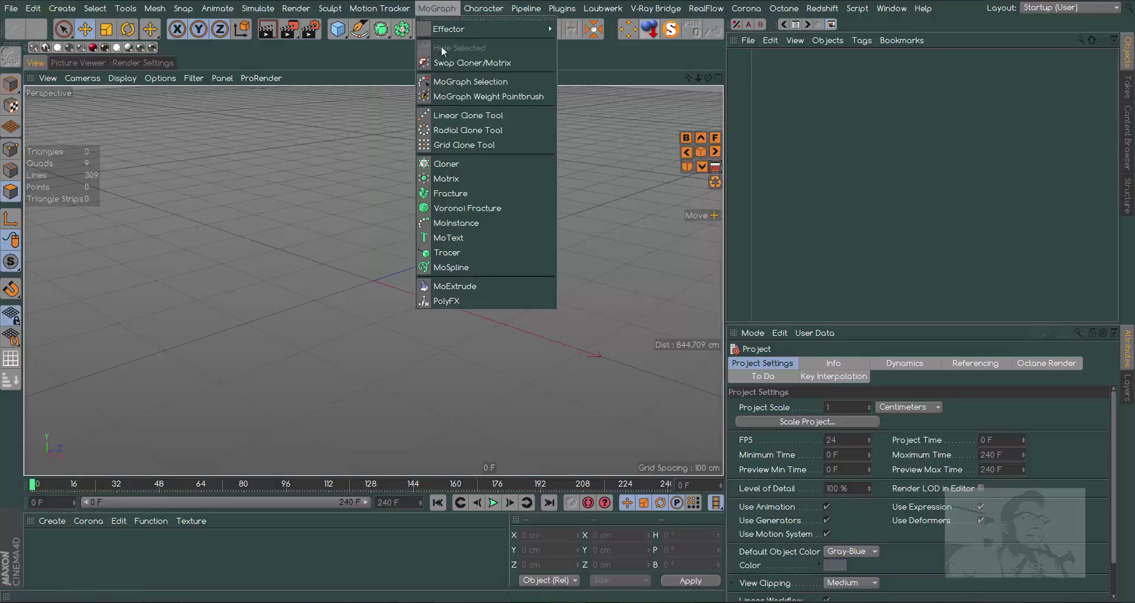
left_click(466, 237)
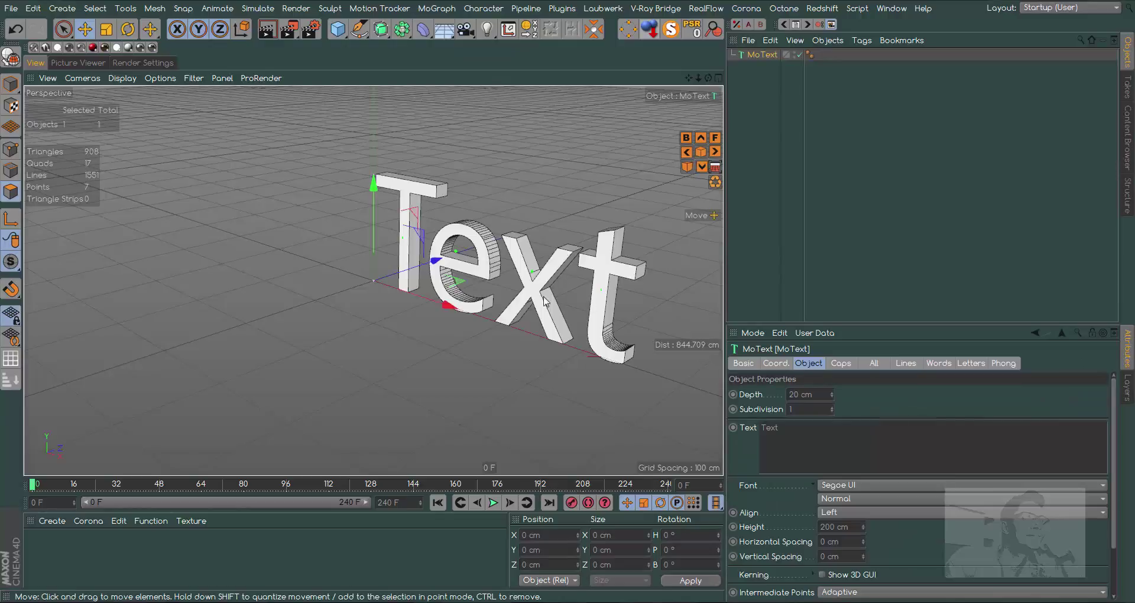
left_click(853, 484)
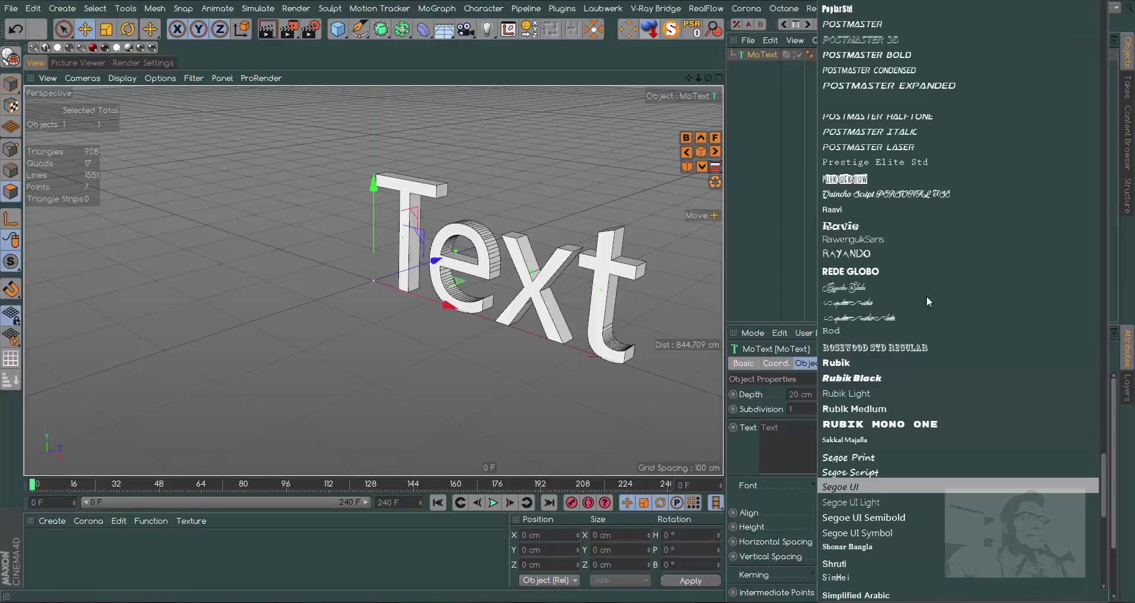
scroll(963, 194, "up", 15)
left_click(853, 47)
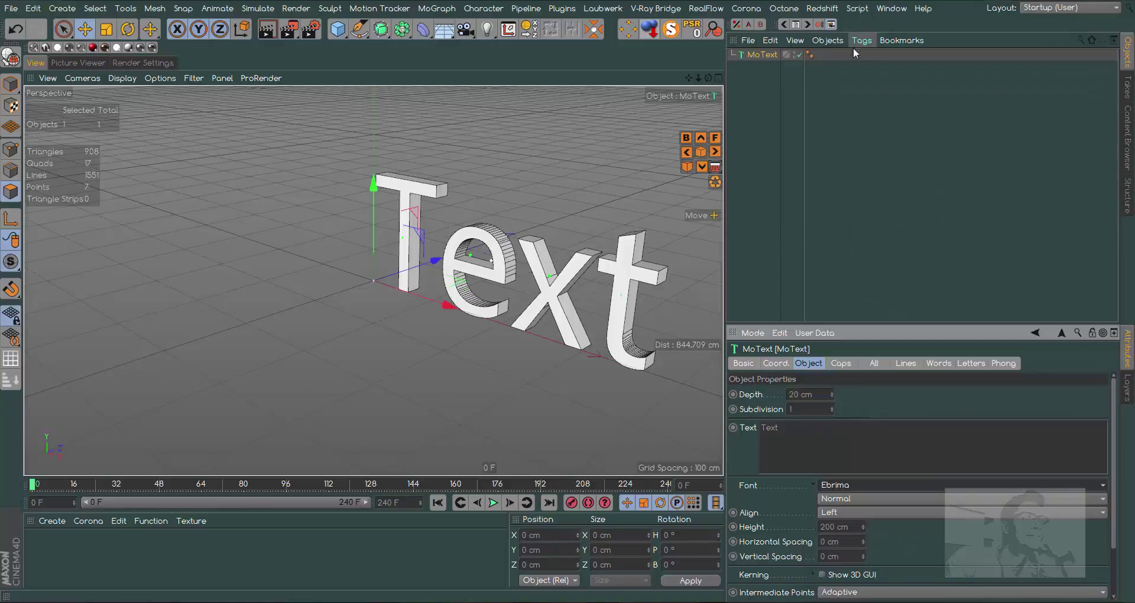
left_click(866, 512)
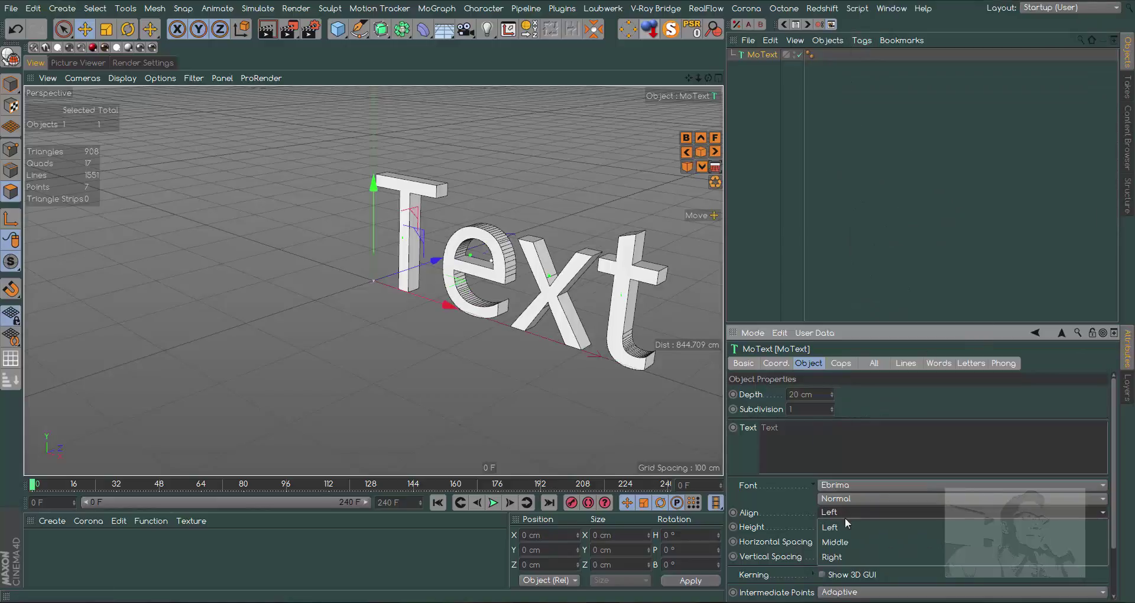
left_click(845, 537)
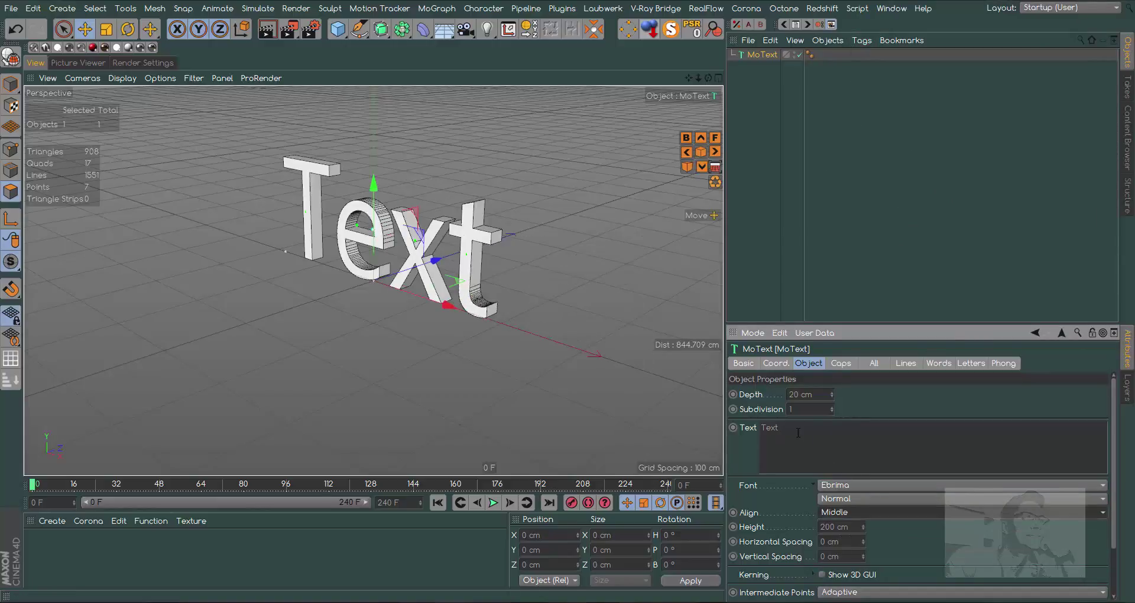
Change the text to 'C4D' in the bold Negrito style and face it in the view.
left_click(827, 463)
type("C4|D")
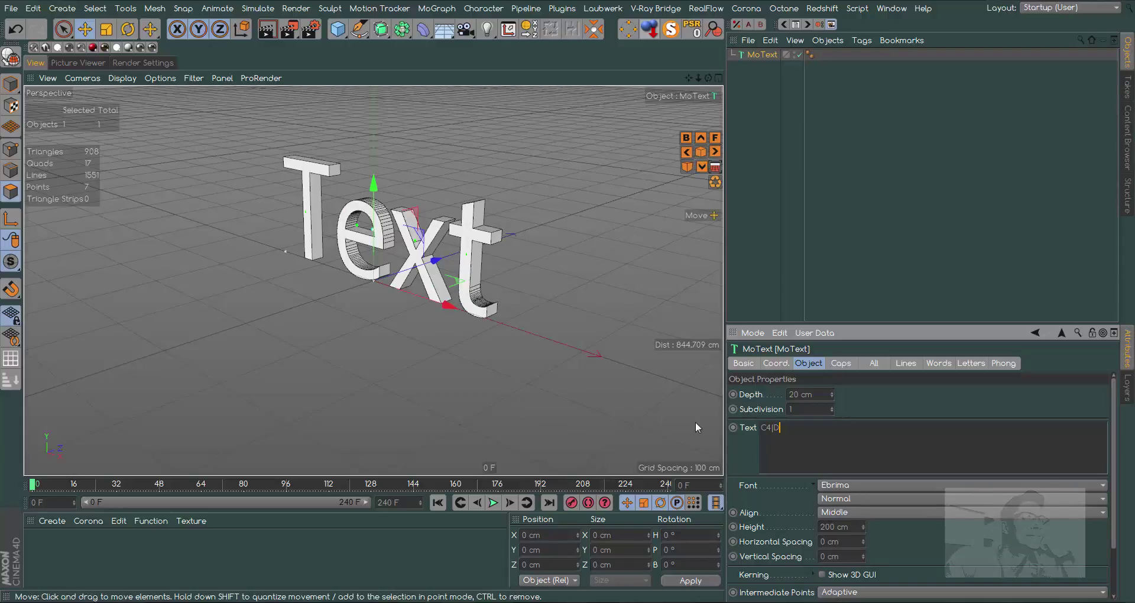
key("BackSpace")
key("BackSpace")
type("D")
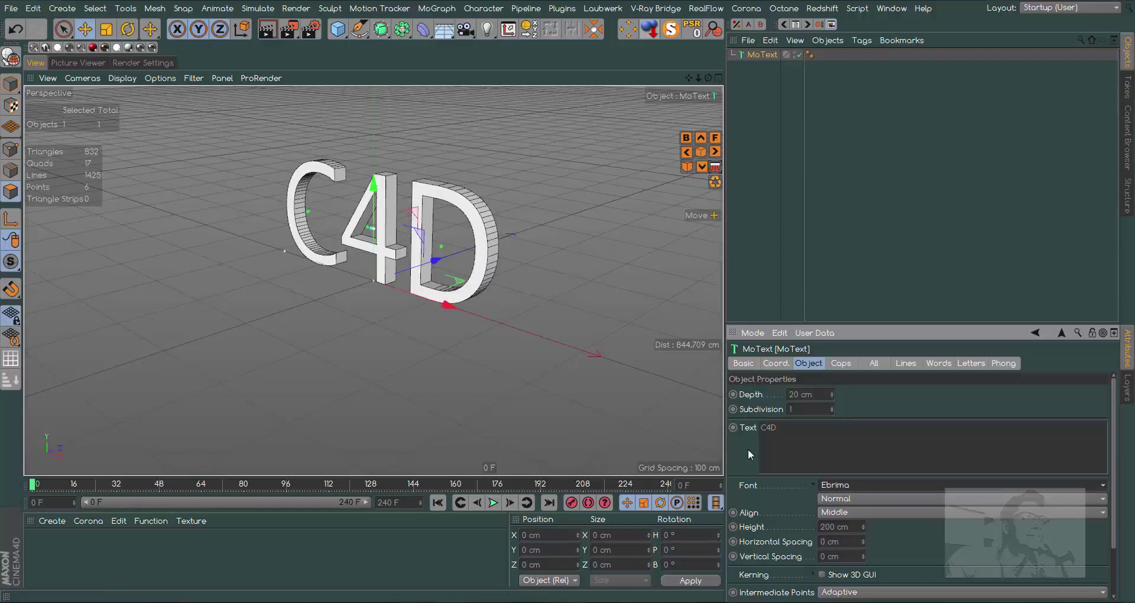
left_click(852, 499)
left_click(842, 511)
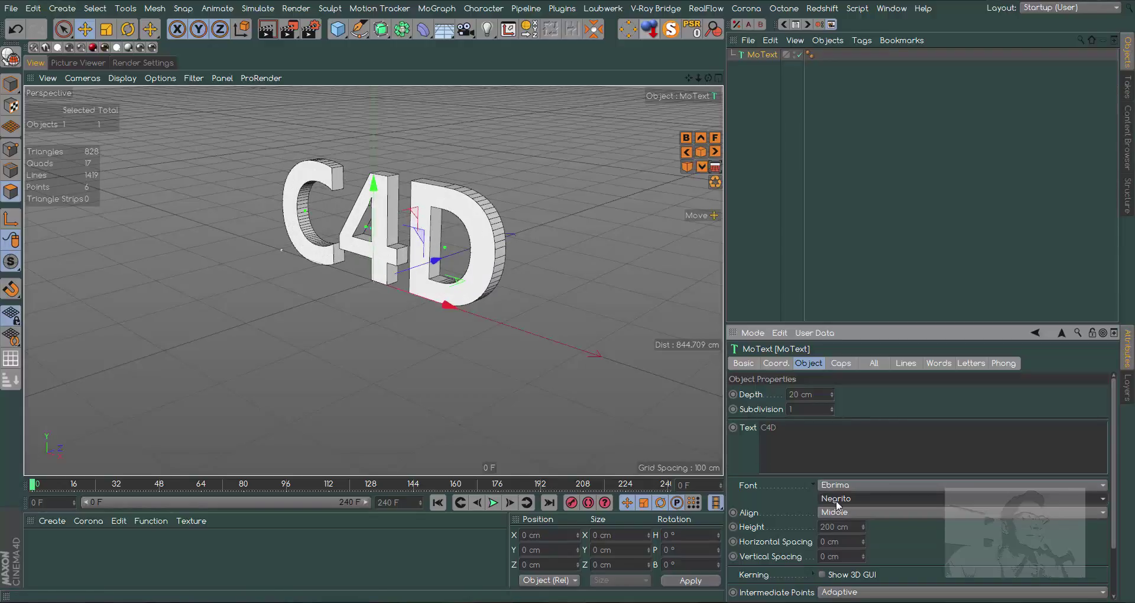
left_click_drag(708, 78, 705, 81)
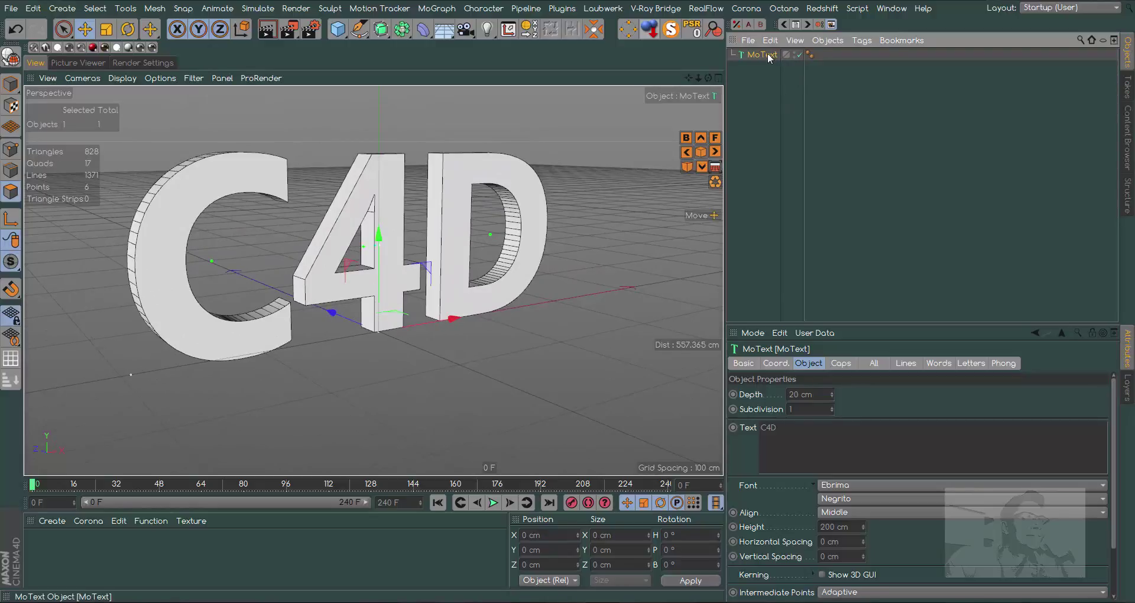
Give the MoText Fillet Caps on start and end, with 10 start fillet steps.
left_click(839, 363)
left_click(884, 393)
left_click(884, 453)
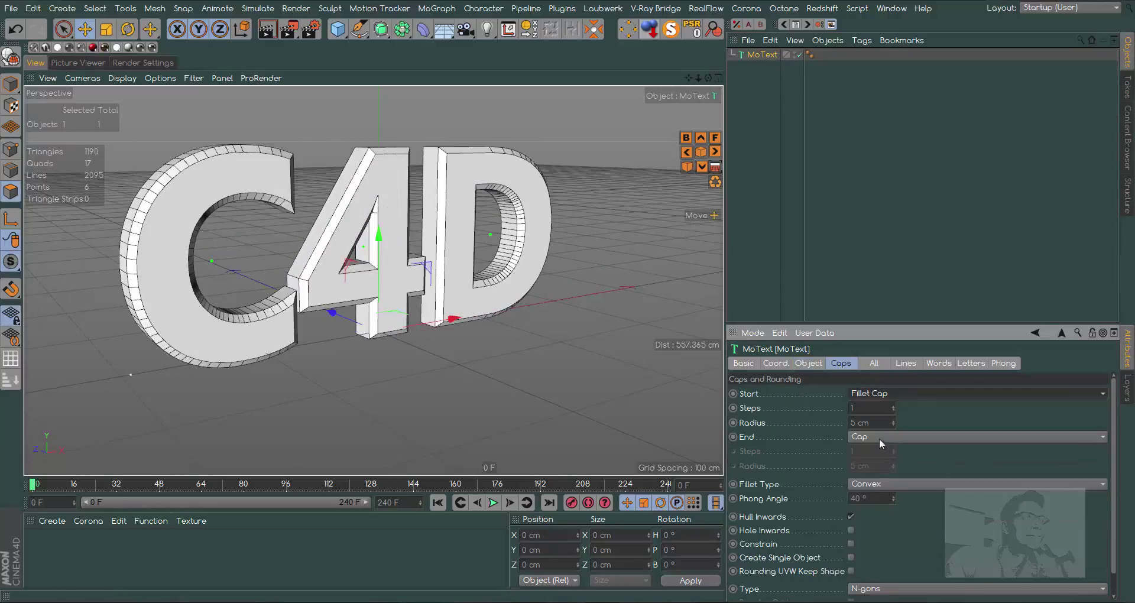
left_click(878, 436)
left_click(896, 494)
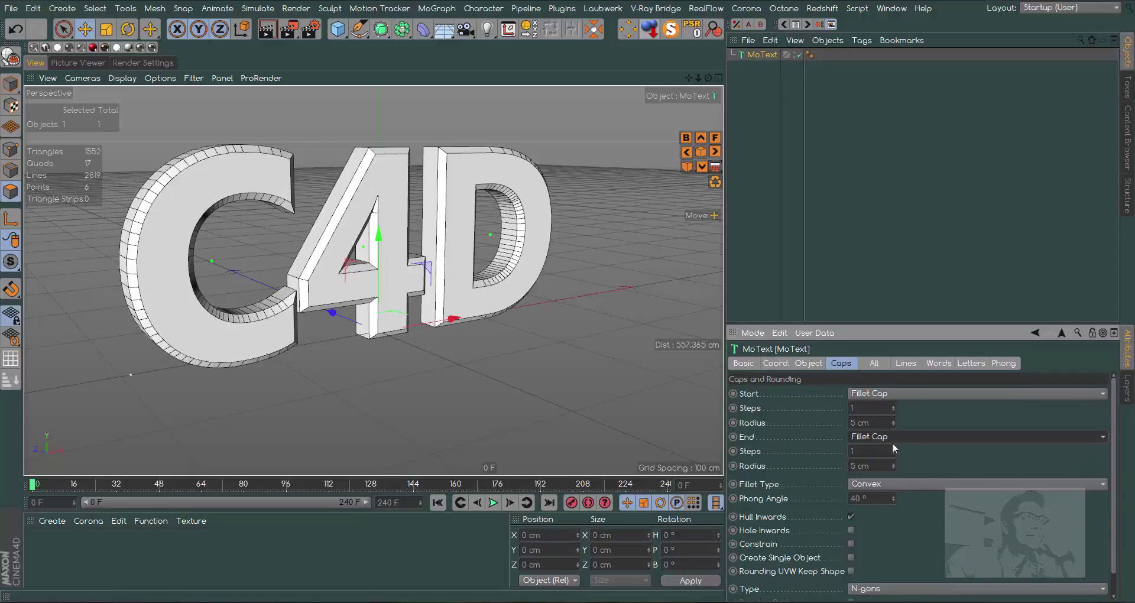
left_click(866, 408)
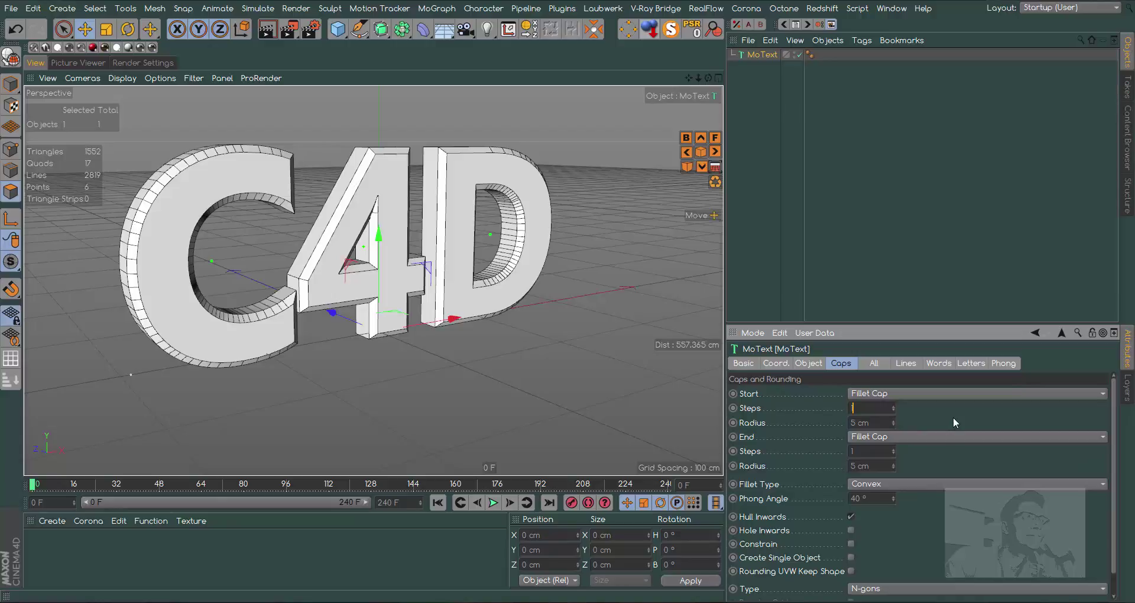
type("10")
key("Return")
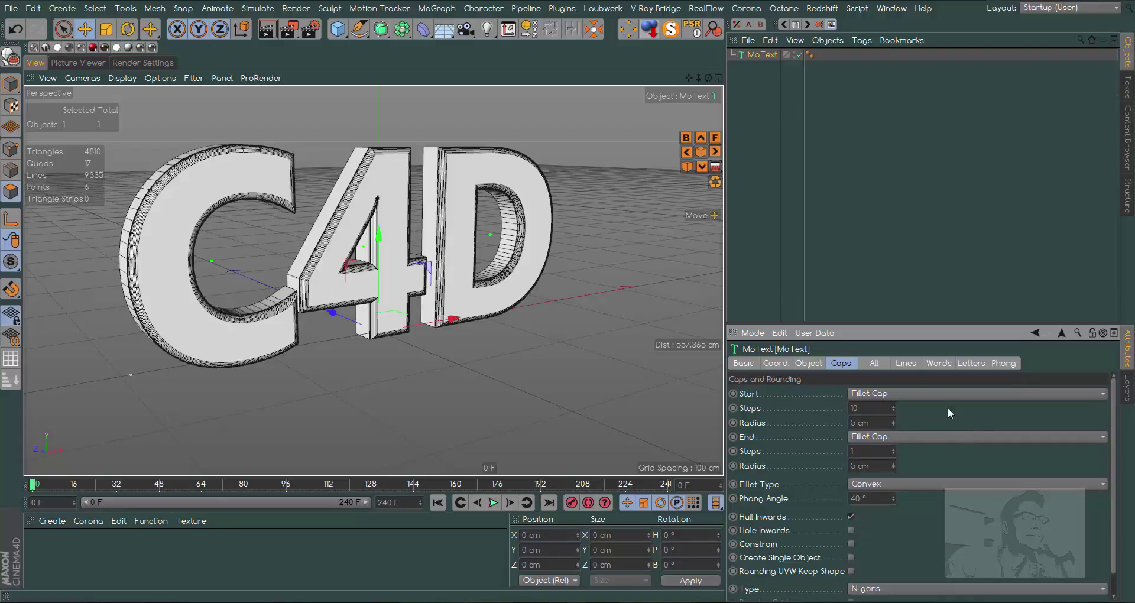
Inspect the side profile and set the end cap back to a plain flat Cap.
left_click_drag(707, 78, 650, 83)
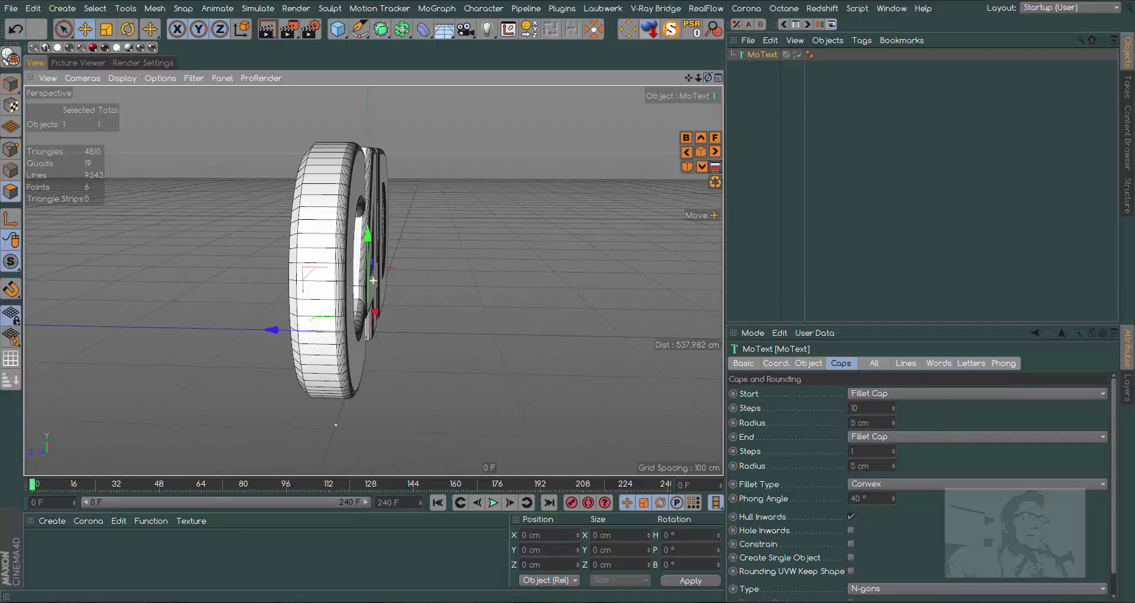
mouse_move(355, 248)
left_mouse_down("alt")
mouse_move(390, 245)
mouse_move(340, 234)
left_mouse_up("alt")
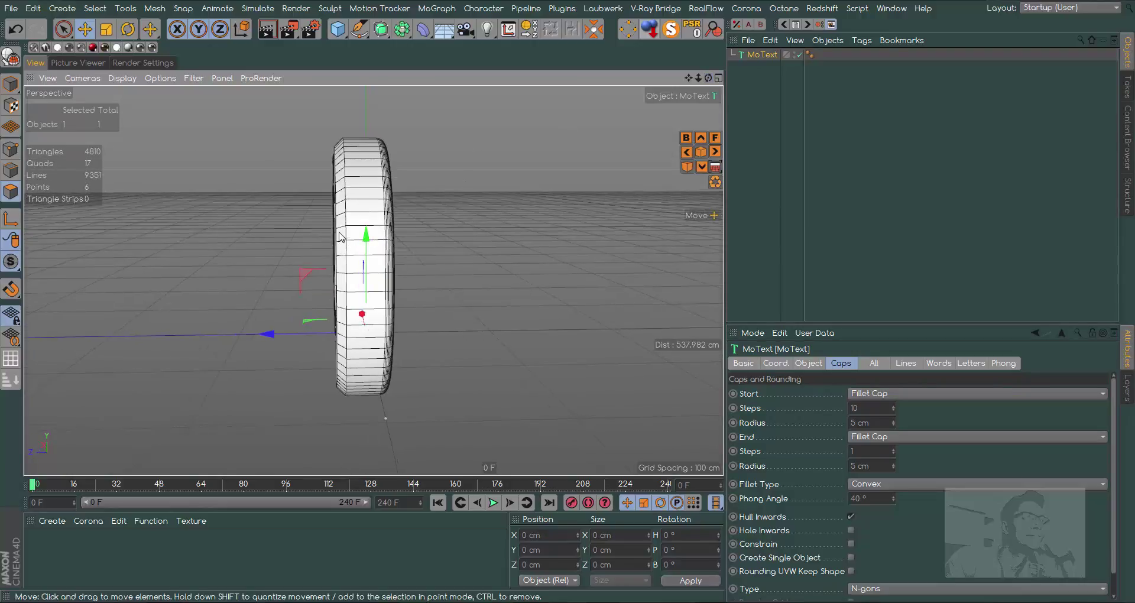
left_click_drag(708, 78, 868, 405)
left_click(889, 437)
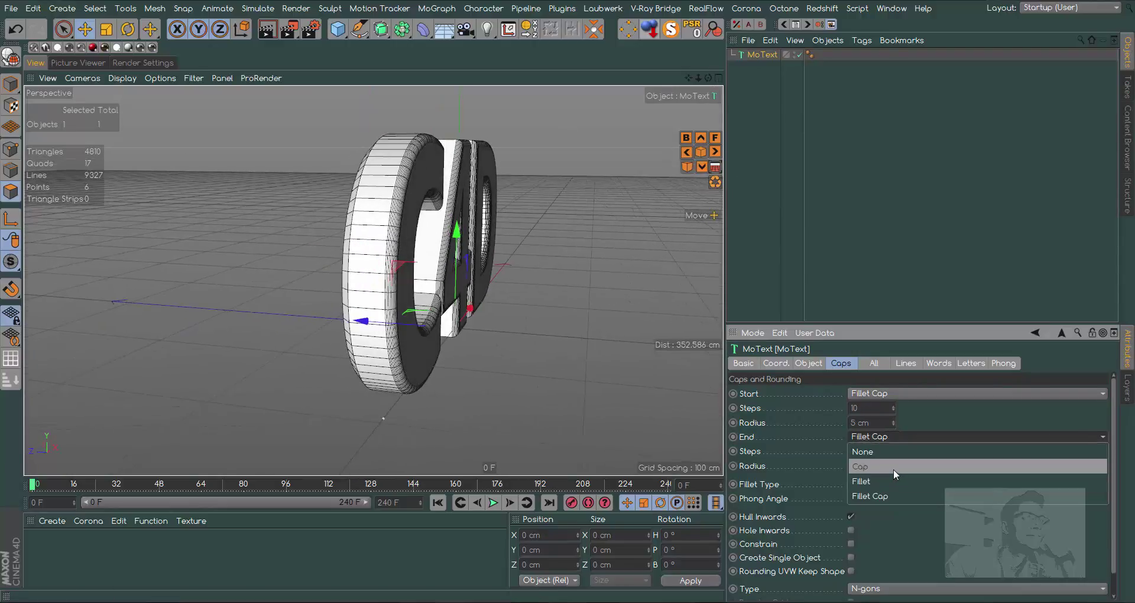
left_click(893, 467)
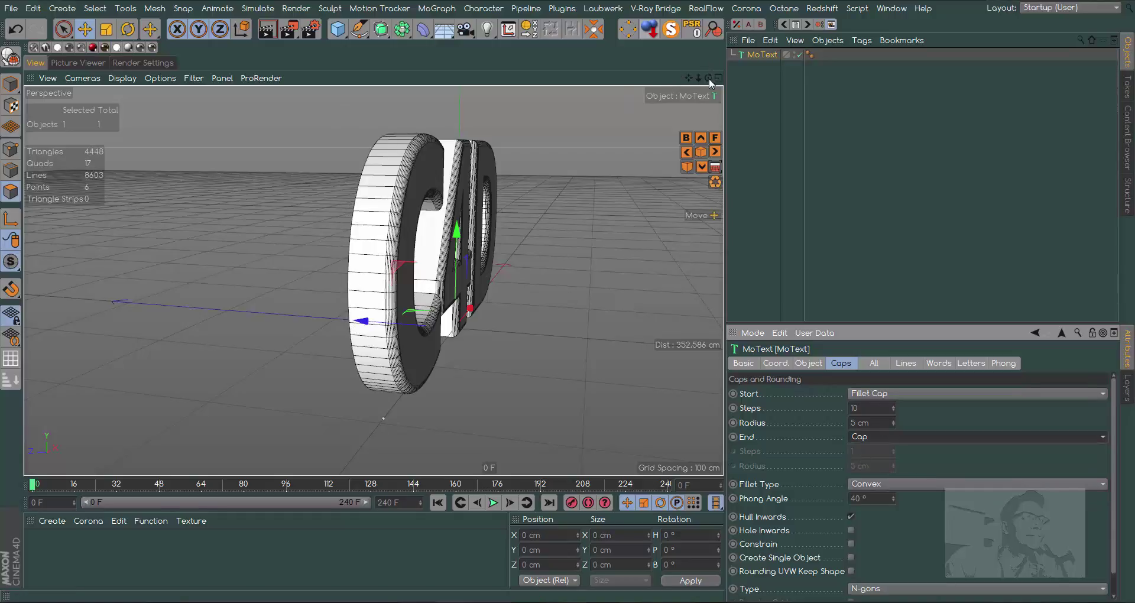
left_click_drag(708, 77, 643, 116)
left_click_drag(698, 77, 768, 77)
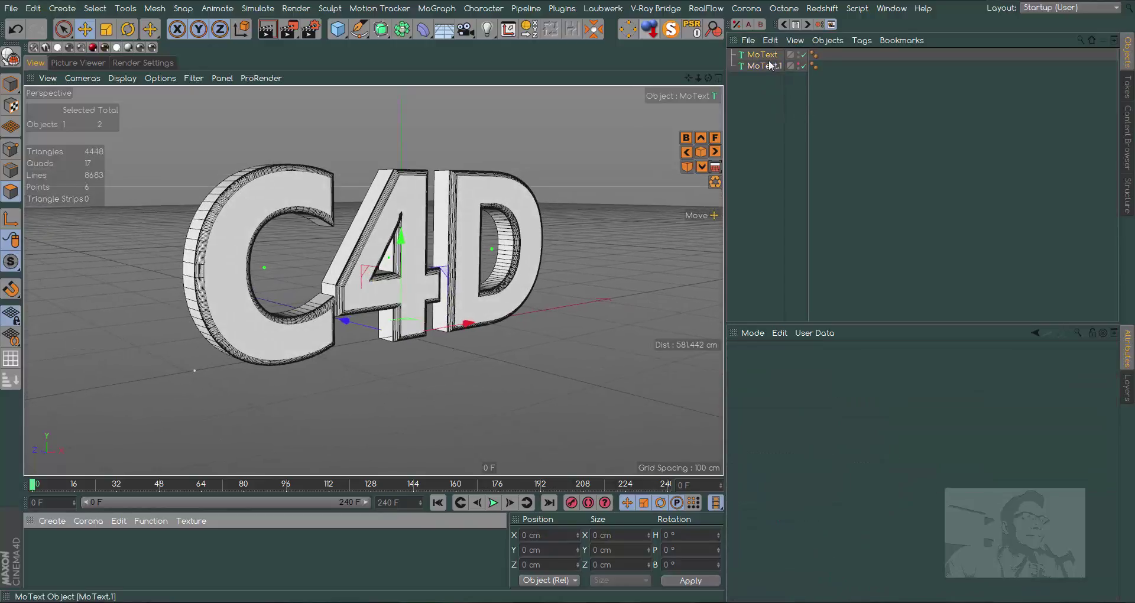
Create material Mat without colour, replacing the default specular with a GGX reflectance layer.
double_click(41, 551)
double_click(40, 550)
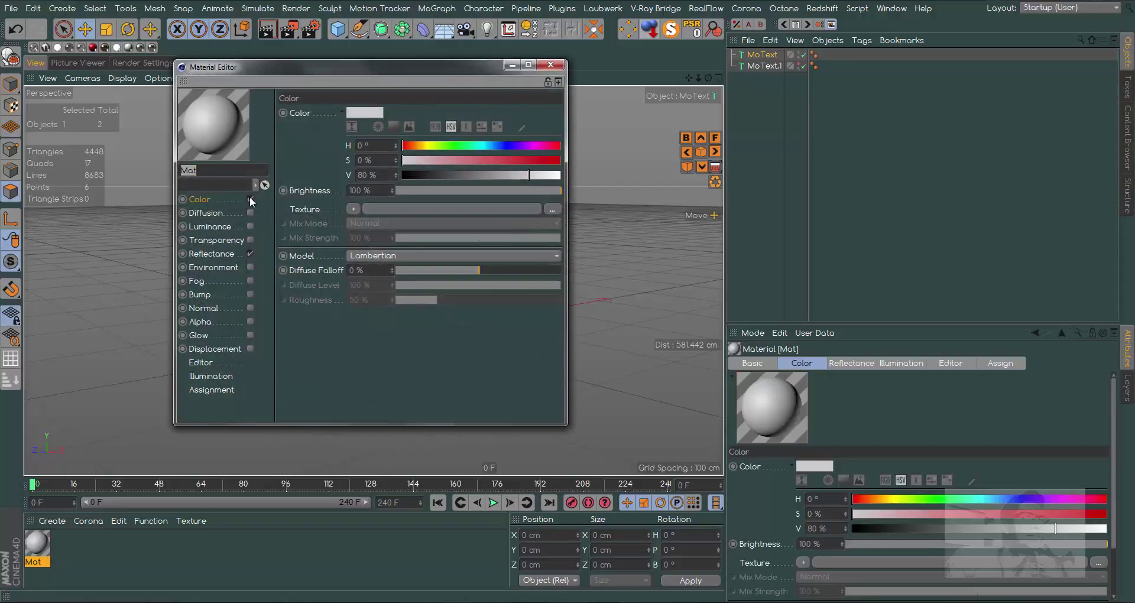
left_click(250, 199)
left_click(218, 253)
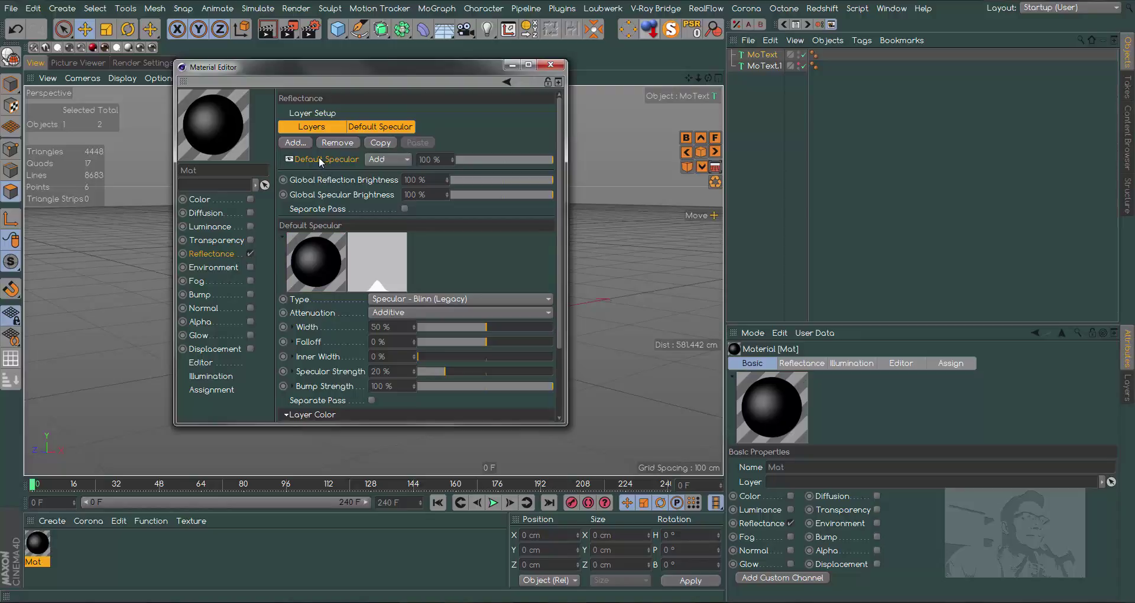
left_click(337, 142)
left_click(298, 144)
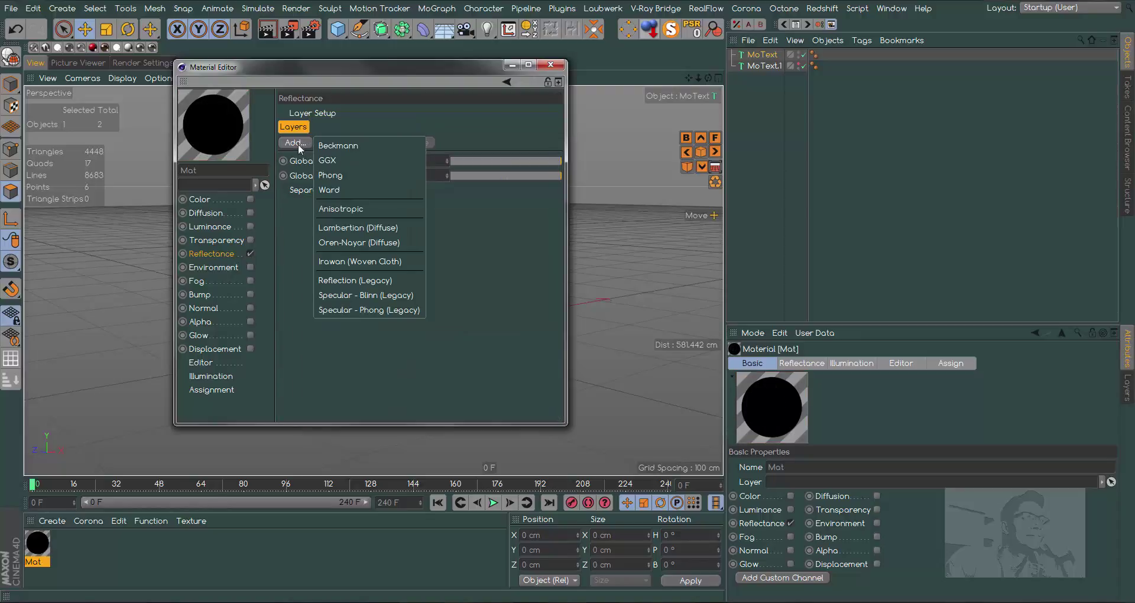
left_click(328, 160)
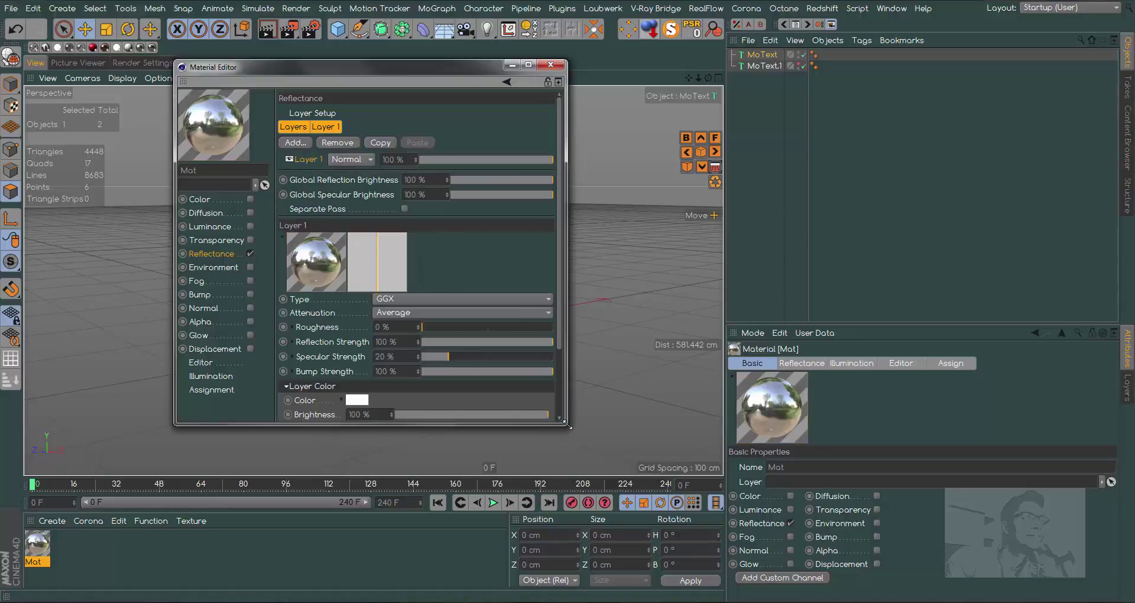
Set the GGX layer's Fresnel to Conductor with the Titanium Nitride preset and 1 % roughness.
left_click_drag(563, 421, 628, 528)
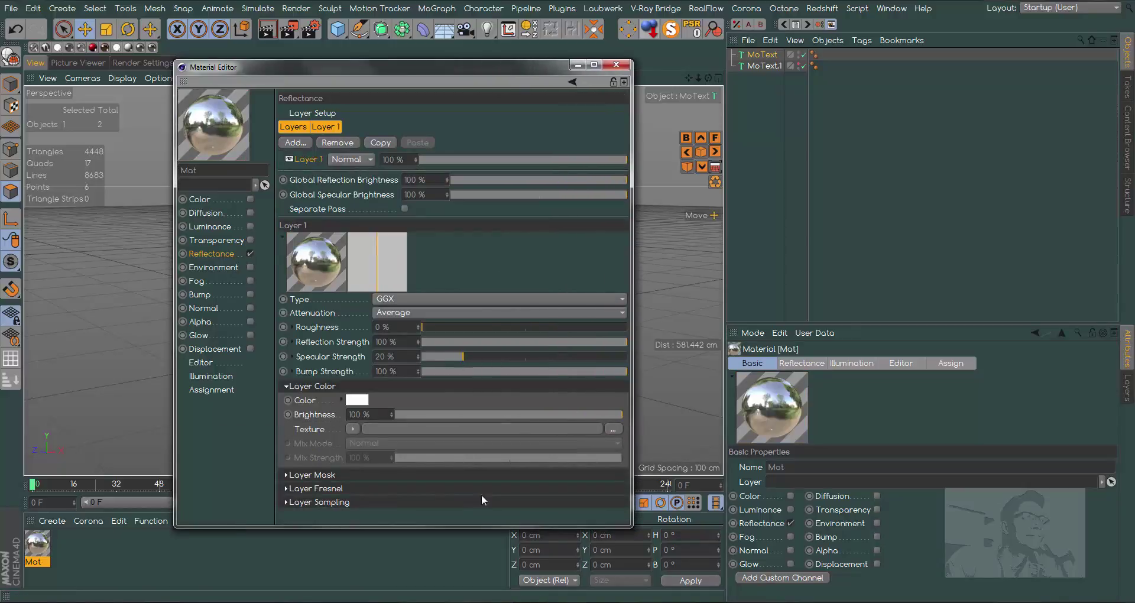
left_click(308, 488)
left_click(349, 502)
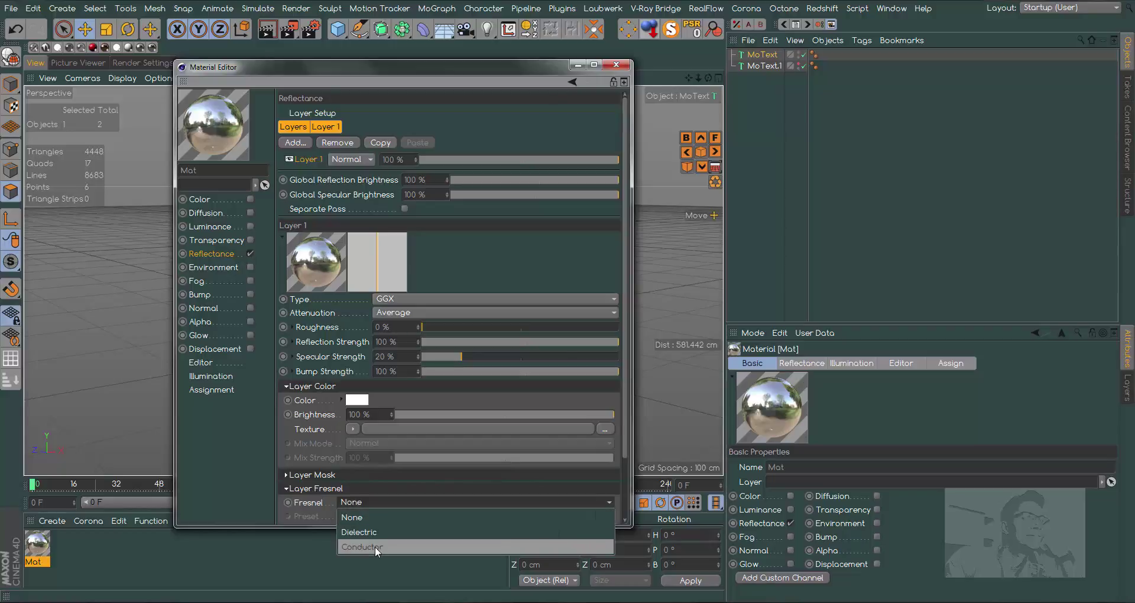
left_click(373, 545)
left_click(381, 515)
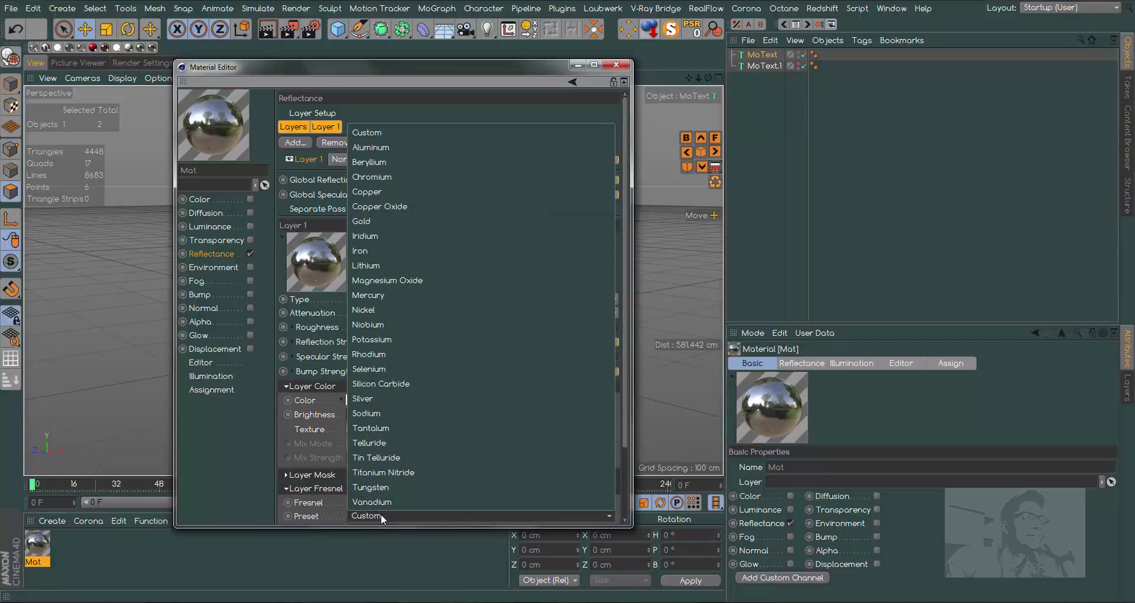
left_click(380, 470)
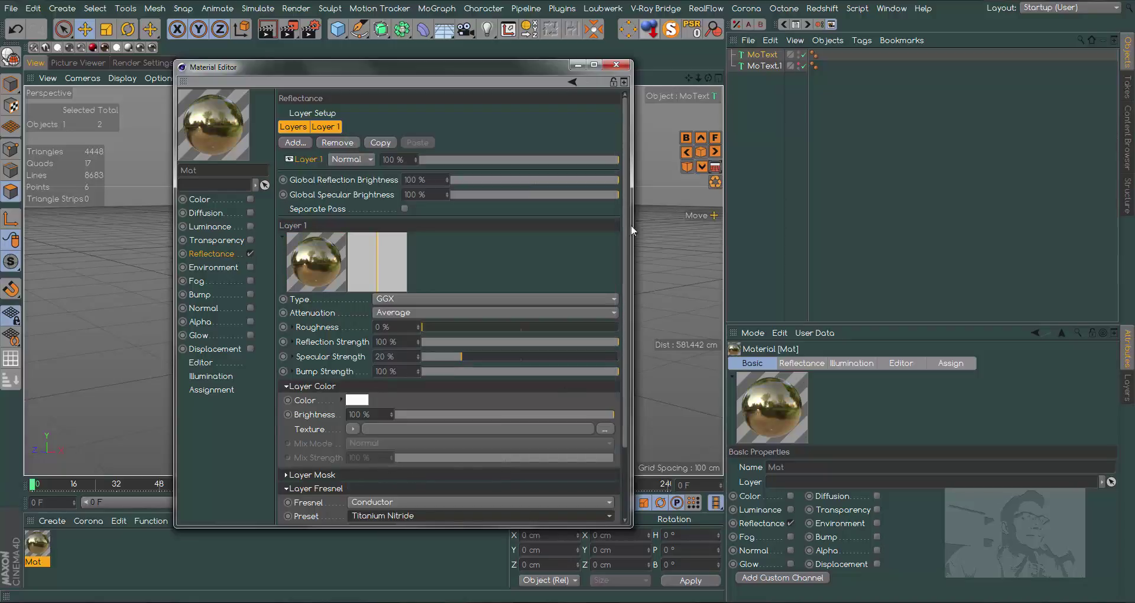
left_click(417, 325)
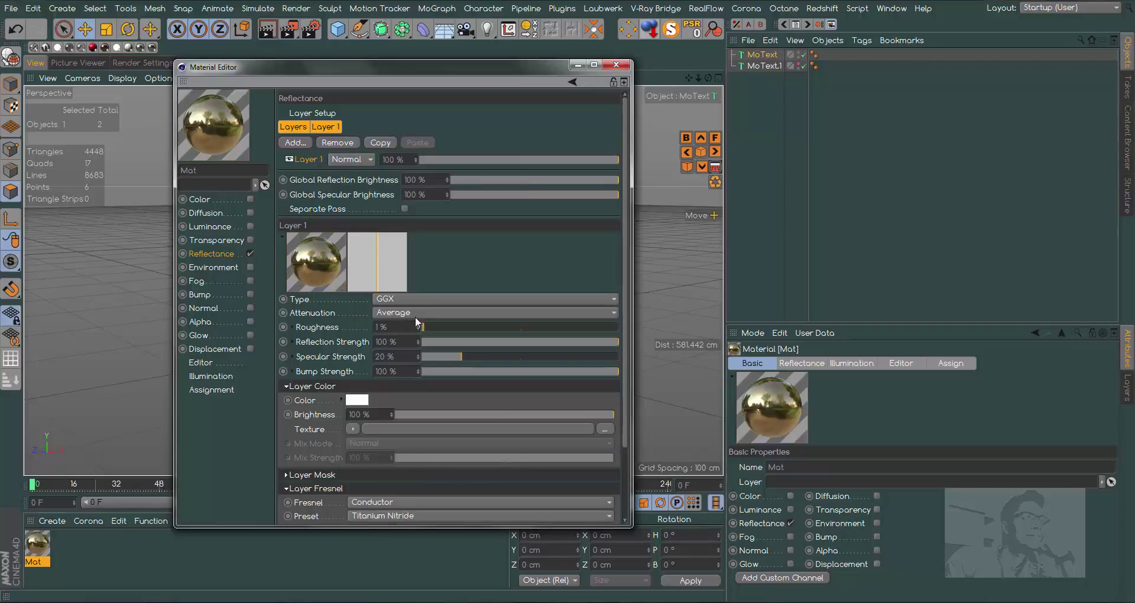
left_click(617, 65)
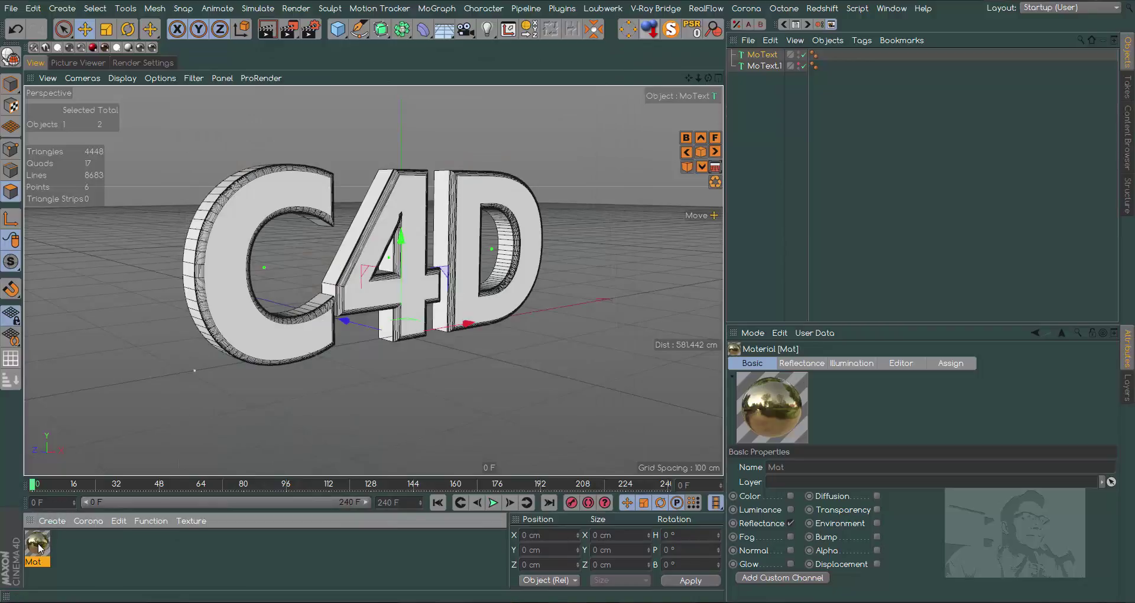
Drag the gold Mat material onto the MoText object.
left_click_drag(39, 549, 772, 56)
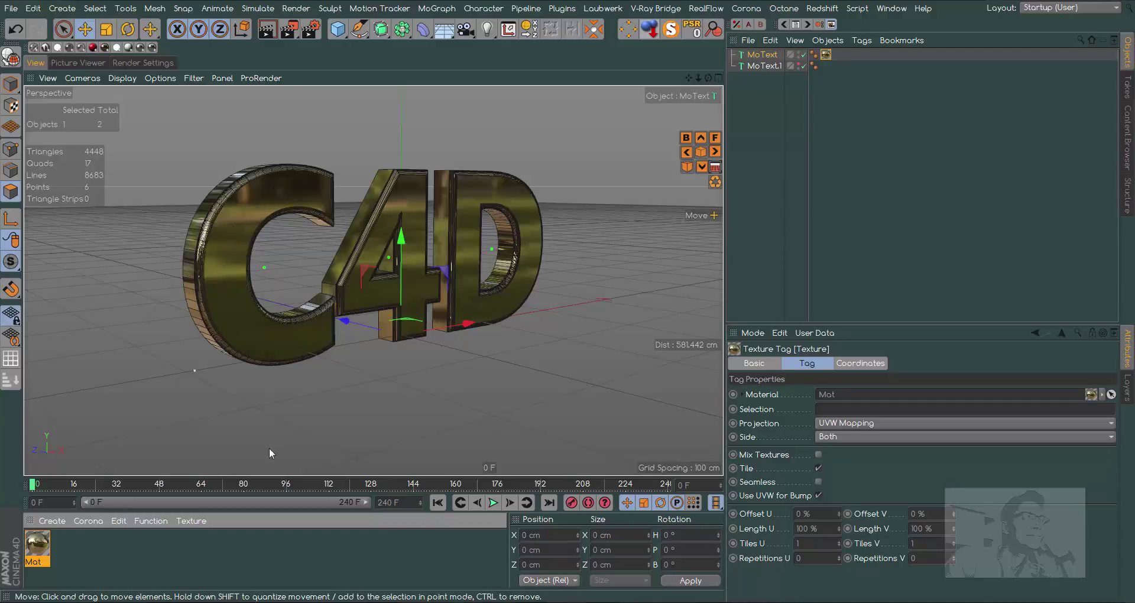
Create material Mat.1 and load metal7.jpg as its colour texture.
double_click(62, 544)
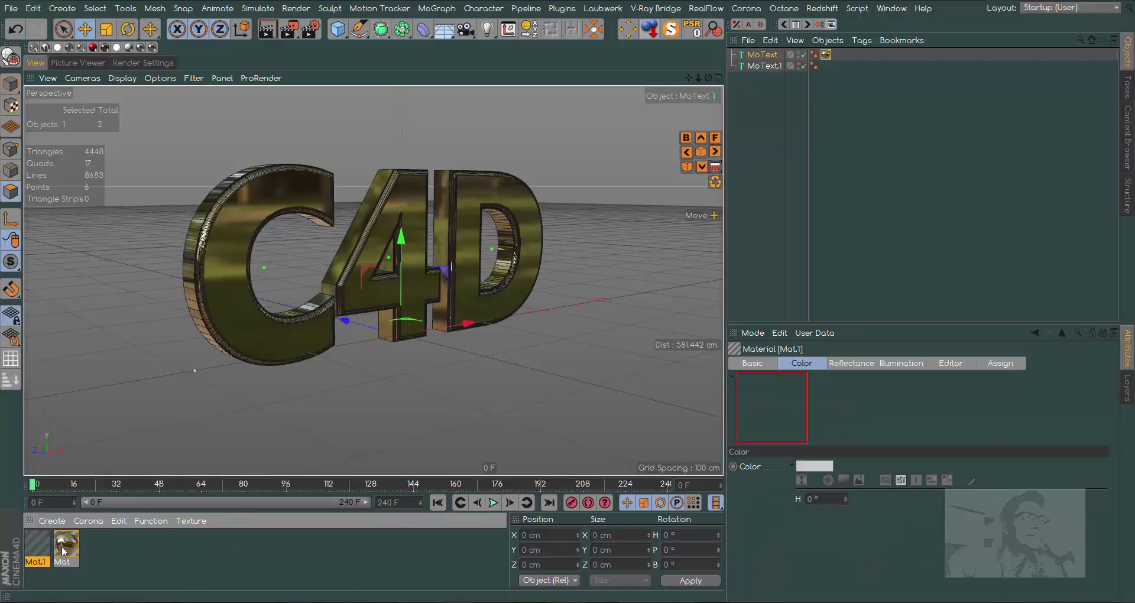
double_click(37, 544)
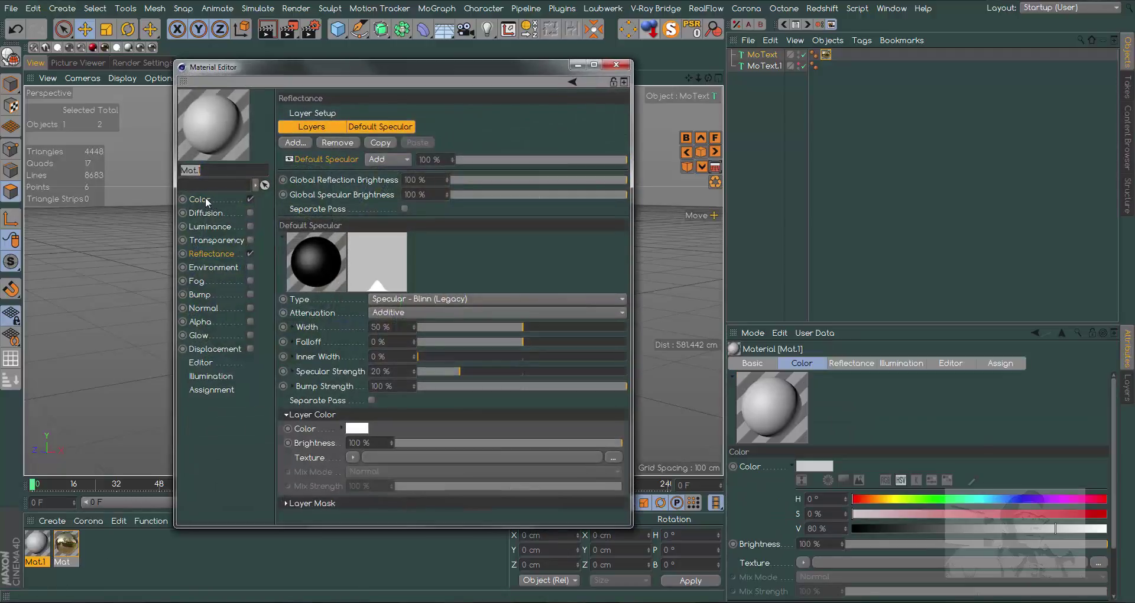
left_click(204, 201)
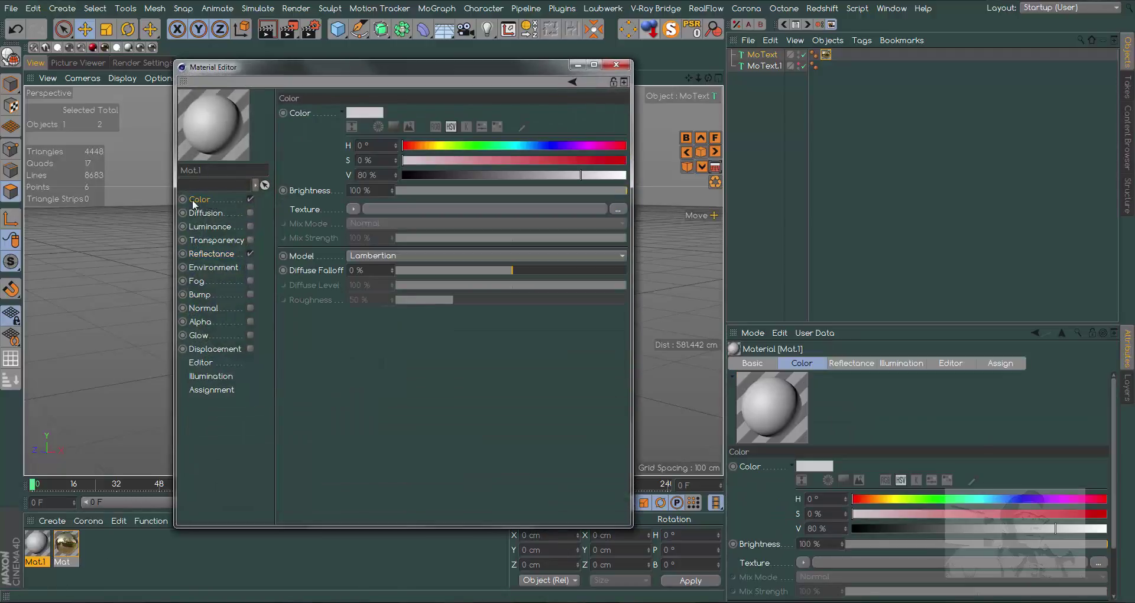
left_click(619, 208)
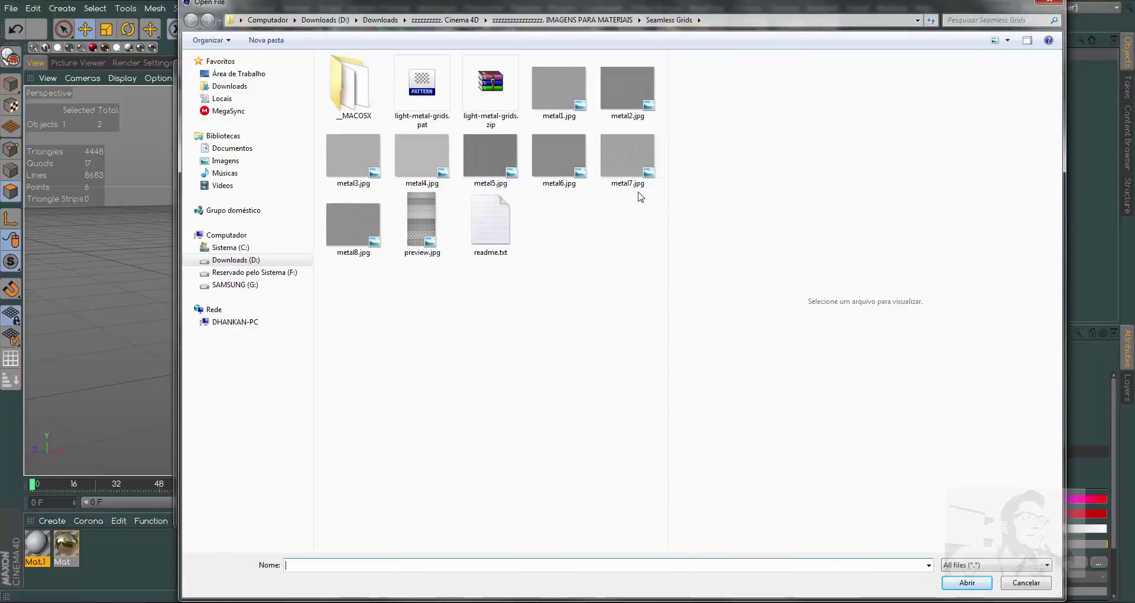
double_click(627, 160)
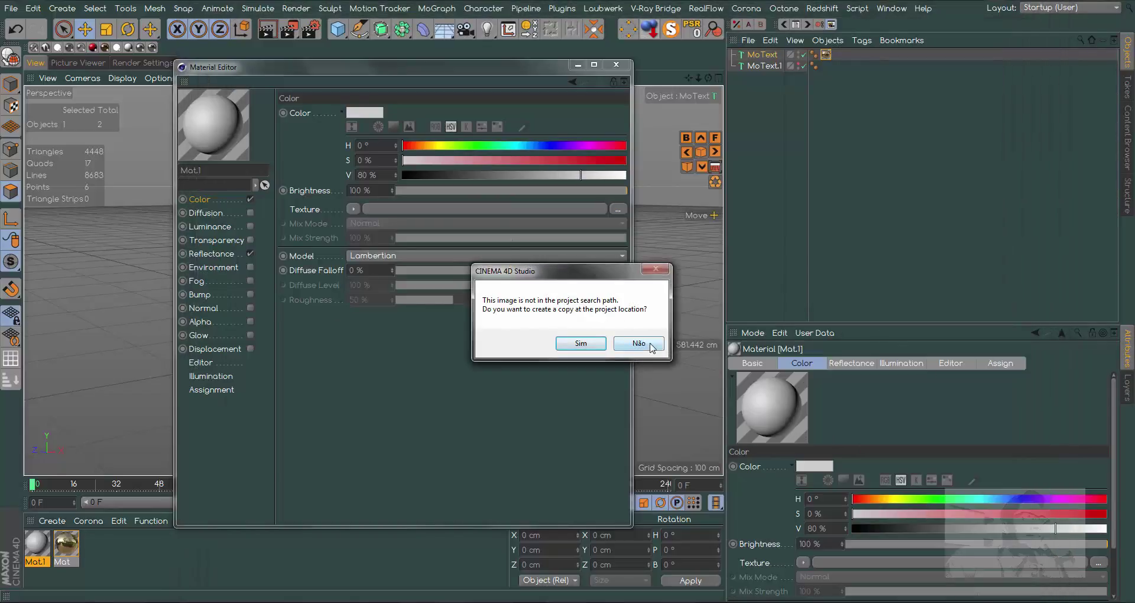
left_click(638, 343)
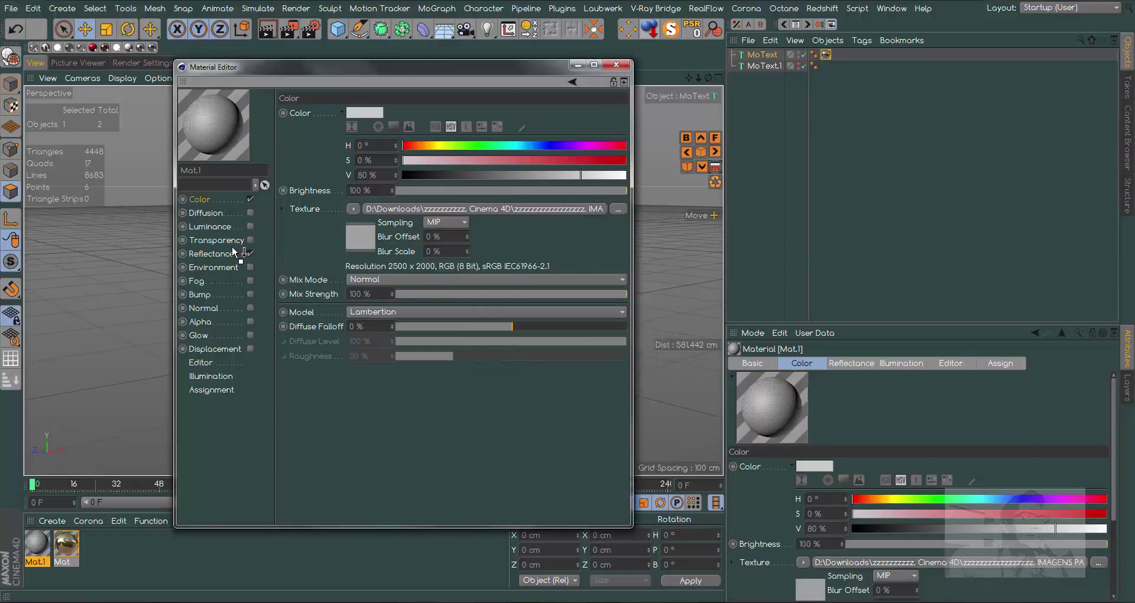
Enable Mat.1's bump channel with 10 % strength and parallax offset 15.
left_click(203, 294)
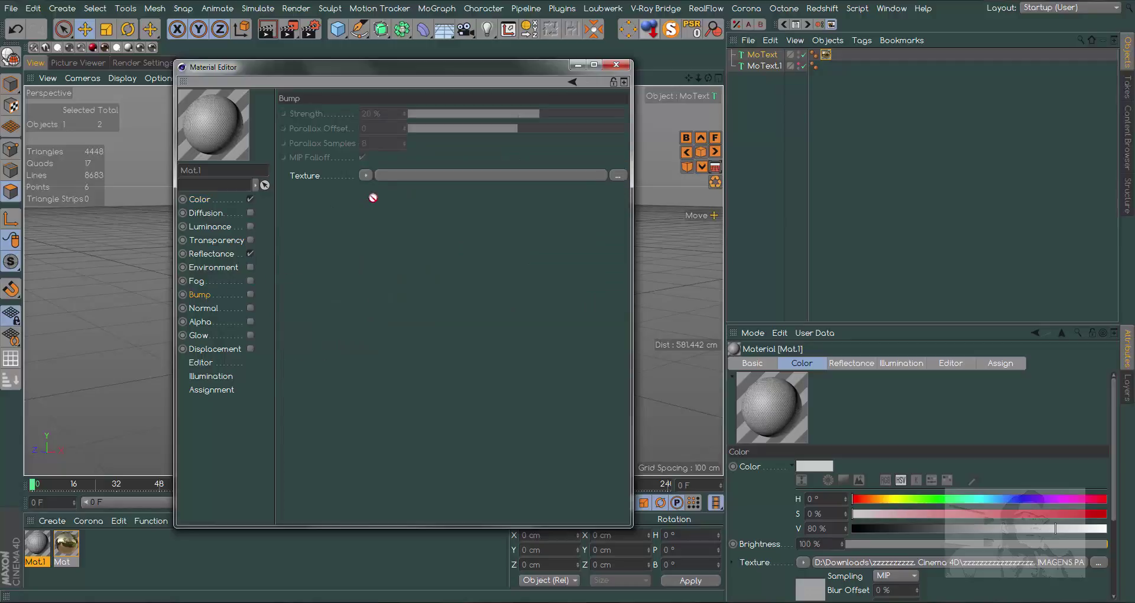
left_click(250, 295)
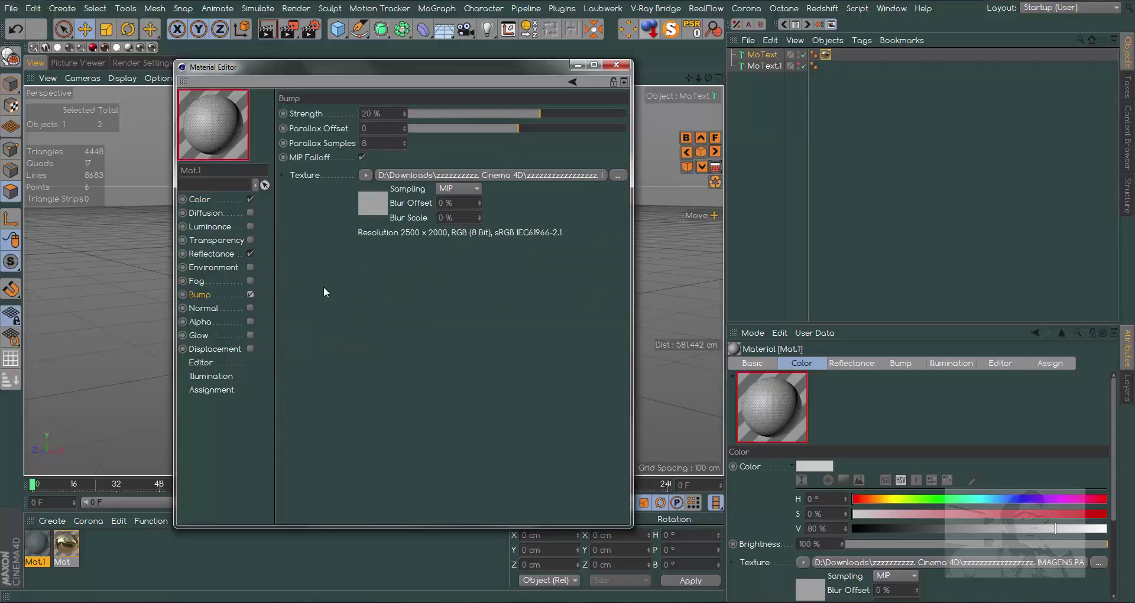
left_click_drag(538, 115, 530, 114)
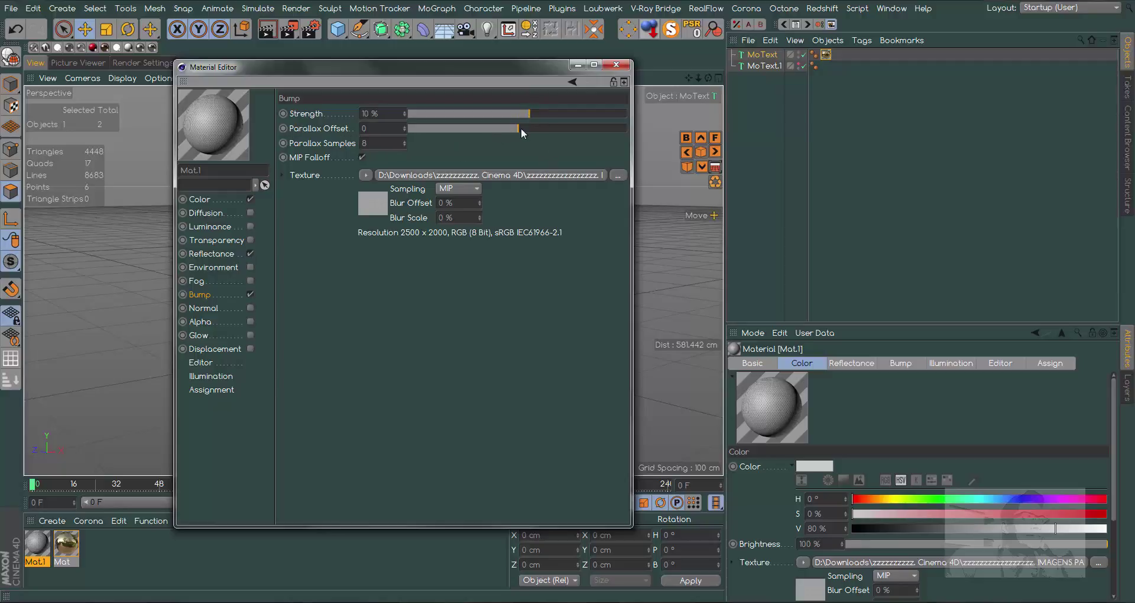
left_click_drag(527, 129, 533, 131)
left_click_drag(422, 73, 692, 76)
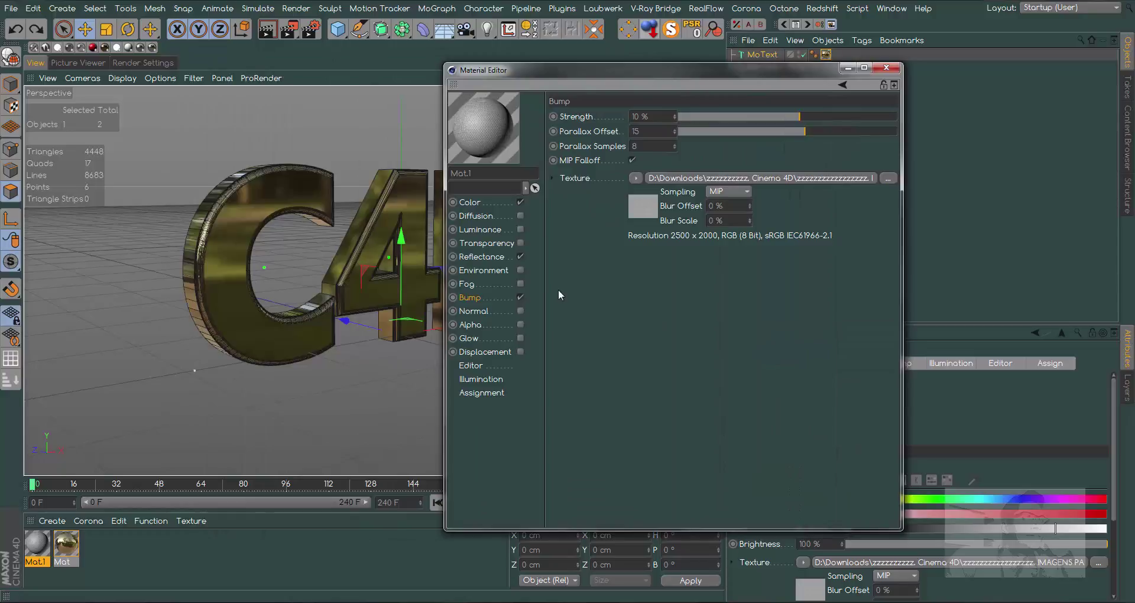
Replace Mat.1's default specular layer with a GGX reflection layer.
left_click(501, 256)
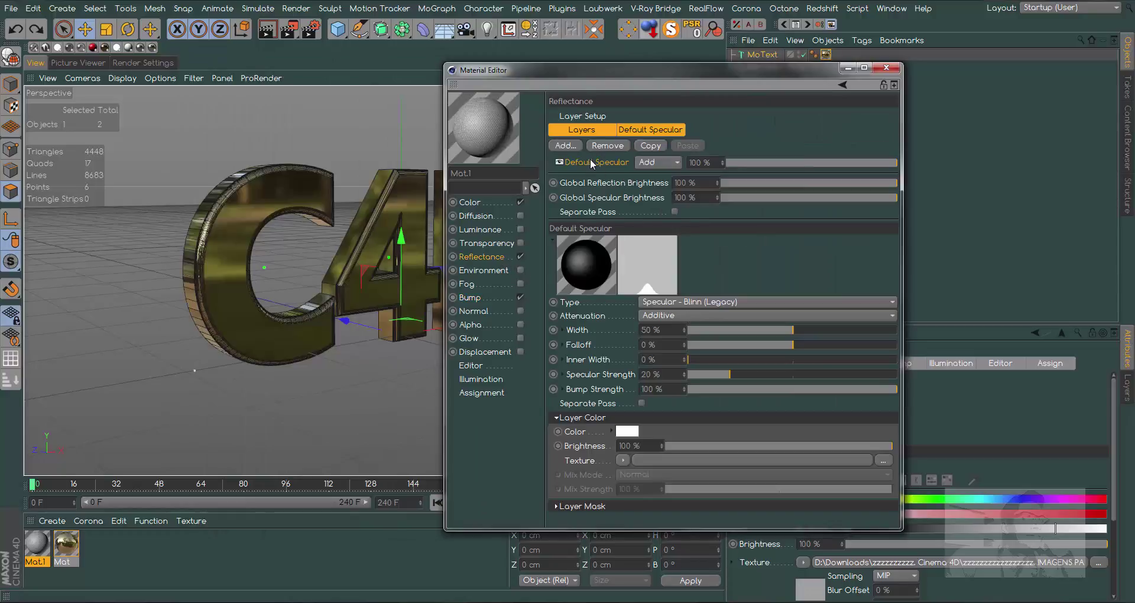
key("Delete")
left_click(572, 146)
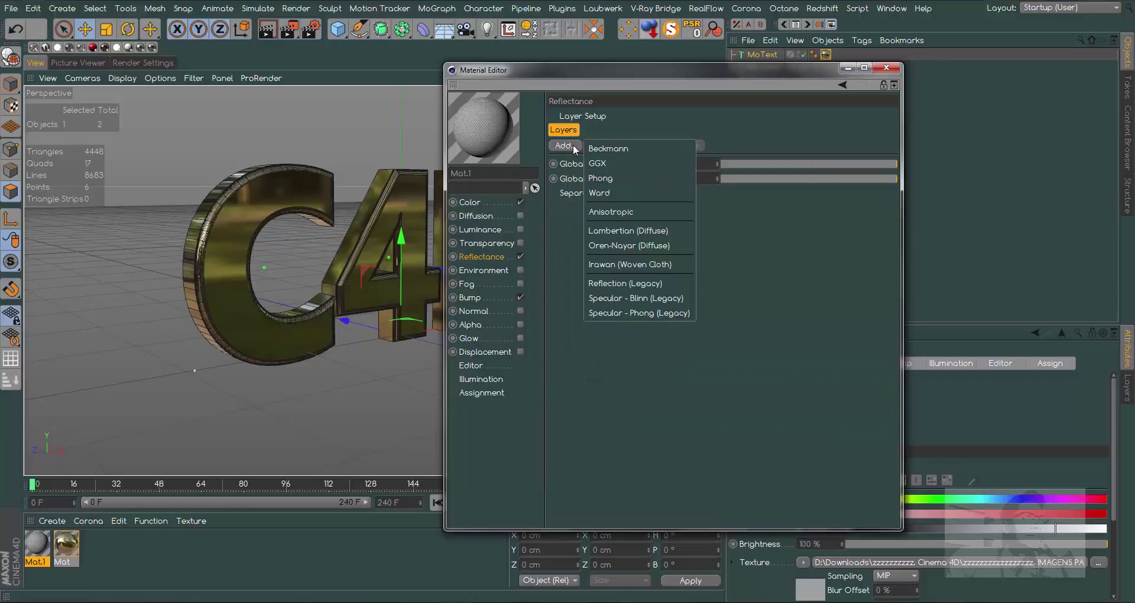
left_click(608, 163)
Set the GGX Fresnel to Dielectric Oil (Vegetable) and use the metal texture as layer colour.
left_click(596, 492)
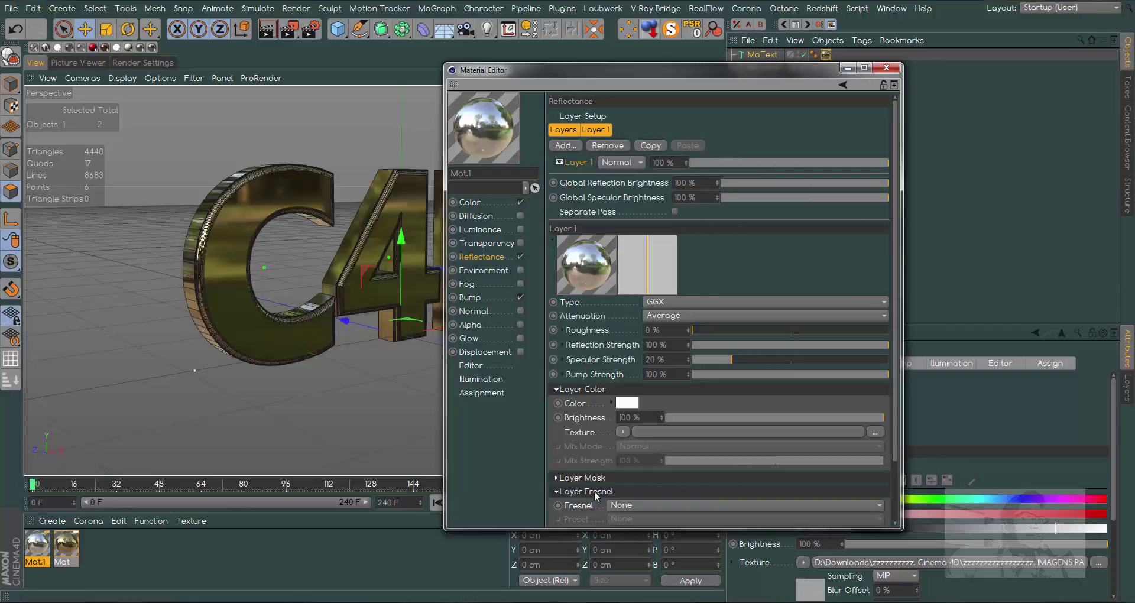
left_click(634, 506)
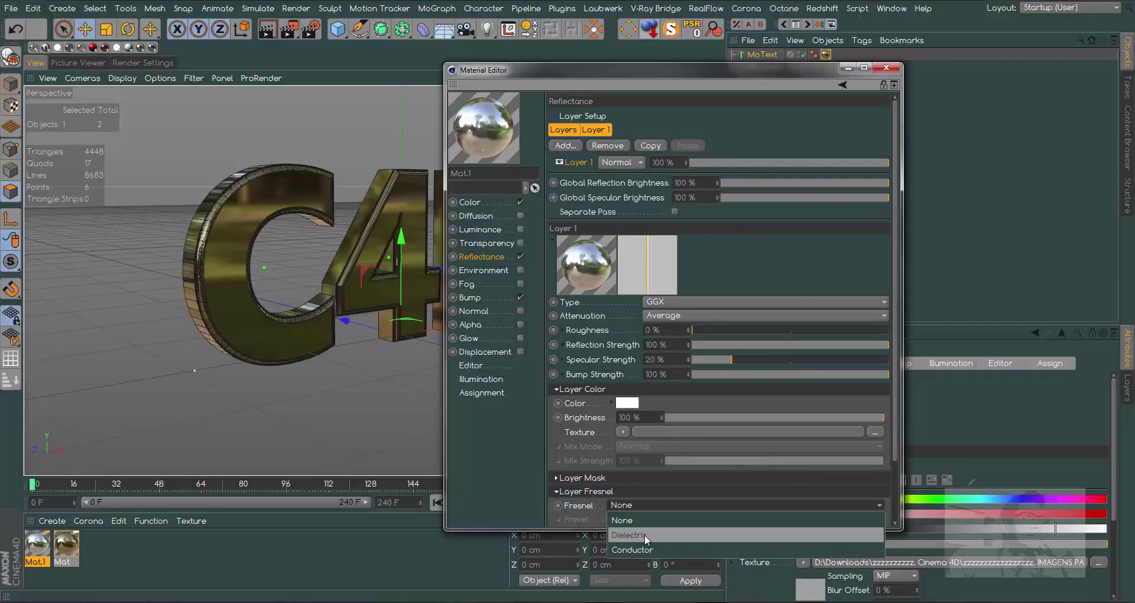
left_click(644, 534)
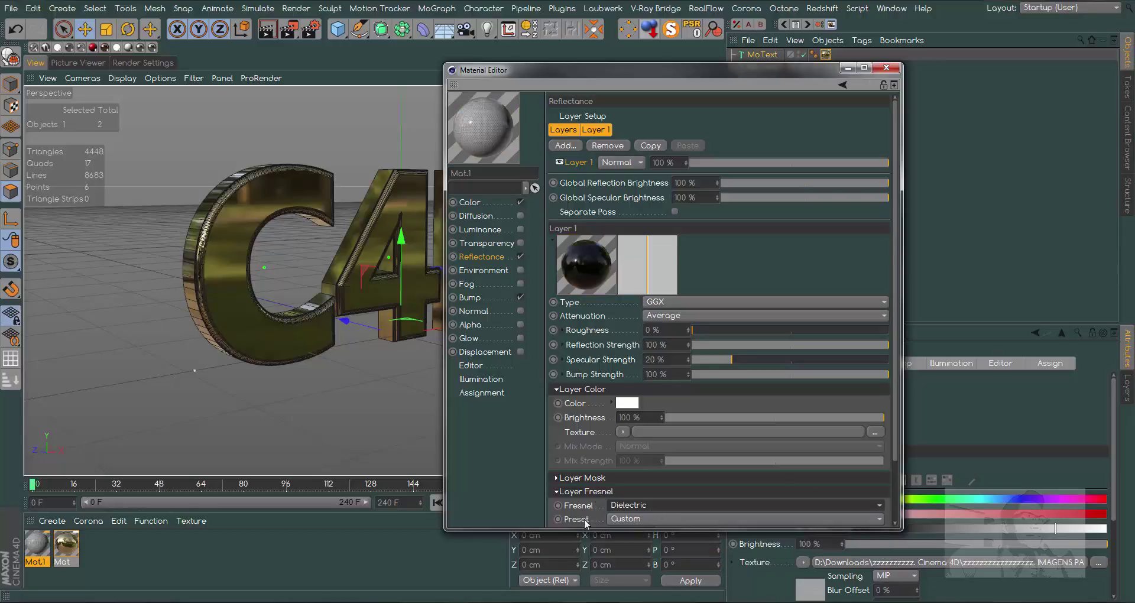
left_click(662, 517)
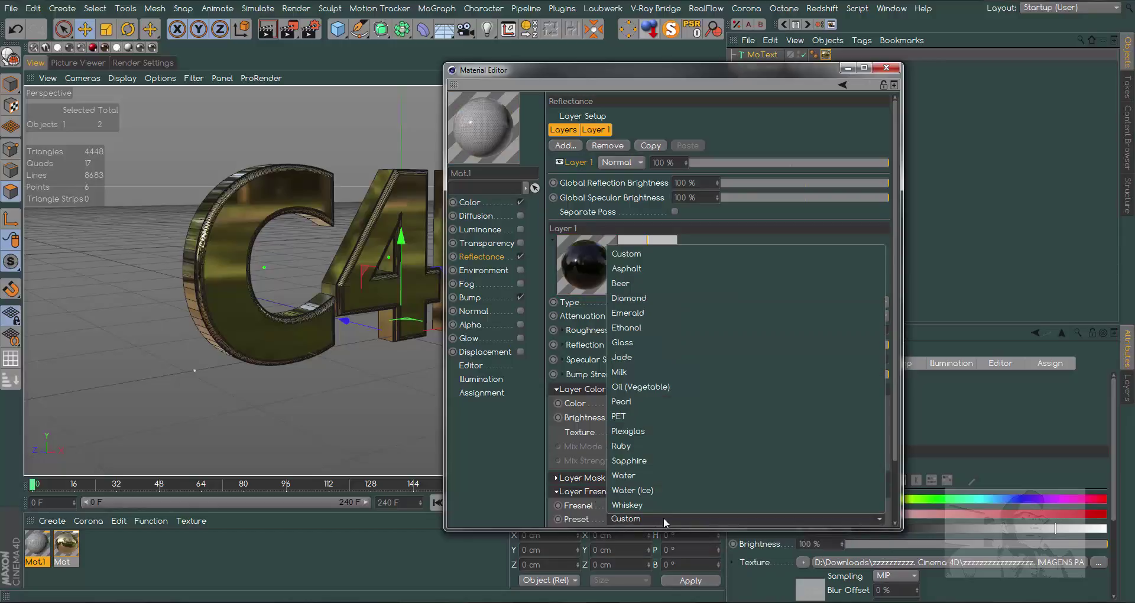
left_click(647, 387)
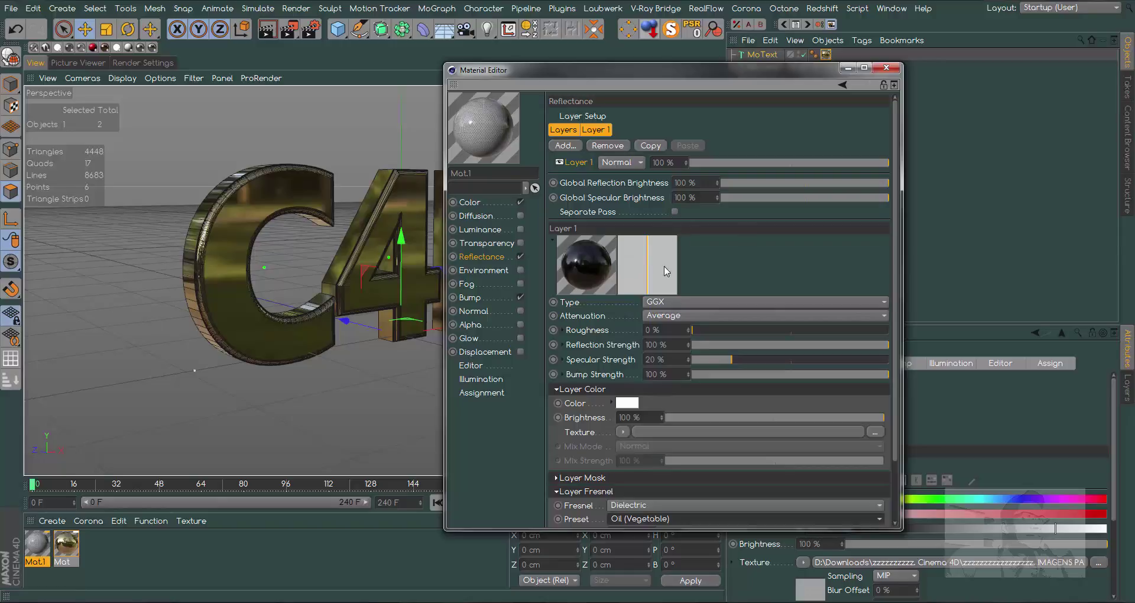
left_click(472, 297)
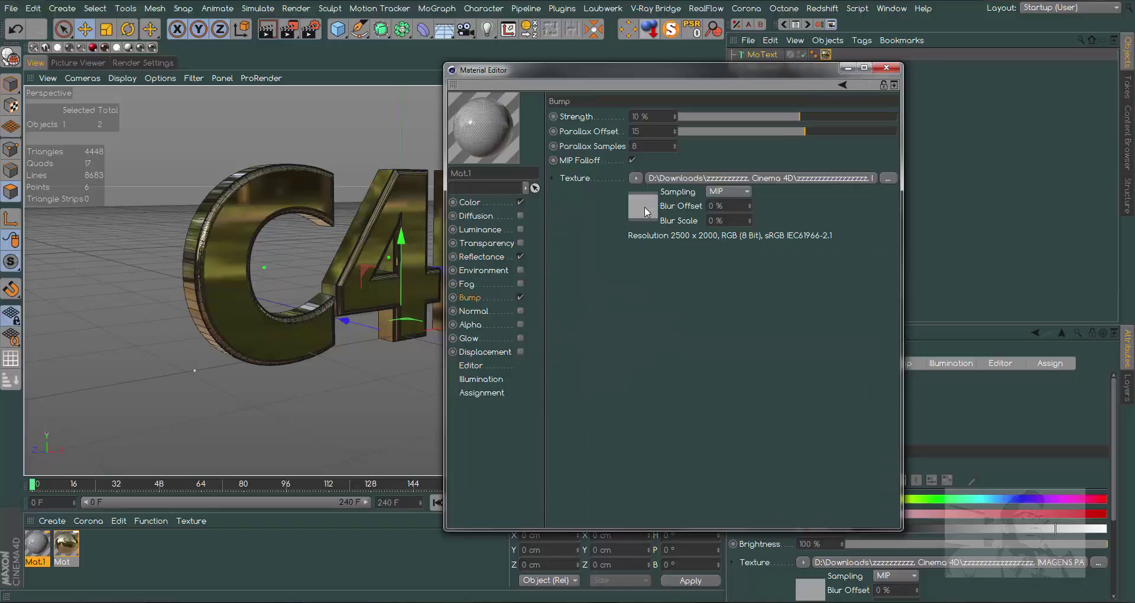
left_click(489, 259)
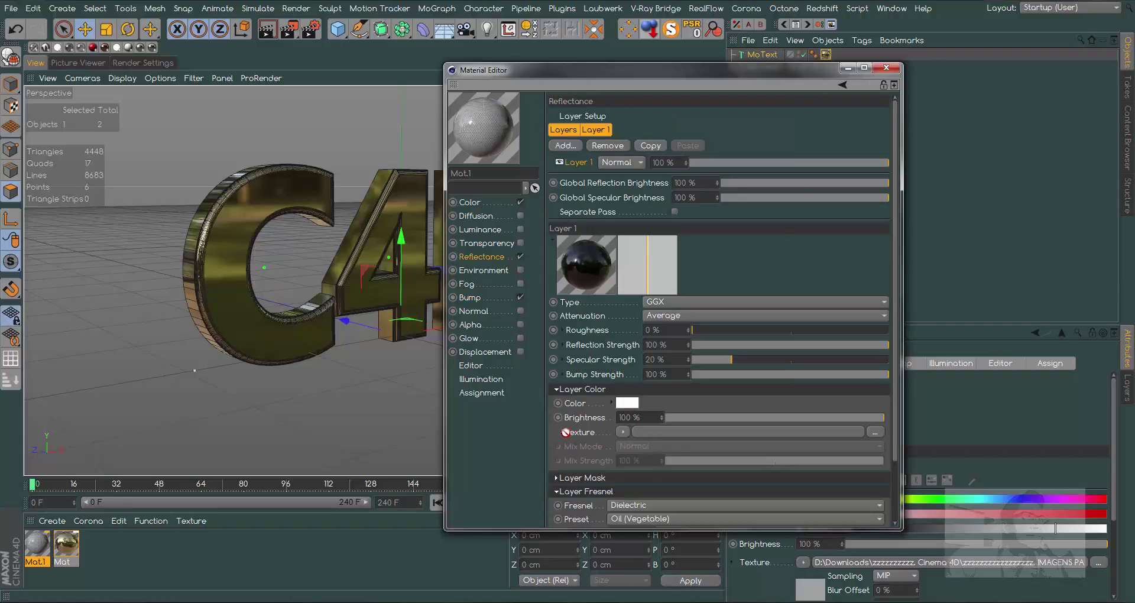
left_click_drag(612, 432, 625, 437)
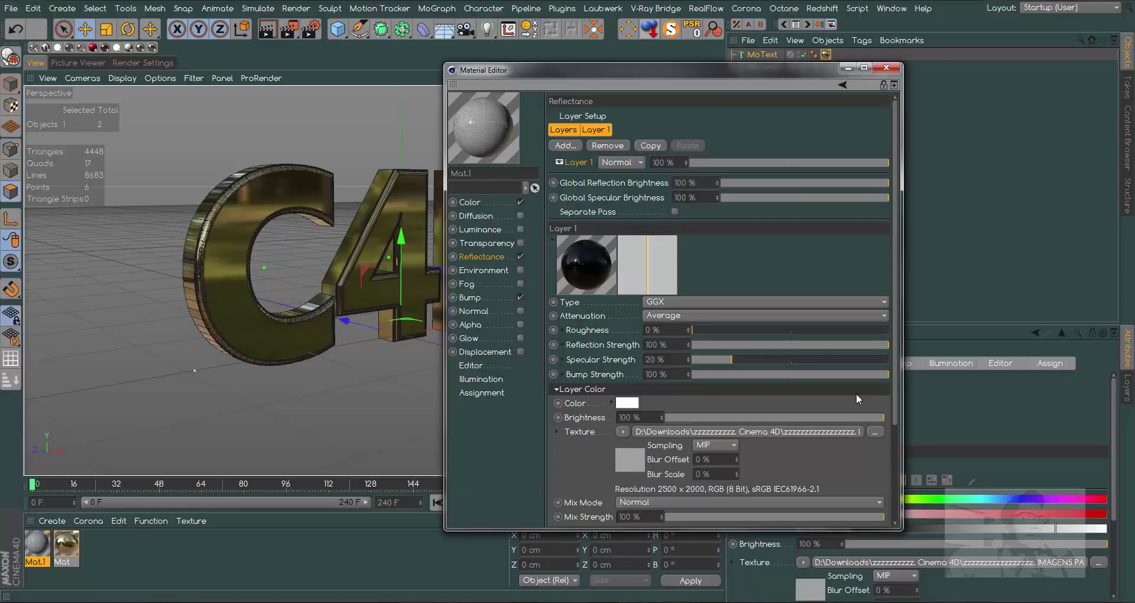
Apply Mat.1 to the MoText with its tag restricted to R1 and Cubic projection.
left_click(886, 67)
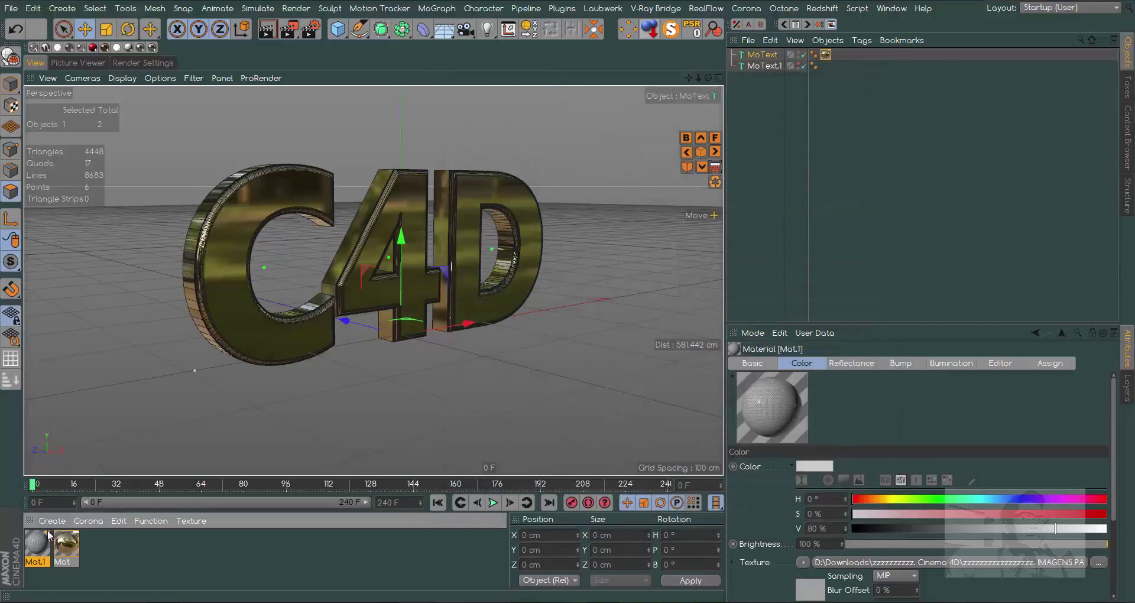
left_click_drag(385, 388, 786, 57)
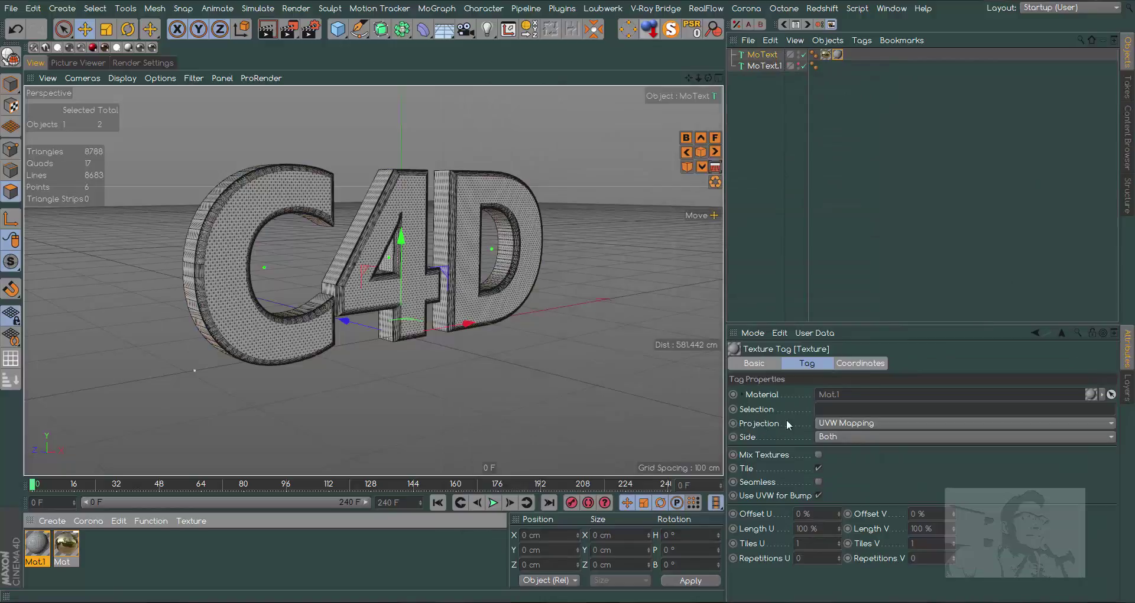
left_click(855, 409)
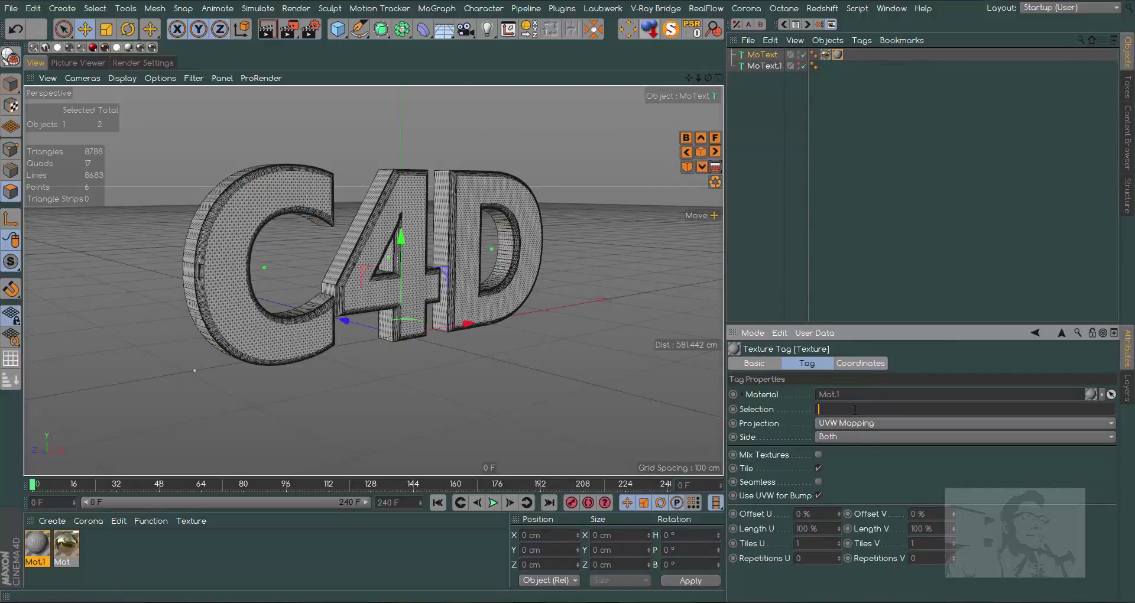
type("R1")
key("Return")
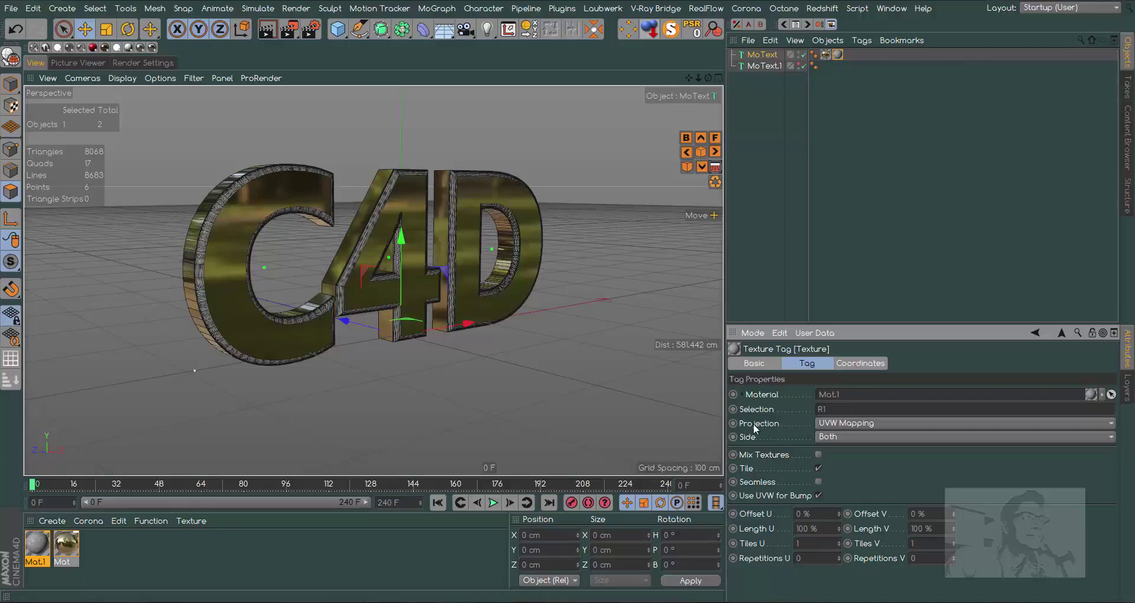
left_click(859, 424)
left_click(852, 484)
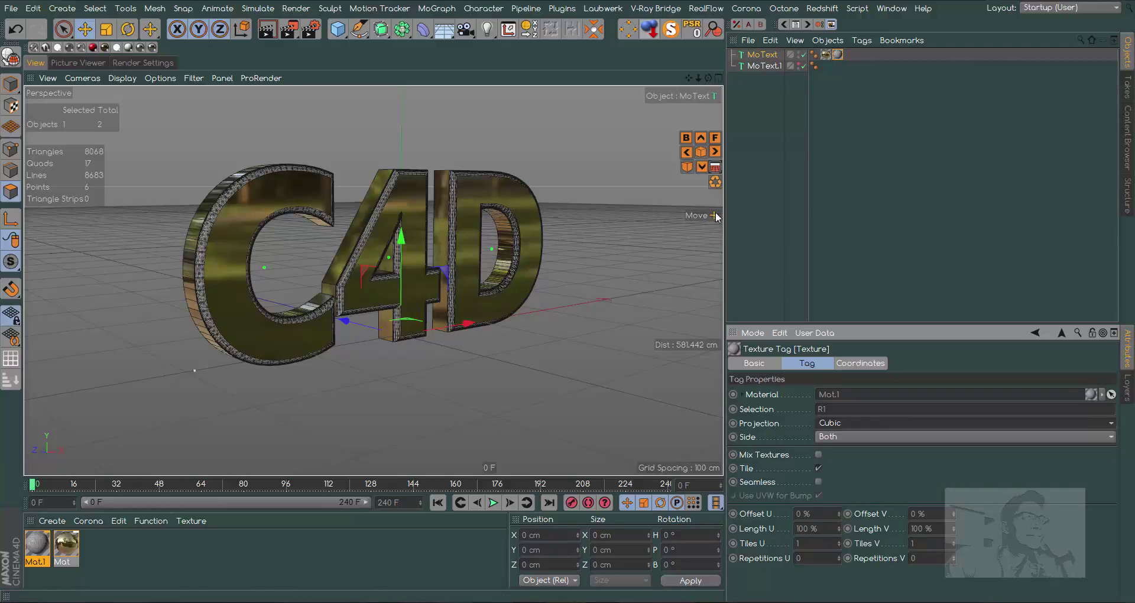
Apply Mat.1 again, restricted to the C1 face selection with Cubic projection.
left_click_drag(41, 526, 247, 294)
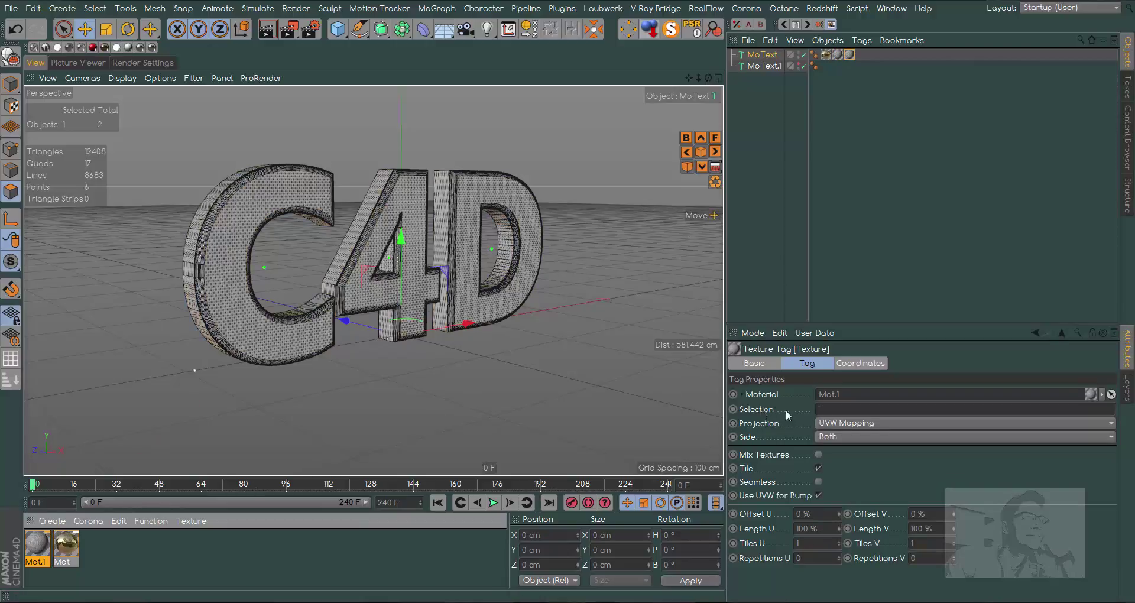
left_click(858, 409)
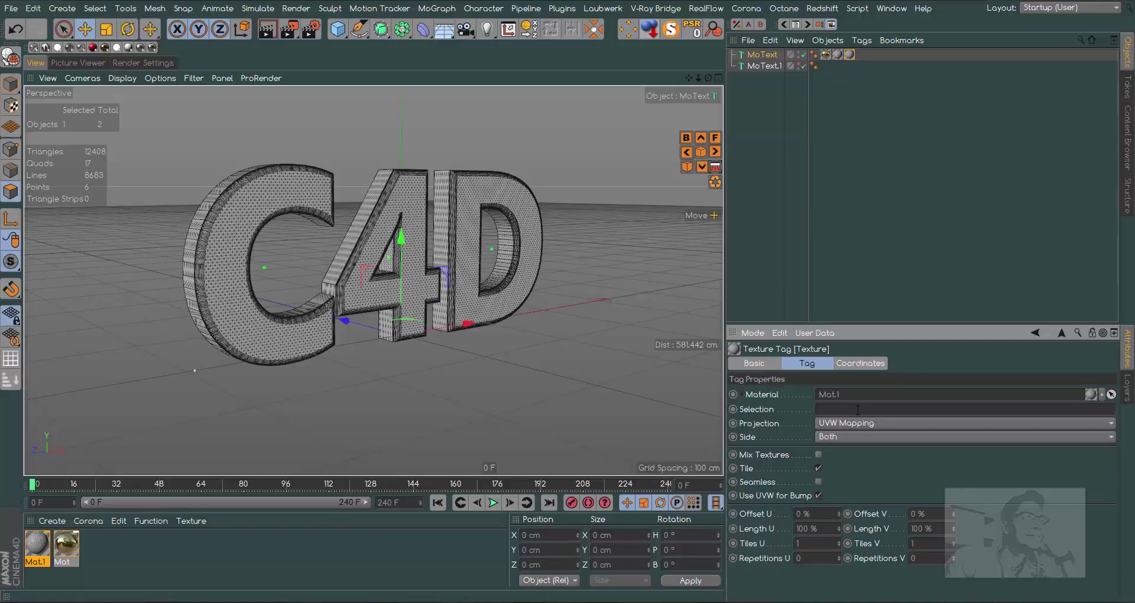
type("C1")
key("Return")
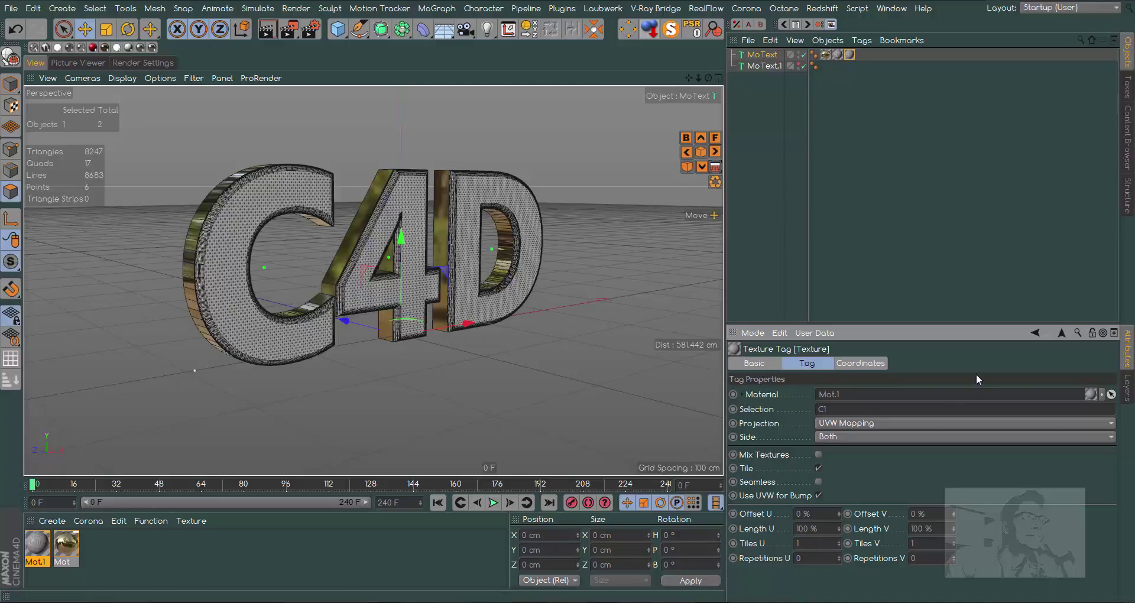
left_click(851, 425)
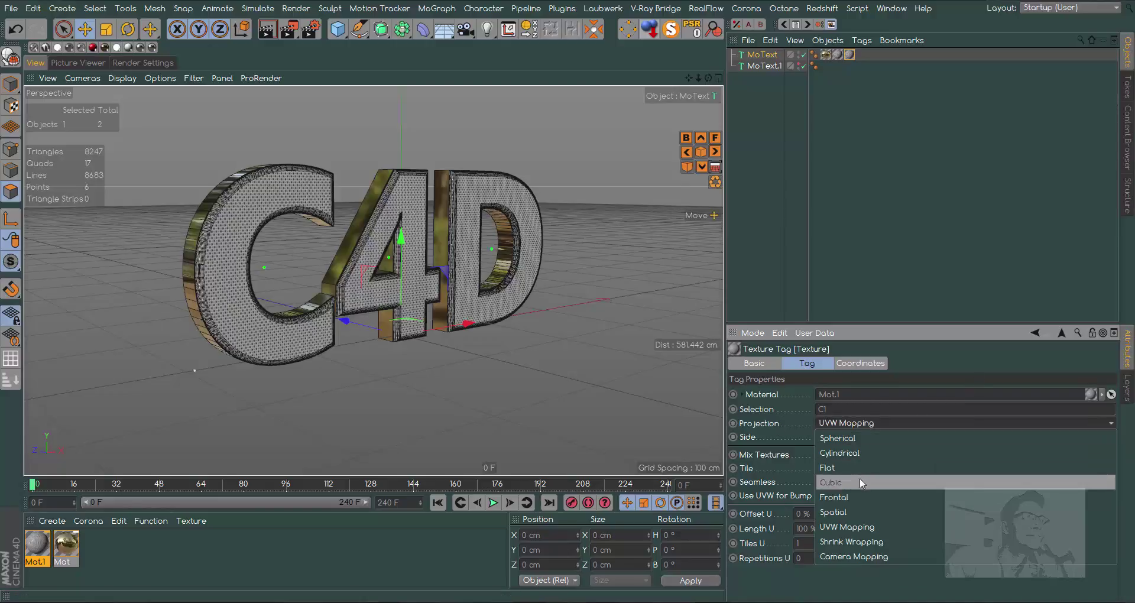
left_click(859, 477)
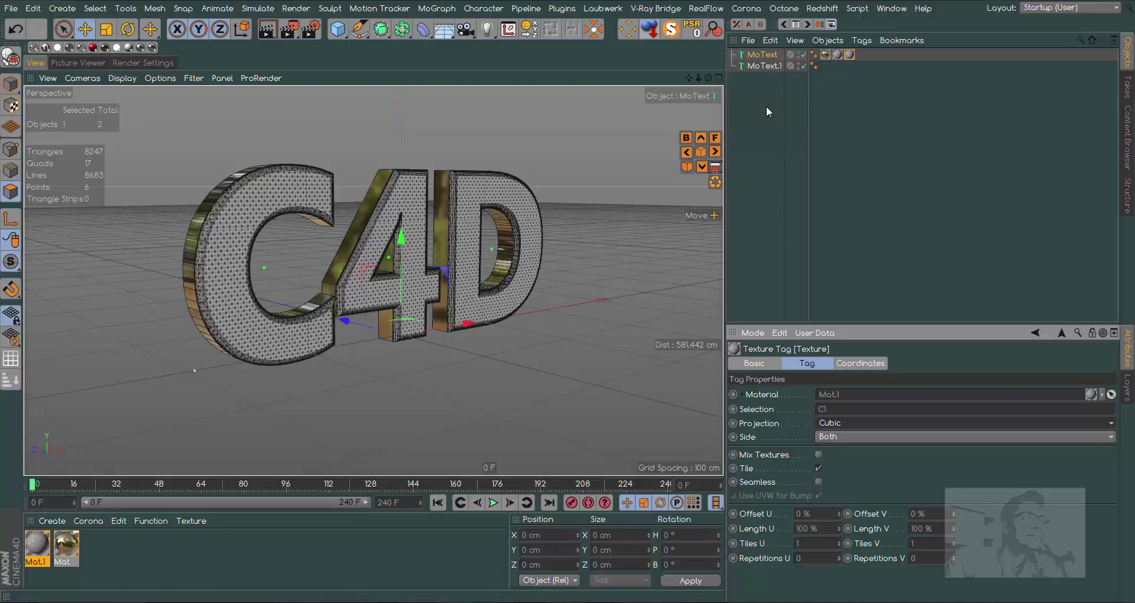
left_click_drag(700, 76, 751, 79)
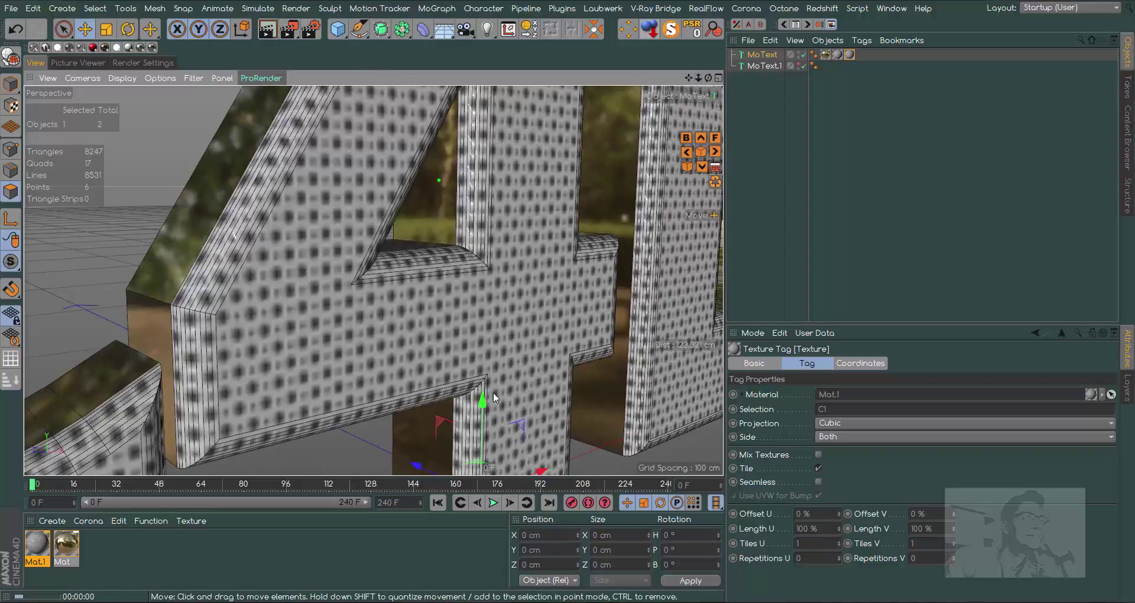
Render the close-up of the 4 and lower Mat.1's bump Parallax Offset to 9.
key("ctrl+r")
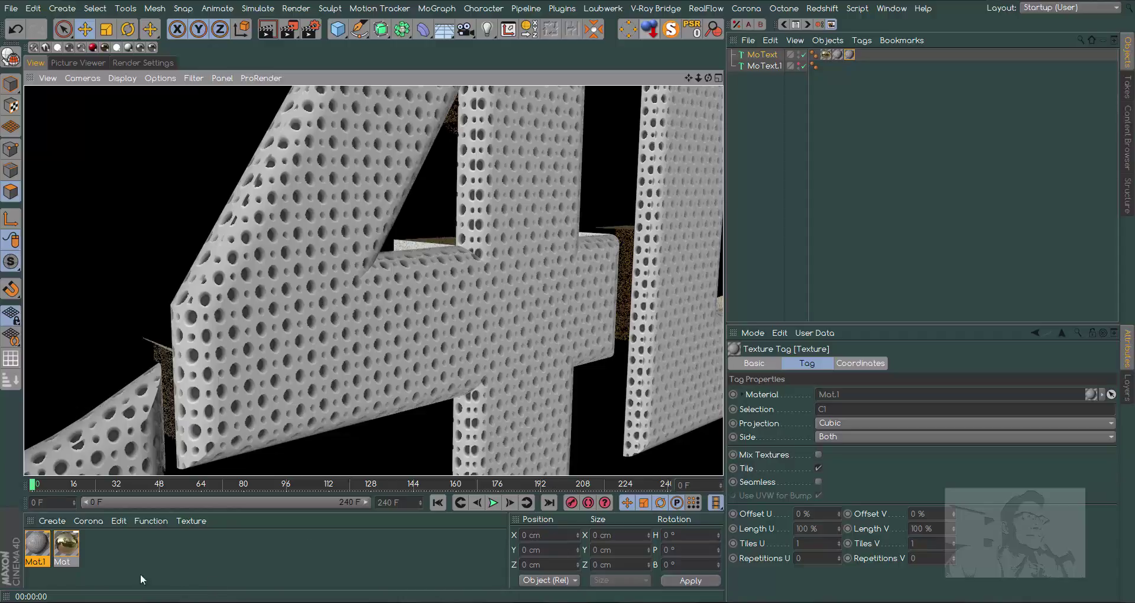
left_click(37, 543)
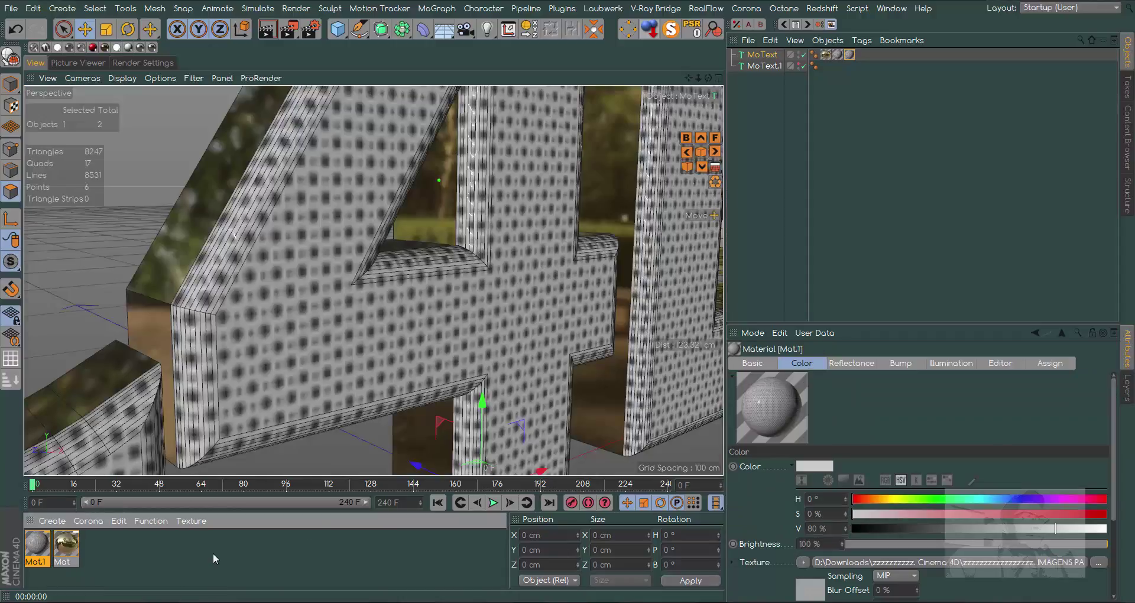
double_click(36, 549)
left_click_drag(448, 69, 678, 86)
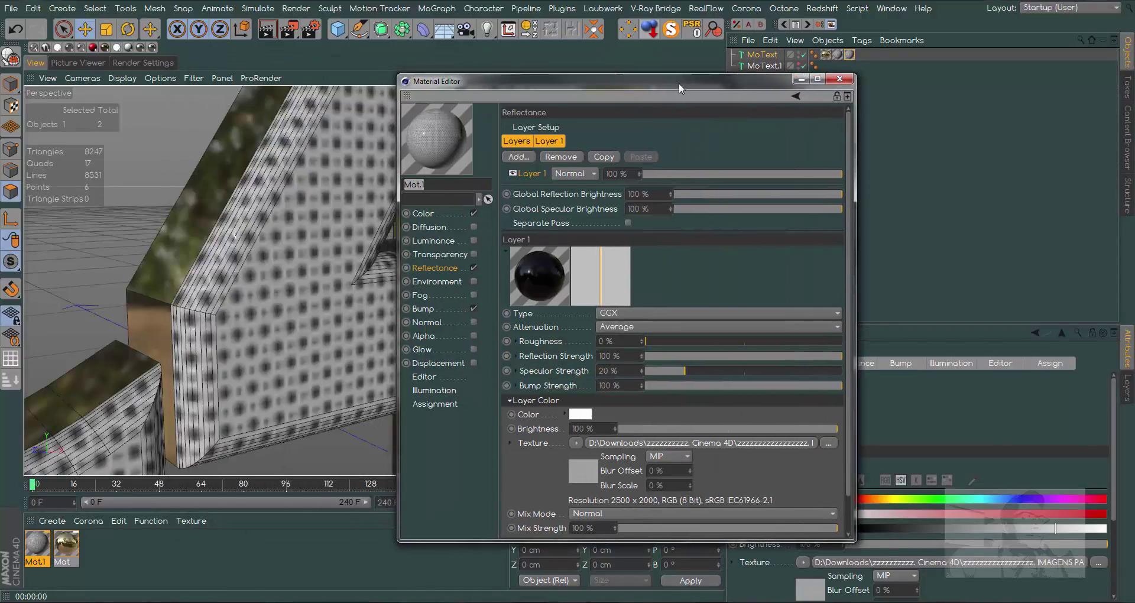
left_click(428, 311)
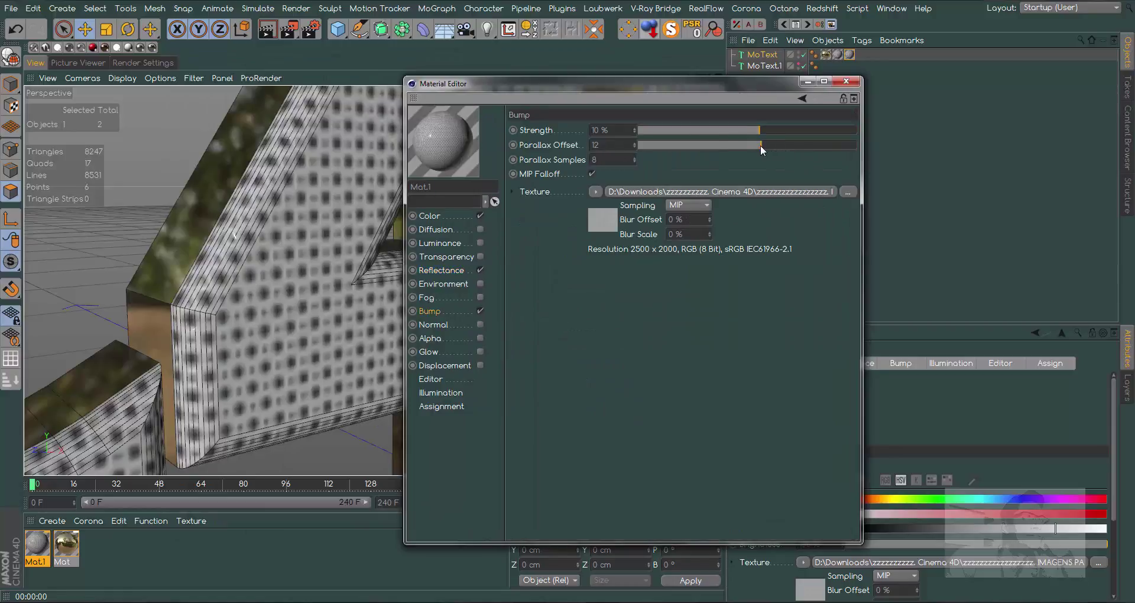
left_click_drag(759, 145, 758, 144)
Re-render to check the holes, then close the editor and zoom back out.
left_click_drag(701, 84, 814, 77)
left_click(267, 27)
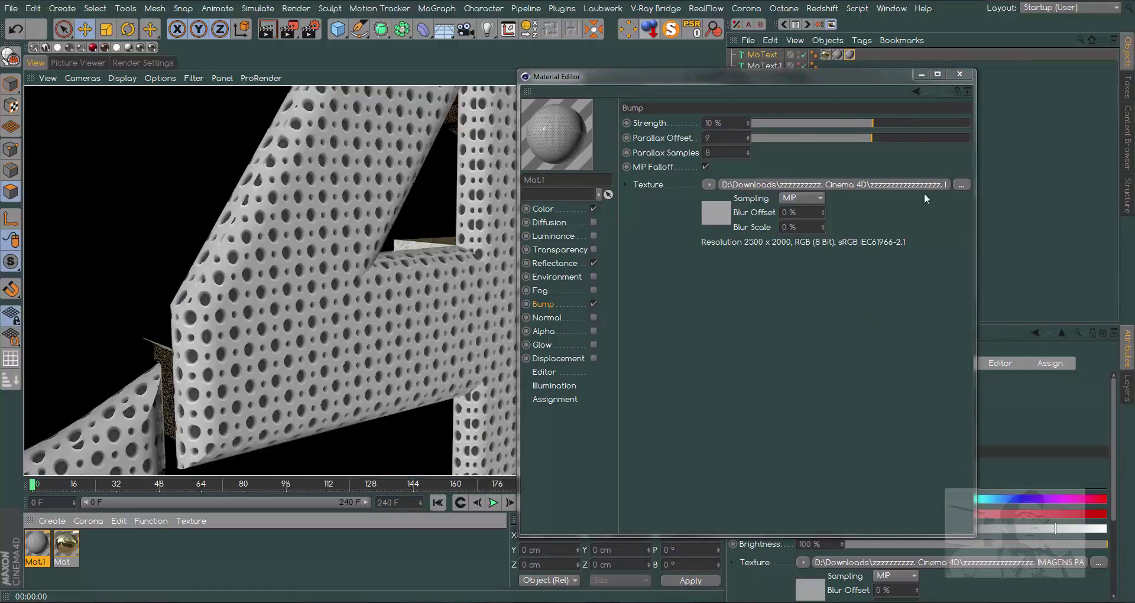
left_click(959, 73)
mouse_move(697, 76)
left_mouse_down()
mouse_move(656, 77)
mouse_move(704, 79)
mouse_move(708, 96)
mouse_move(718, 77)
mouse_move(698, 77)
mouse_move(690, 92)
left_mouse_up()
Add a camera with a Protection tag and reopen Mat.1 in the material editor.
left_click(465, 29)
right_click(759, 54)
mouse_move(857, 5)
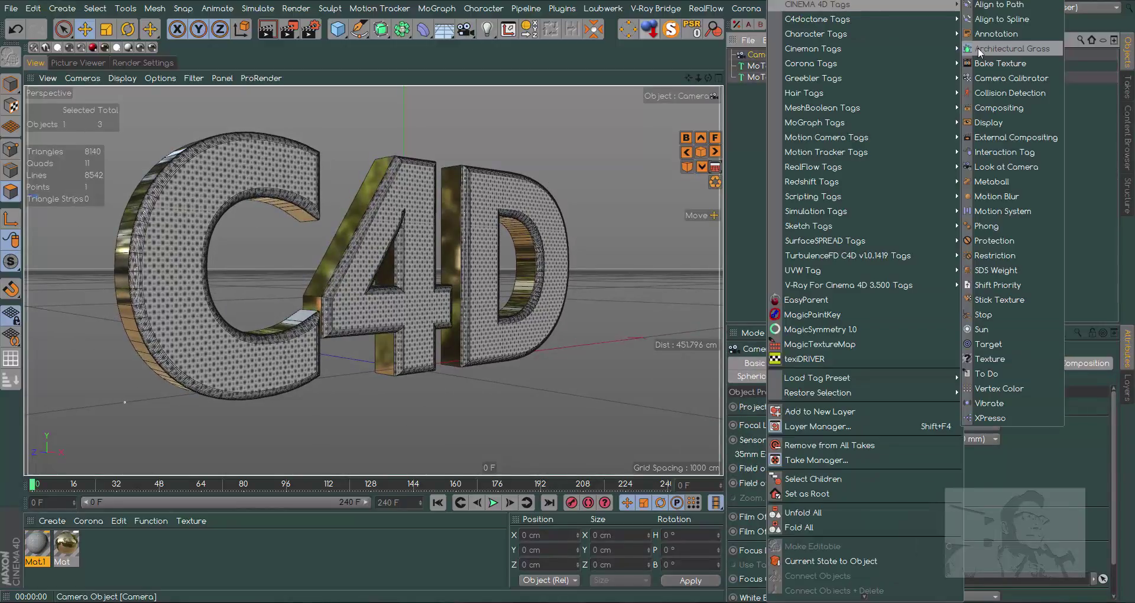
left_click(993, 241)
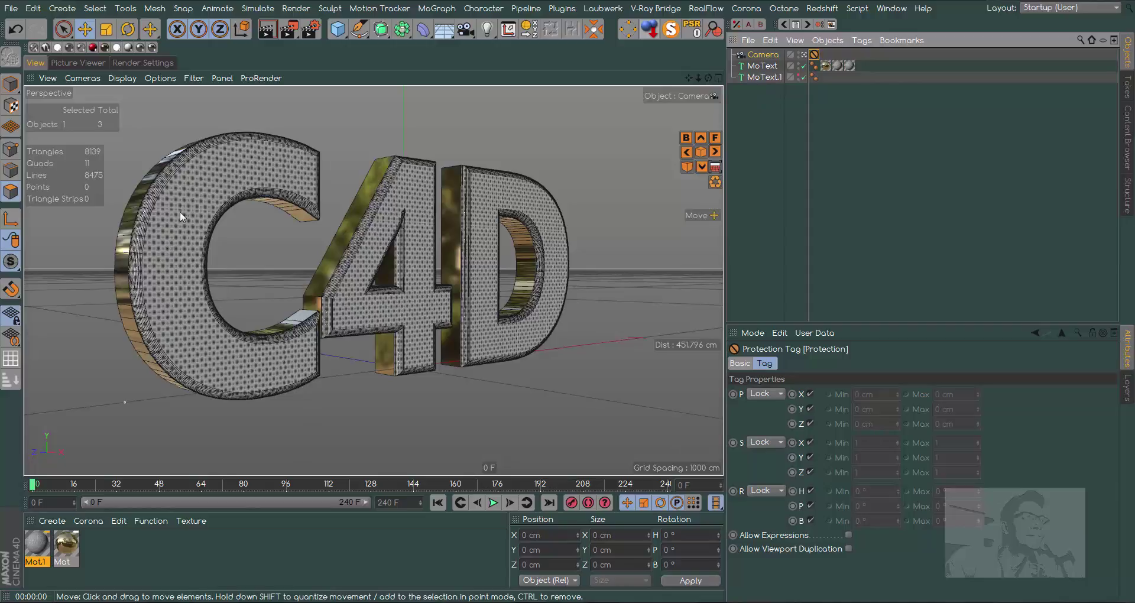
double_click(37, 540)
left_click_drag(464, 65, 569, 80)
Replace Mat.1's colour texture with a Layer shader and add a Gradient layer above the bitmap.
left_click(306, 213)
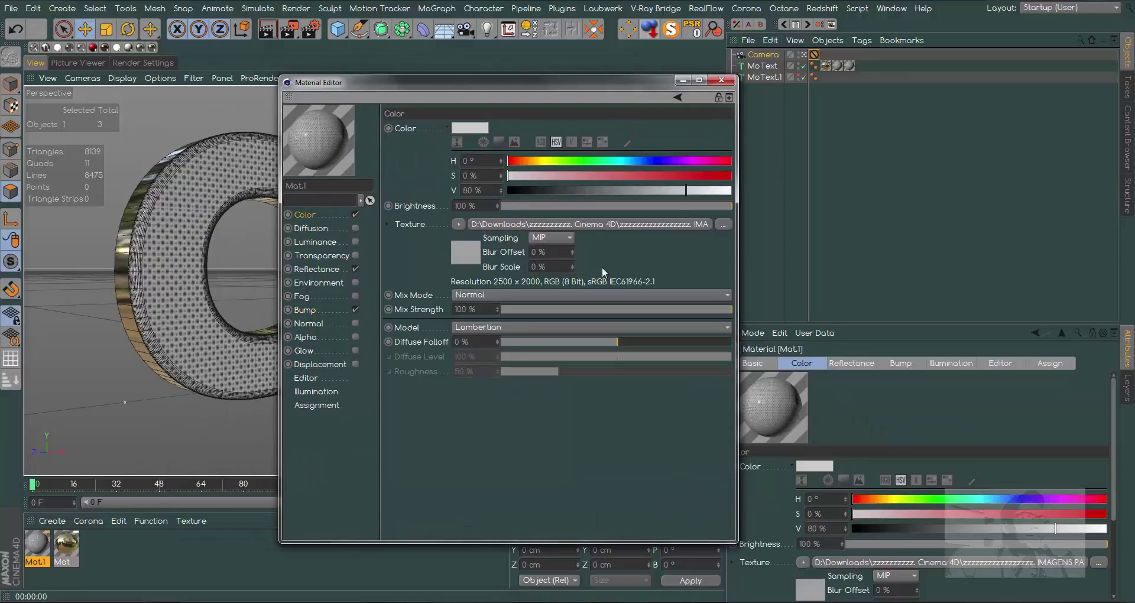
left_click(458, 224)
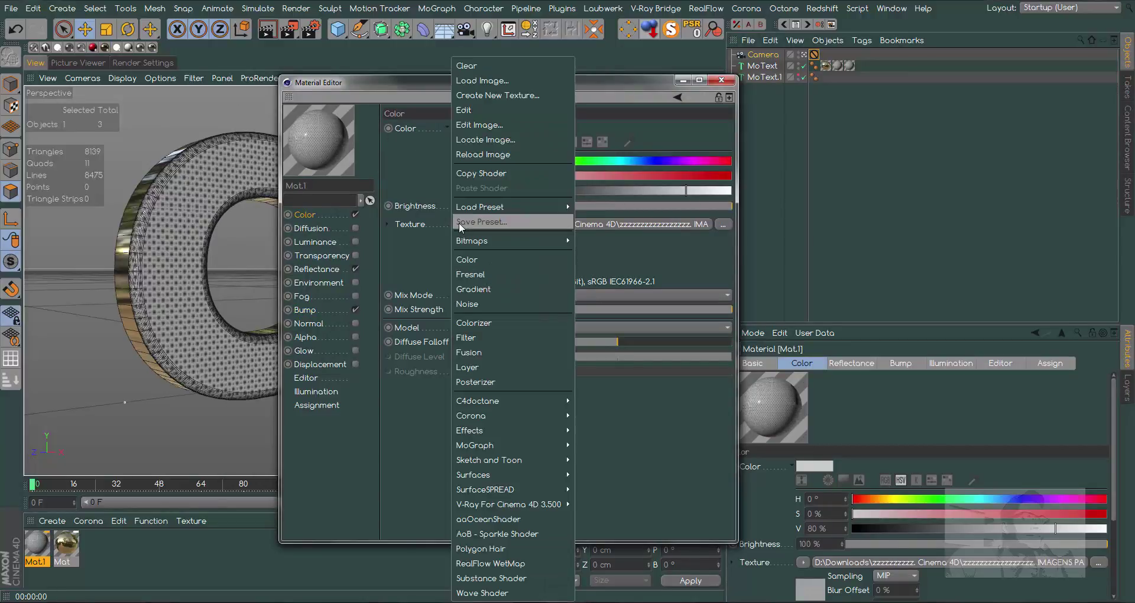
left_click(479, 367)
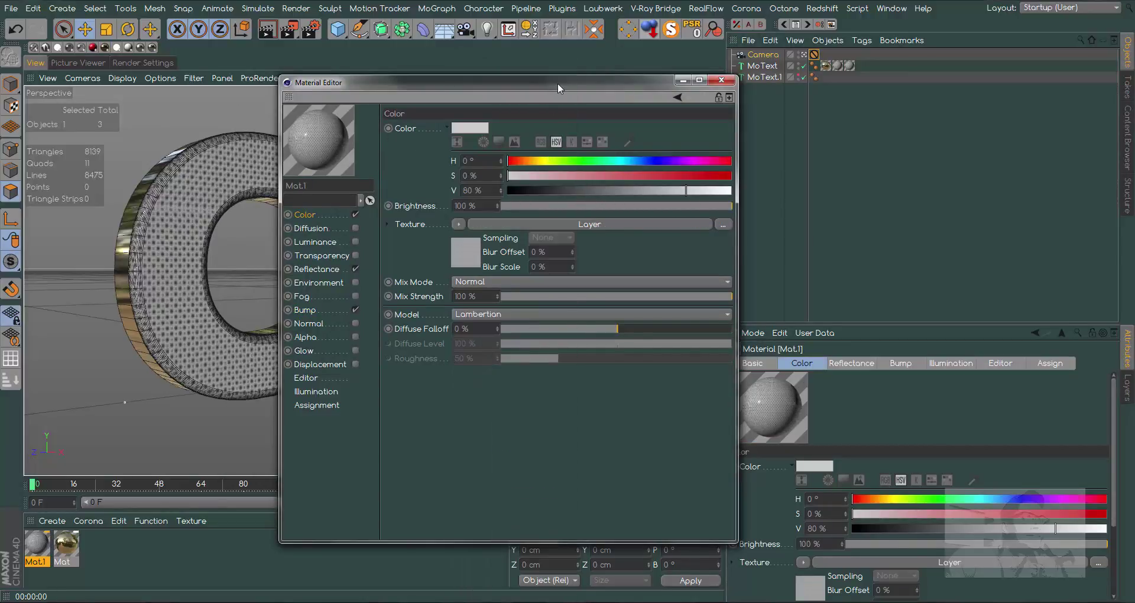
left_click_drag(559, 82, 768, 101)
left_click(765, 235)
left_click(675, 237)
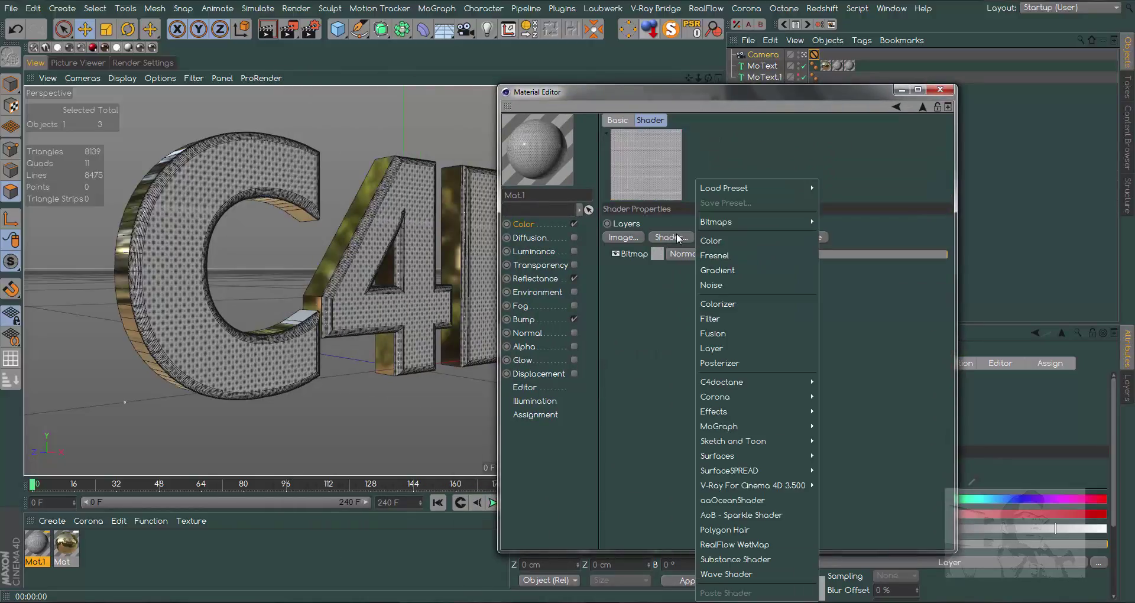
left_click(728, 270)
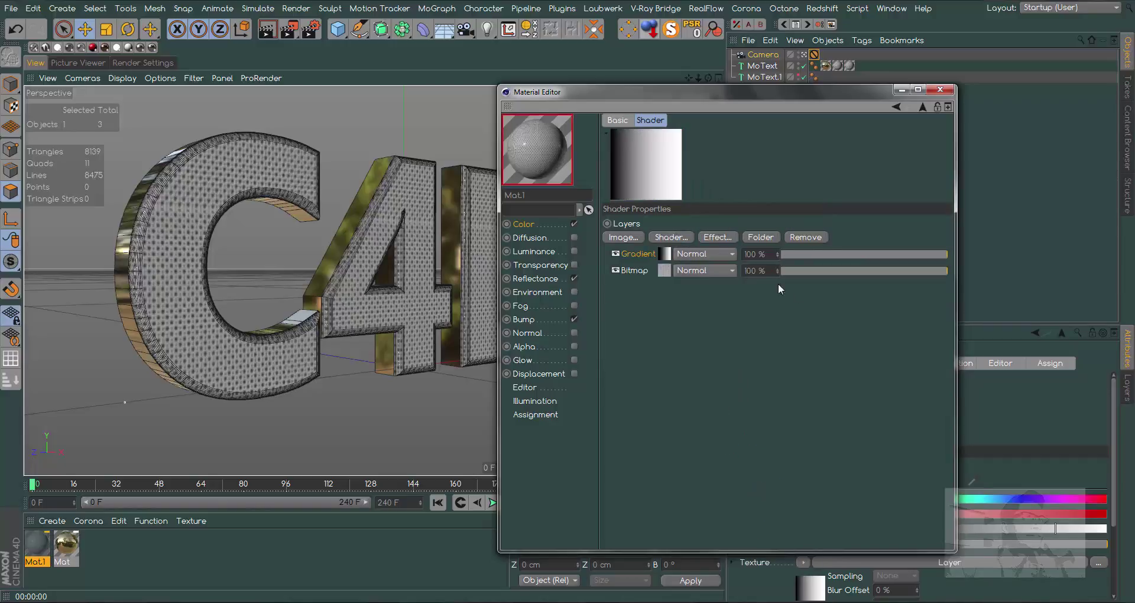
Make the gradient 2D - V type using the Heat 3 preset.
left_click(664, 255)
left_click(693, 243)
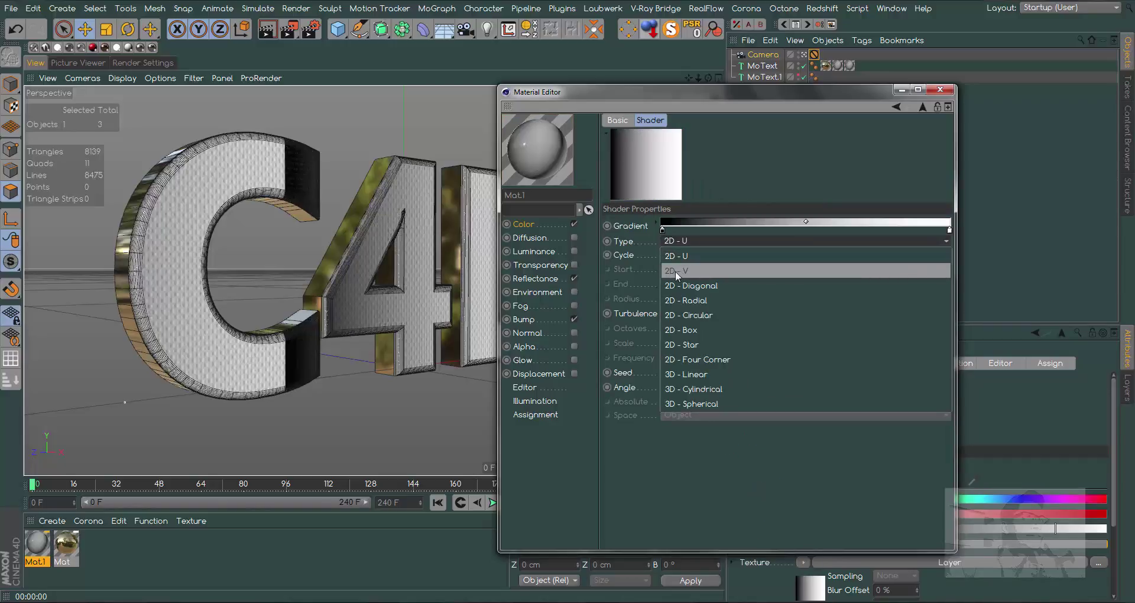
left_click(696, 272)
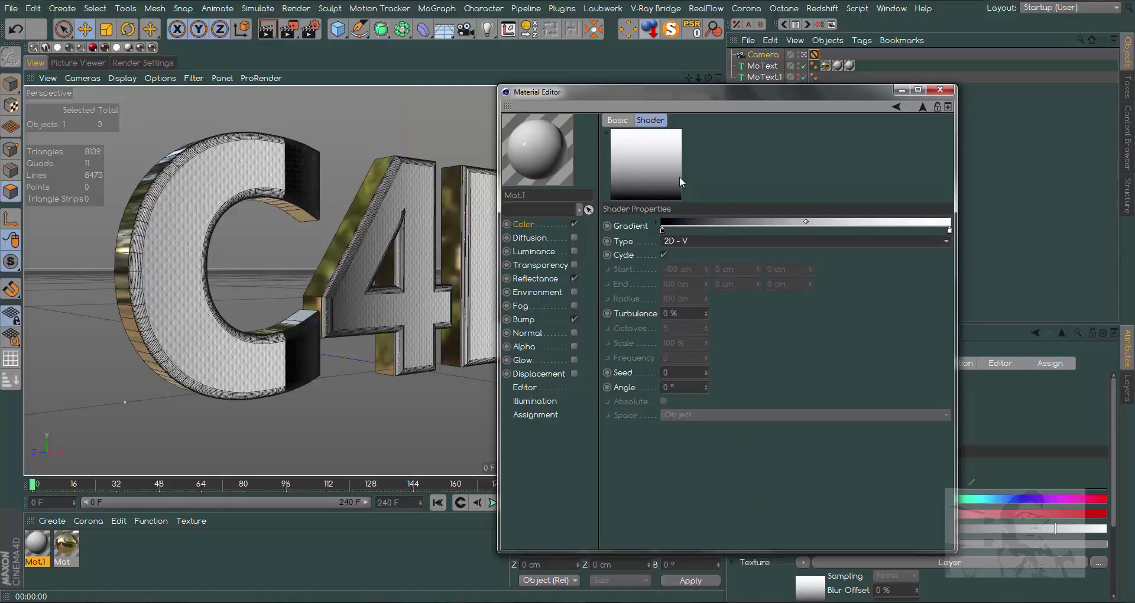
left_click(655, 221)
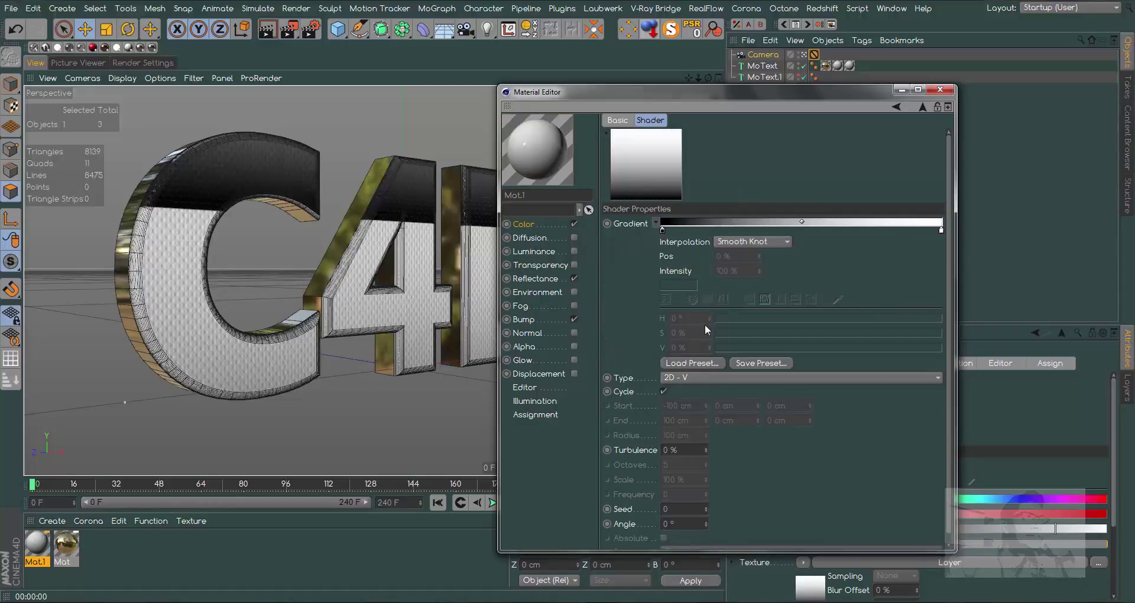
left_click(690, 363)
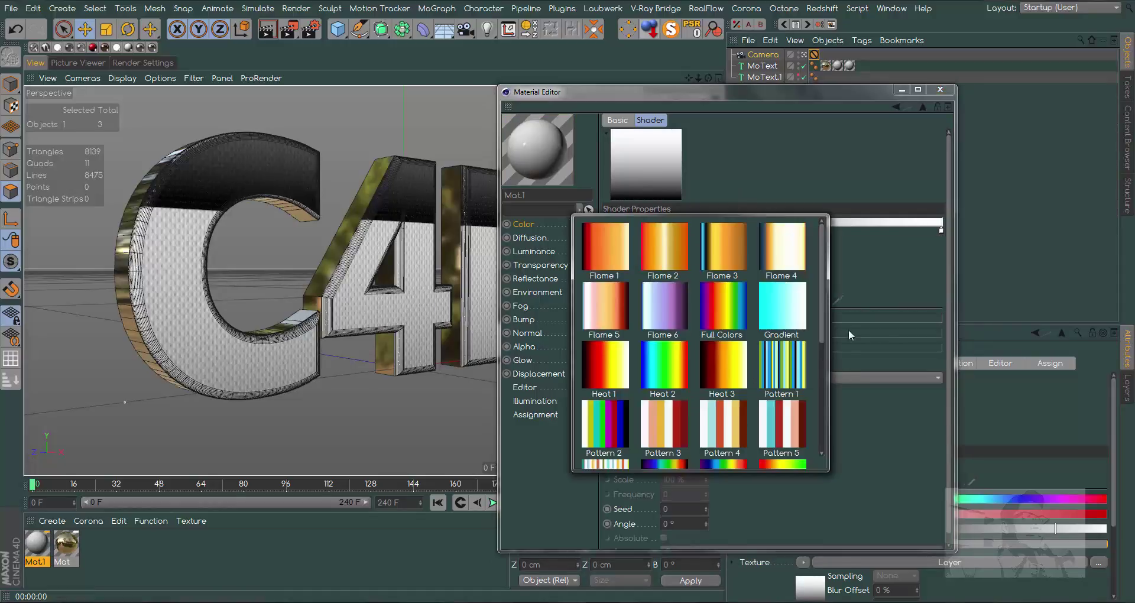
left_click(714, 364)
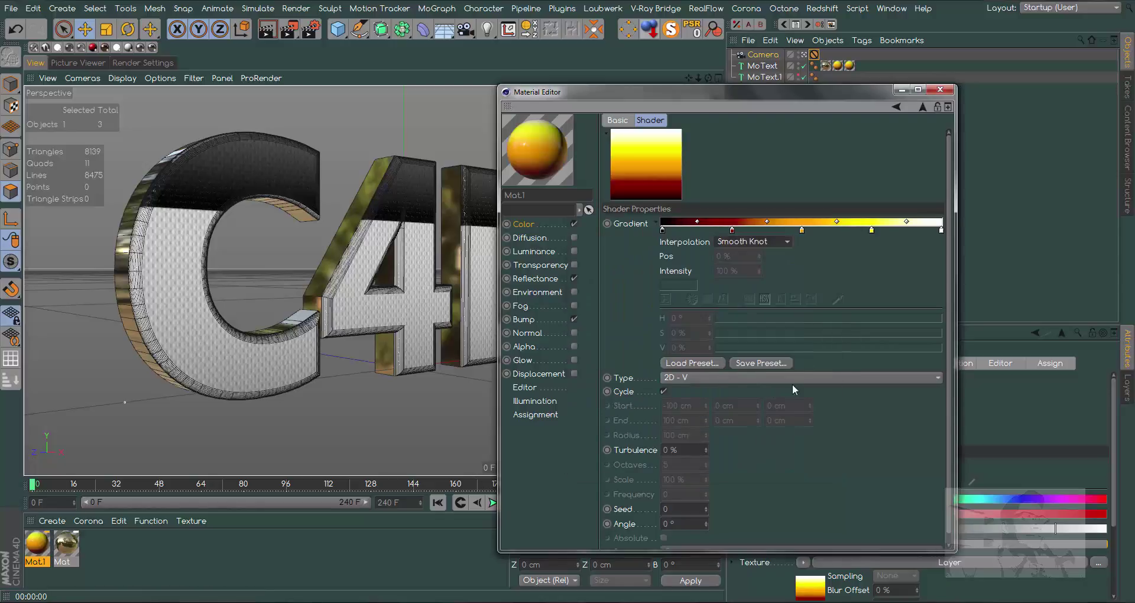
Set the Gradient layer's blend mode to Multiply and close the editor.
left_click(921, 107)
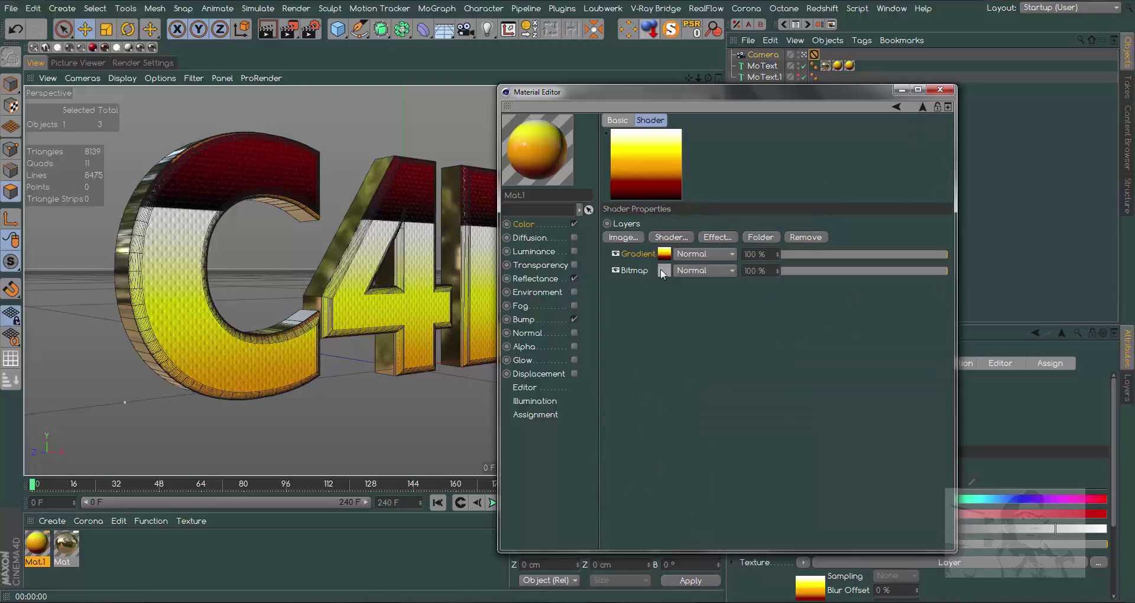
left_click(692, 254)
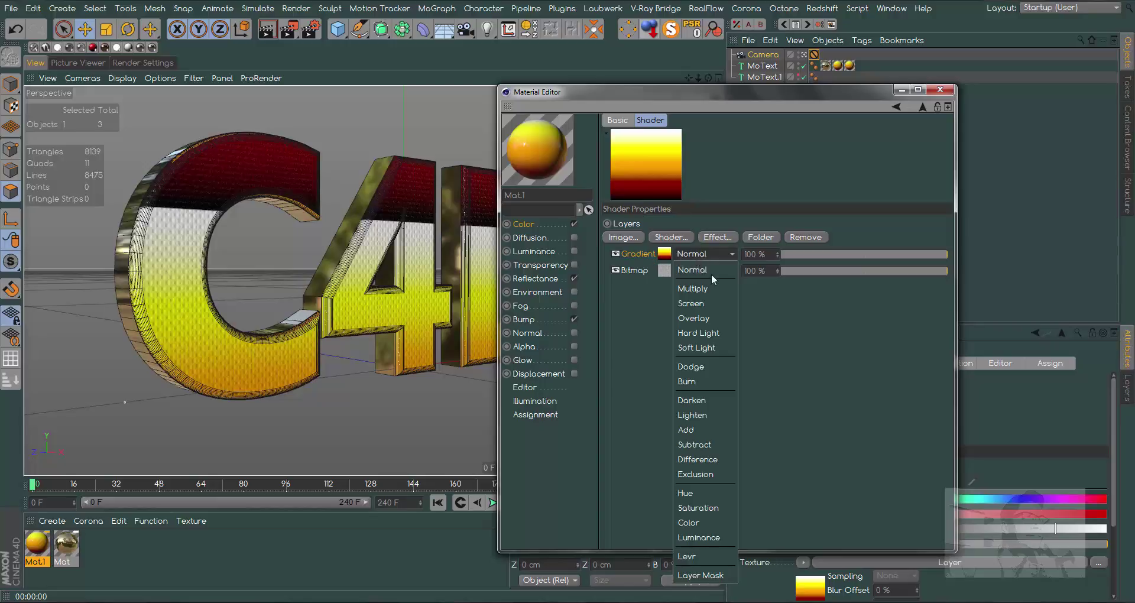
left_click(713, 291)
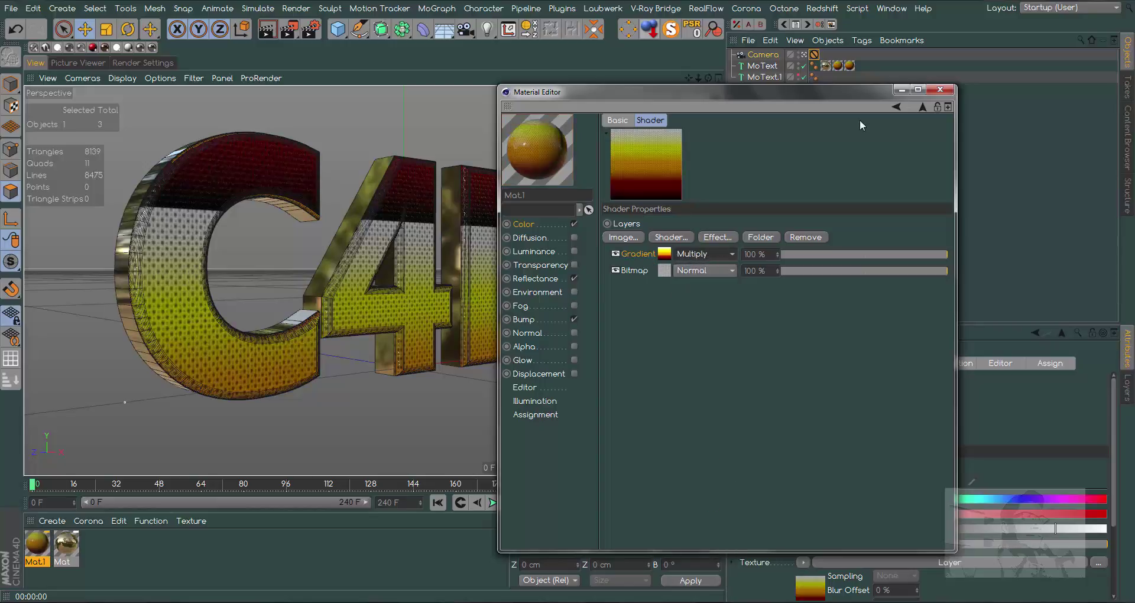
left_click(938, 90)
Select both texture tags and fit the face gradient with Offset V -23% and Length V 76%.
left_click_drag(885, 103, 836, 54)
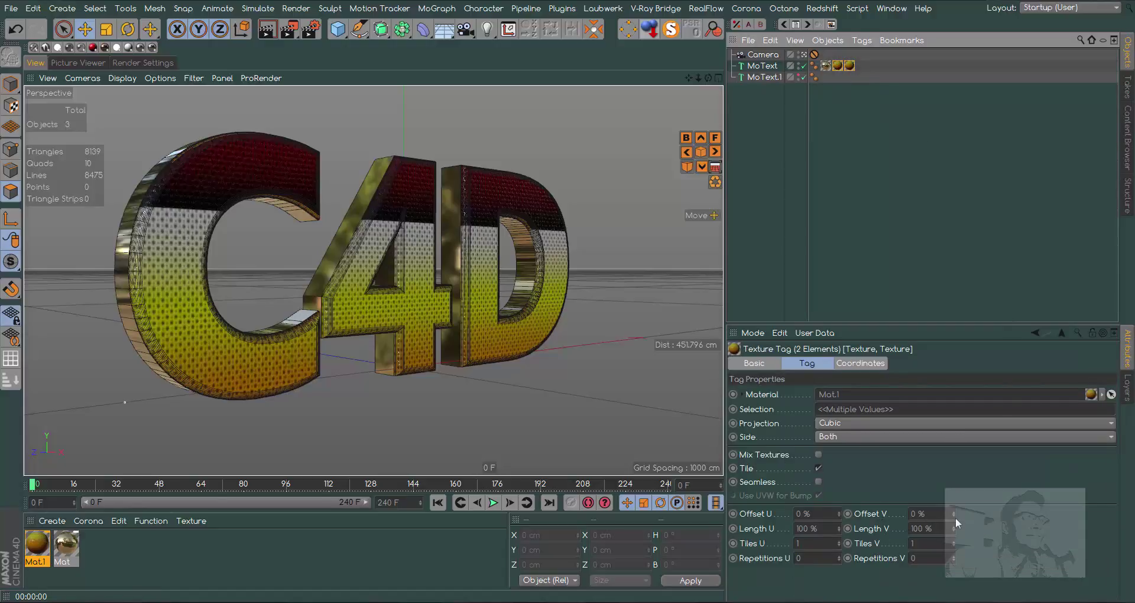
left_click_drag(955, 516, 869, 517)
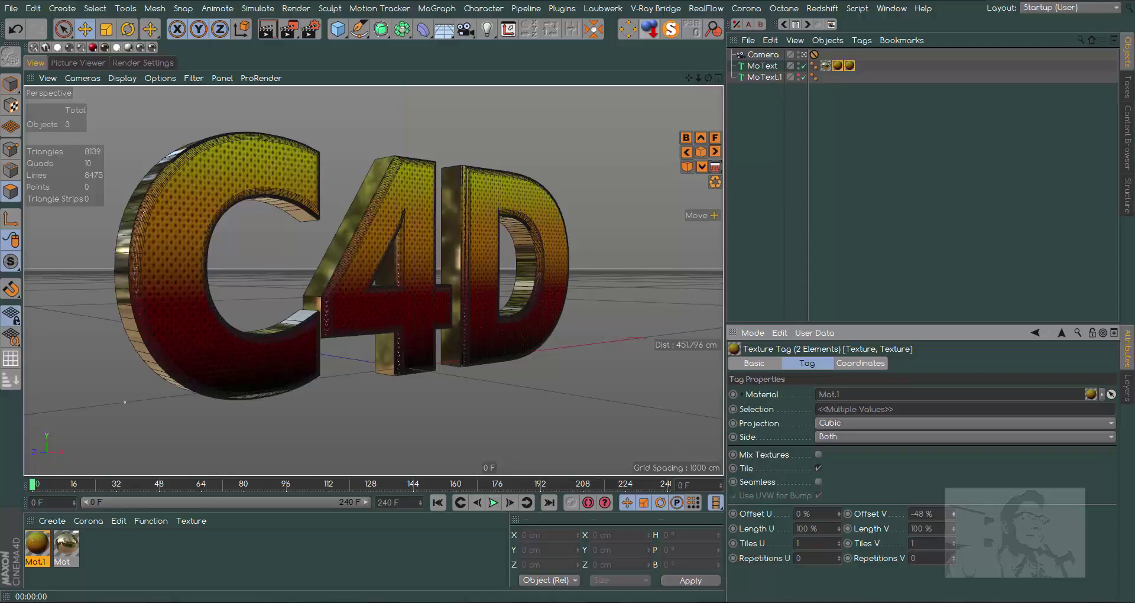
left_click(955, 514)
left_click(955, 512)
left_click(955, 512)
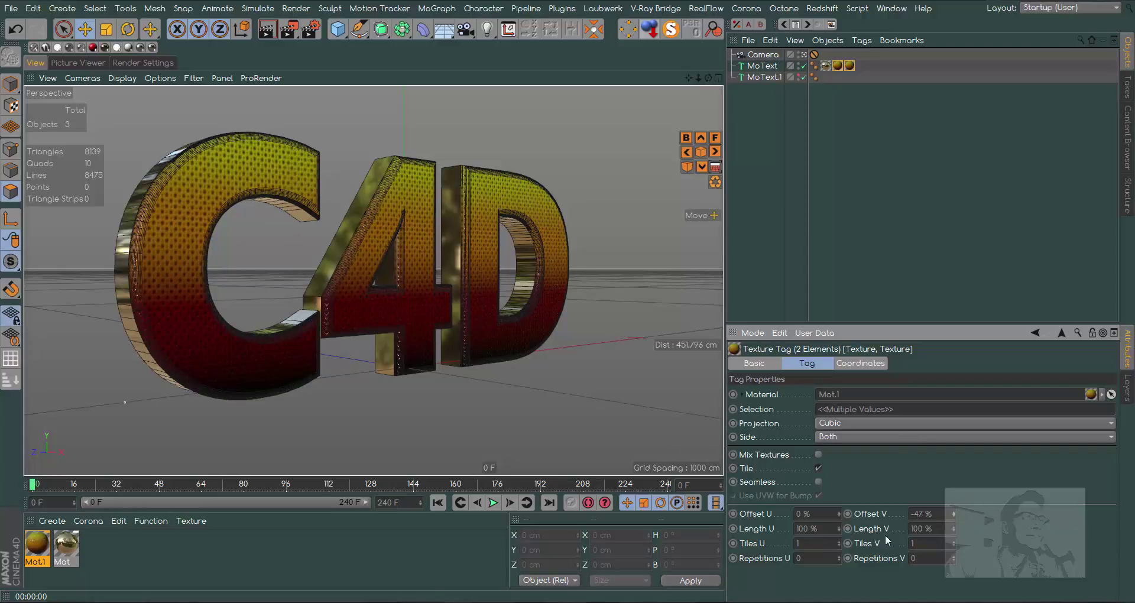
left_click(956, 531)
left_click(956, 530)
mouse_move(955, 529)
left_mouse_down()
mouse_move(955, 503)
mouse_move(954, 525)
left_mouse_up()
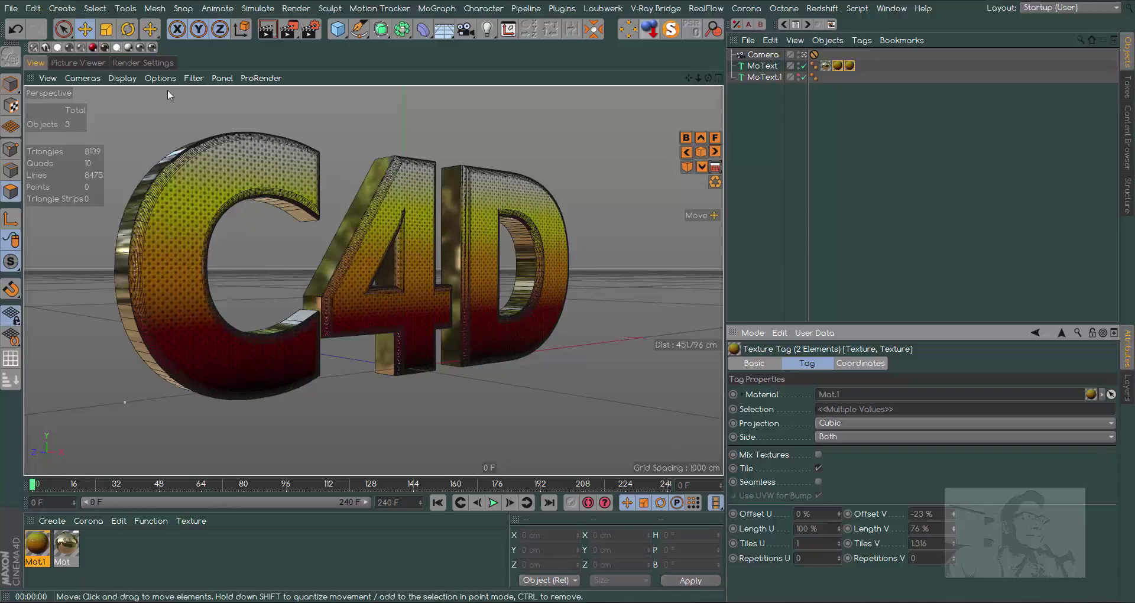
Render a preview of the view and add a Sky object to the scene.
left_click(409, 90)
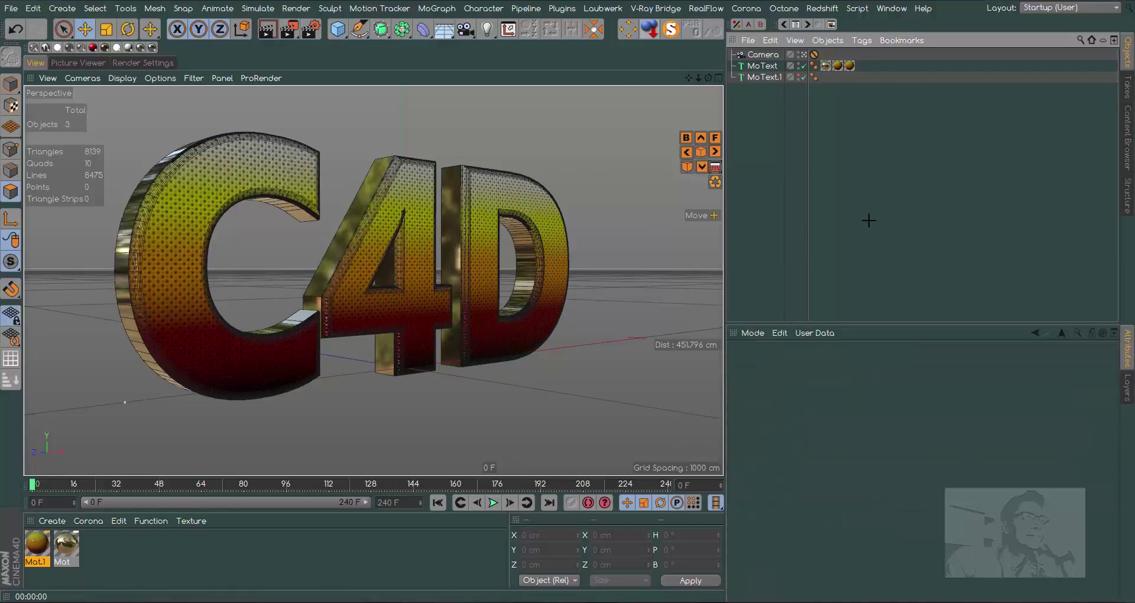
left_click(265, 31)
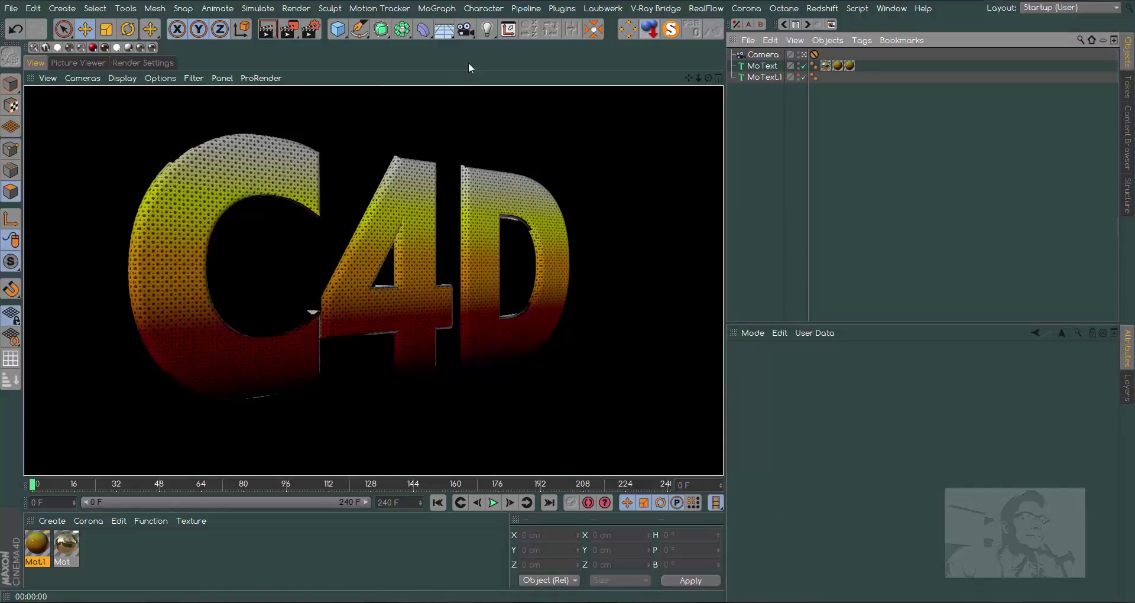
left_click(445, 33)
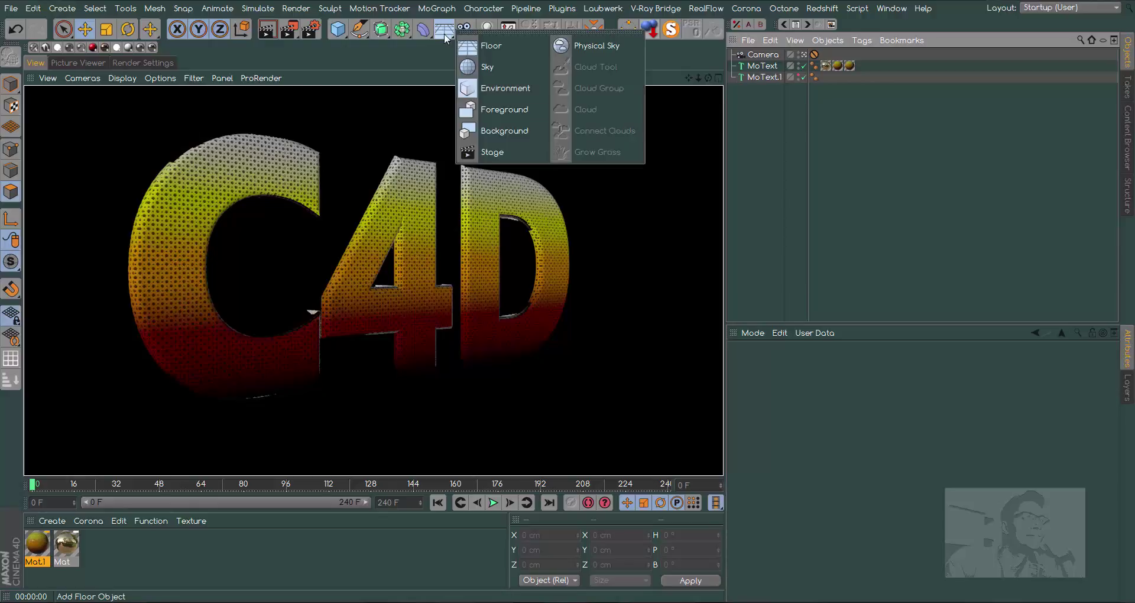
left_click(481, 68)
left_click(430, 107)
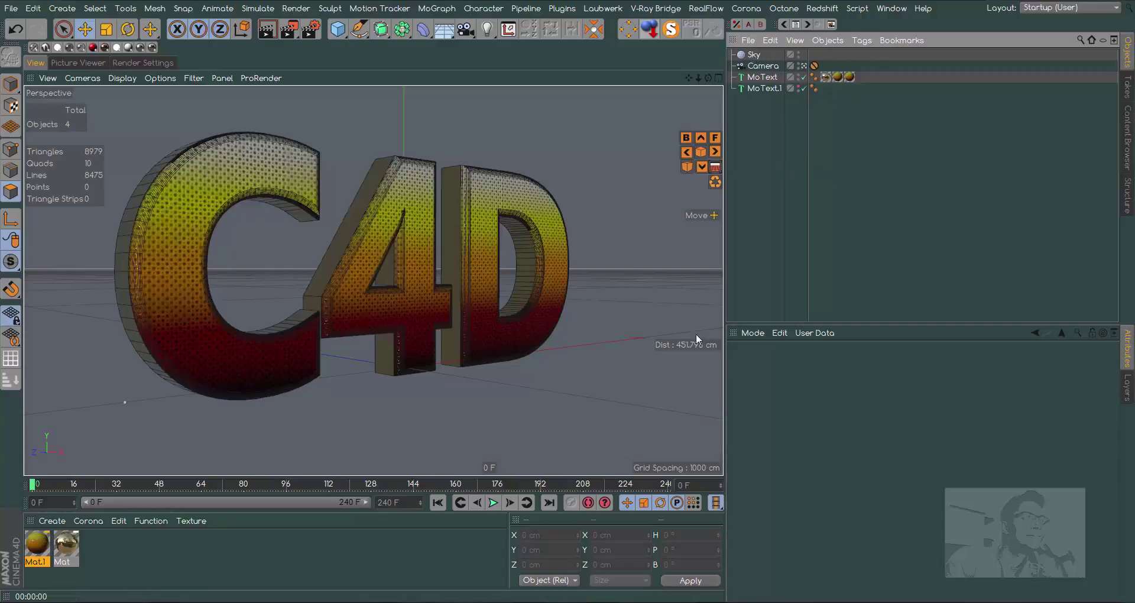
Create a new material Mat.2 and load a Gradient as its colour texture.
left_click(98, 544)
double_click(98, 544)
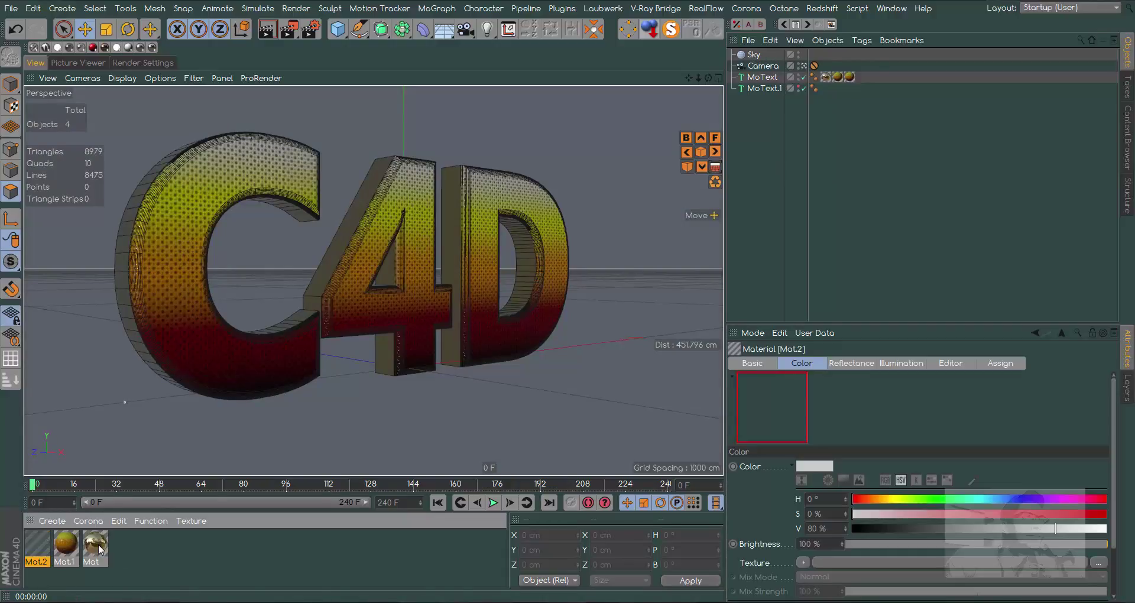
double_click(36, 543)
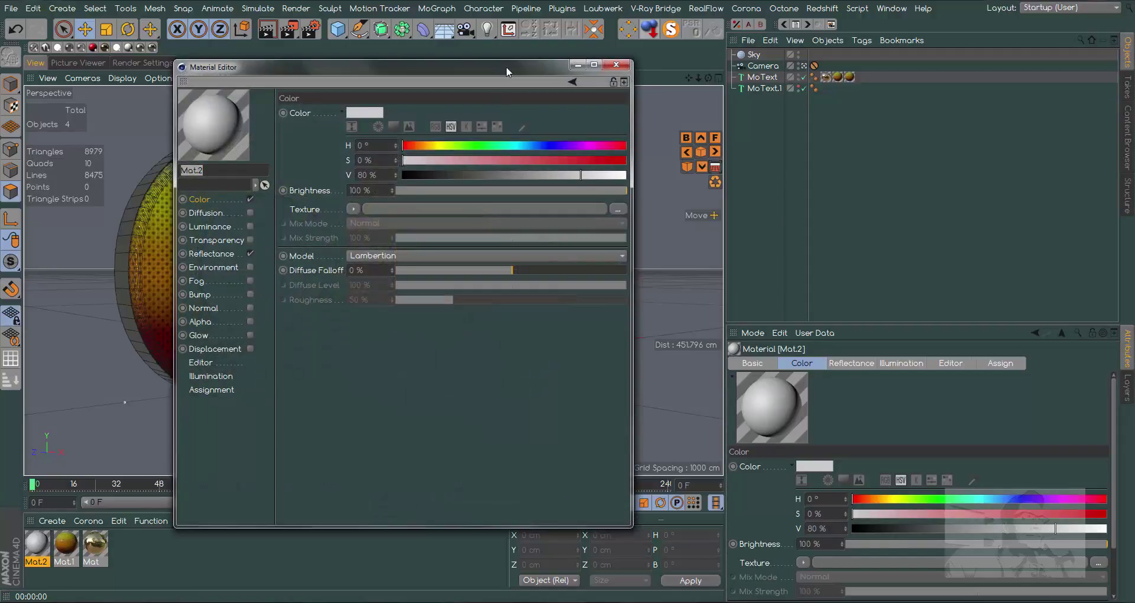
left_click_drag(518, 69, 762, 99)
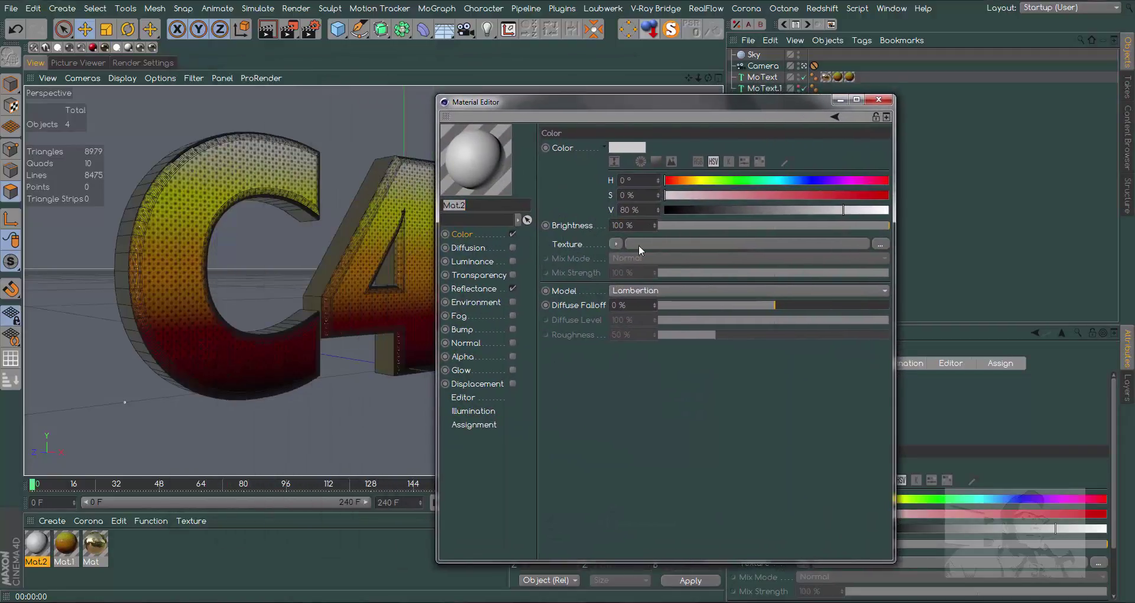
left_click(615, 243)
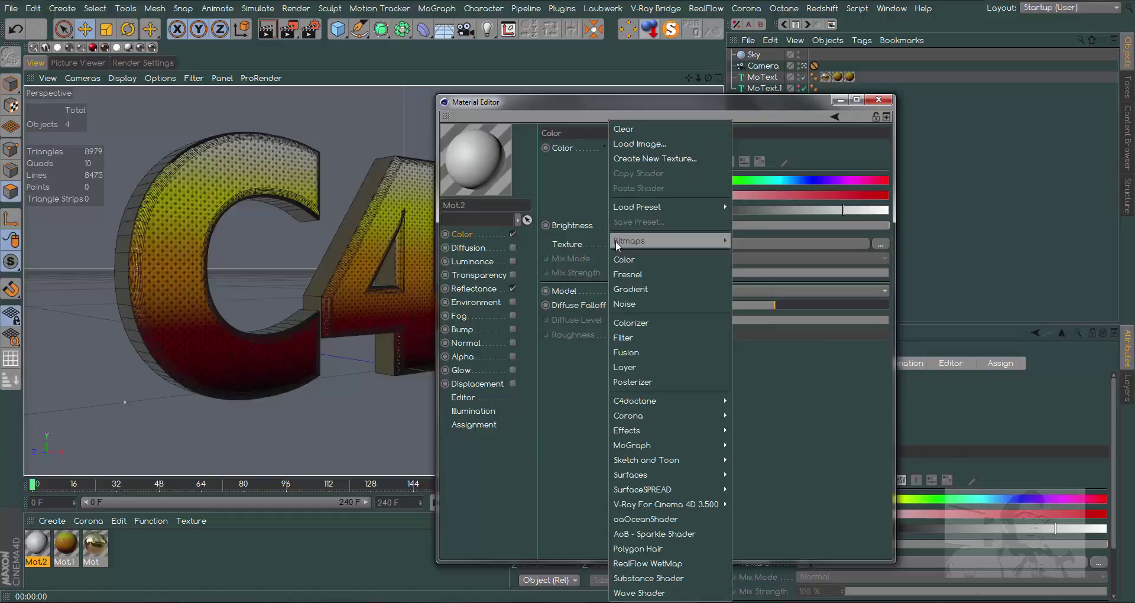
left_click(644, 288)
left_click(628, 268)
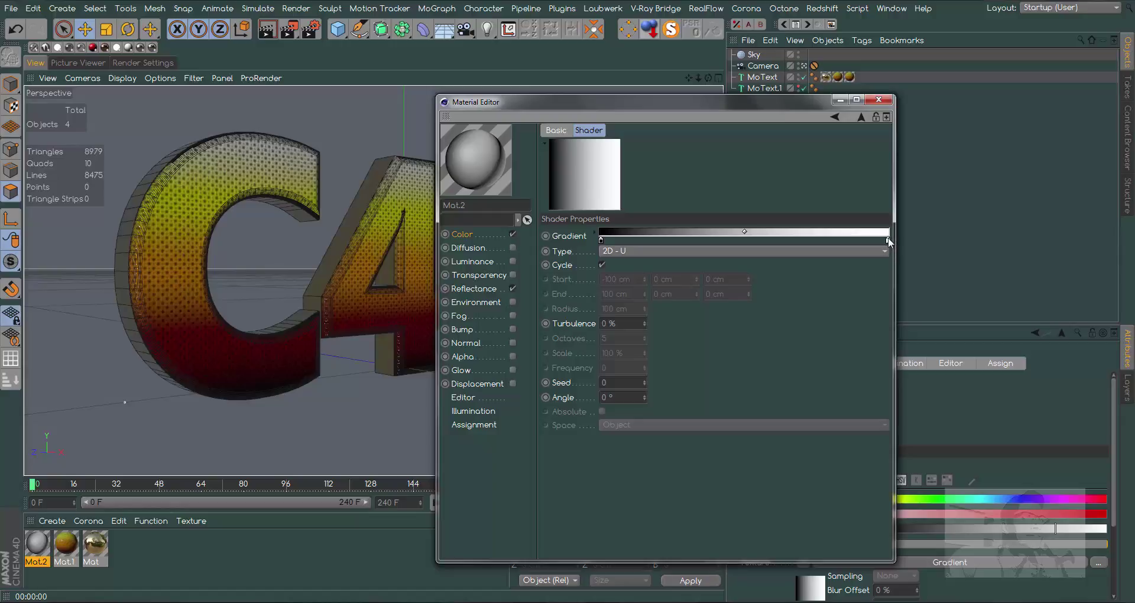
Make the gradient alternating black-and-white knots, distribute them evenly, and set type 2D - V.
left_click(888, 240)
left_click_drag(868, 239, 643, 239)
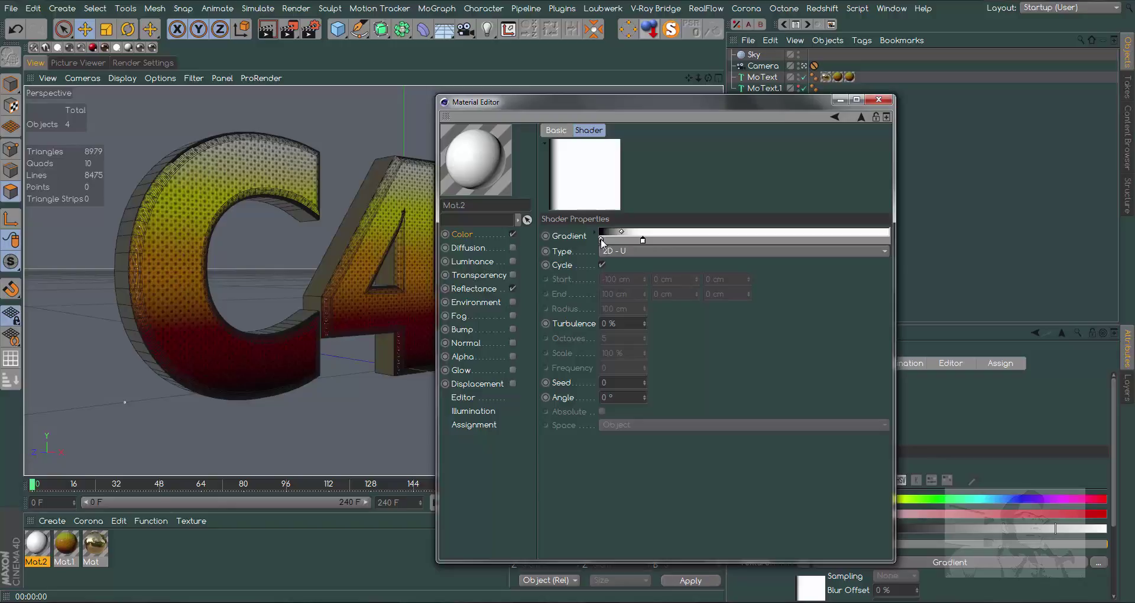
left_click_drag(602, 241, 685, 241, "ctrl")
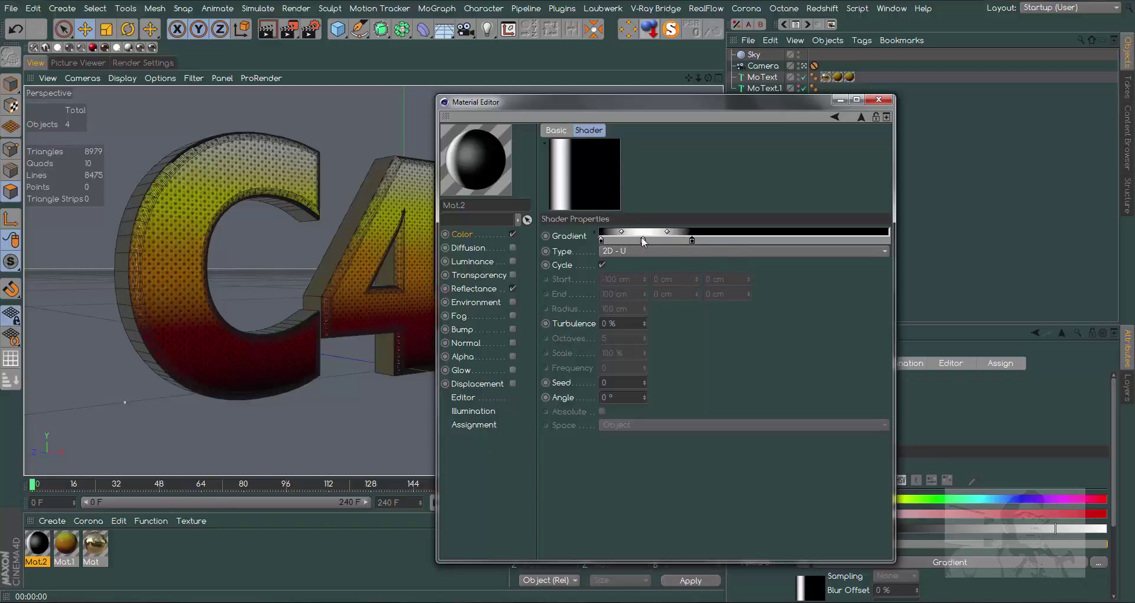
left_click_drag(651, 239, 782, 241, "ctrl")
left_click(693, 240)
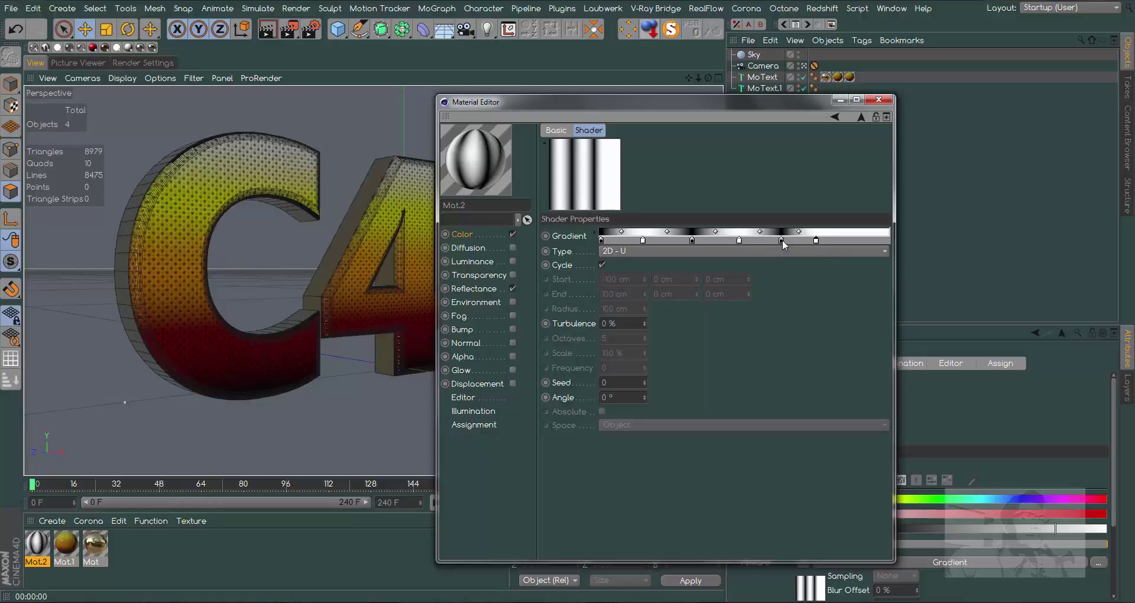
left_click_drag(781, 240, 853, 240, "ctrl")
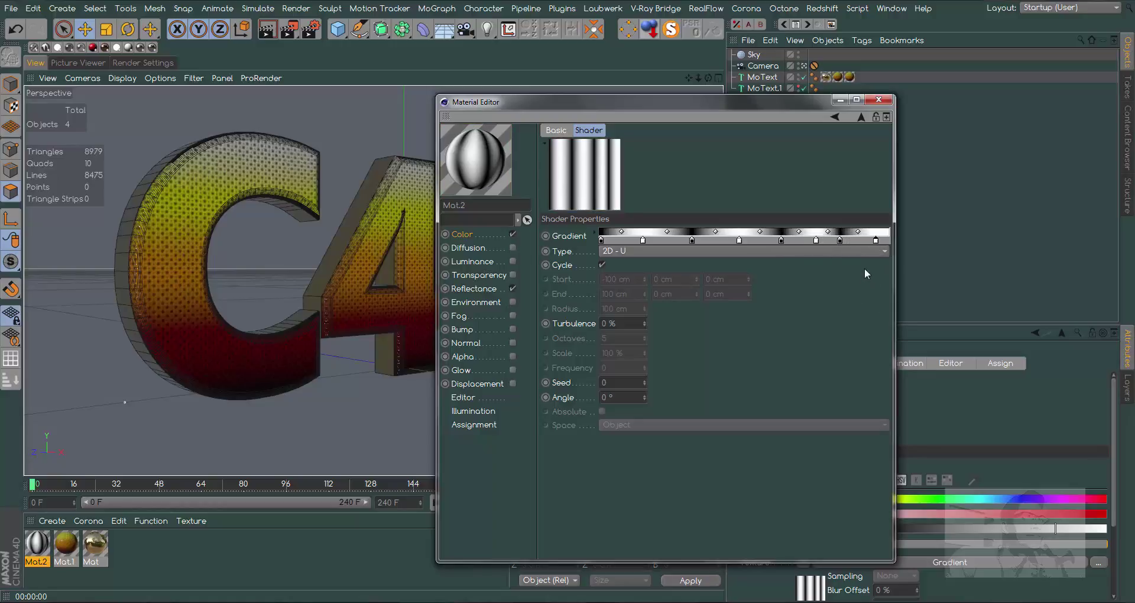
right_click(876, 240)
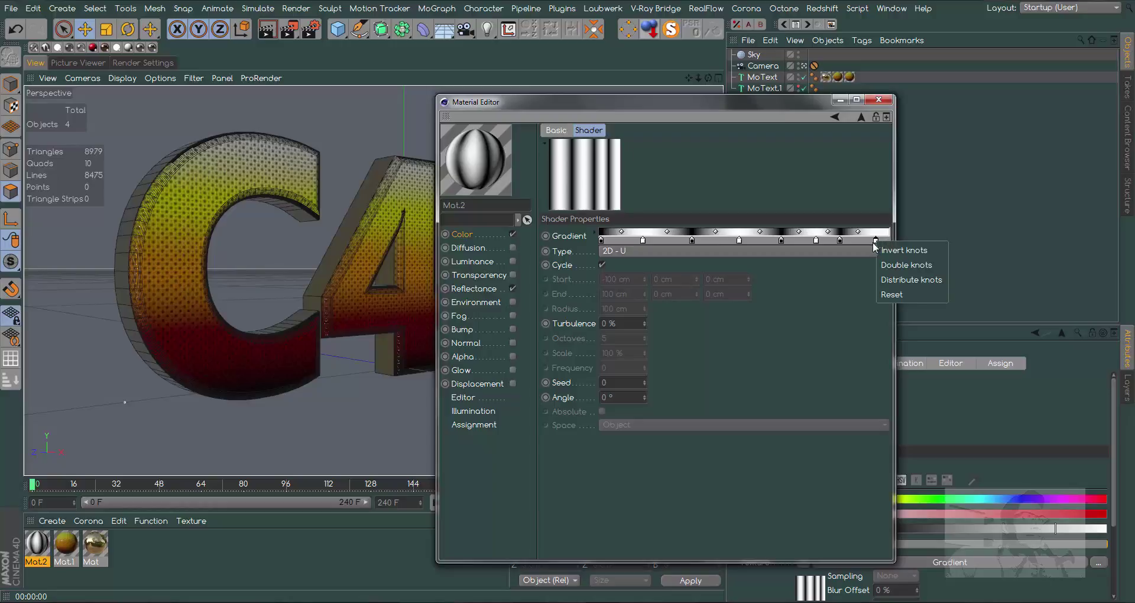
left_click(912, 277)
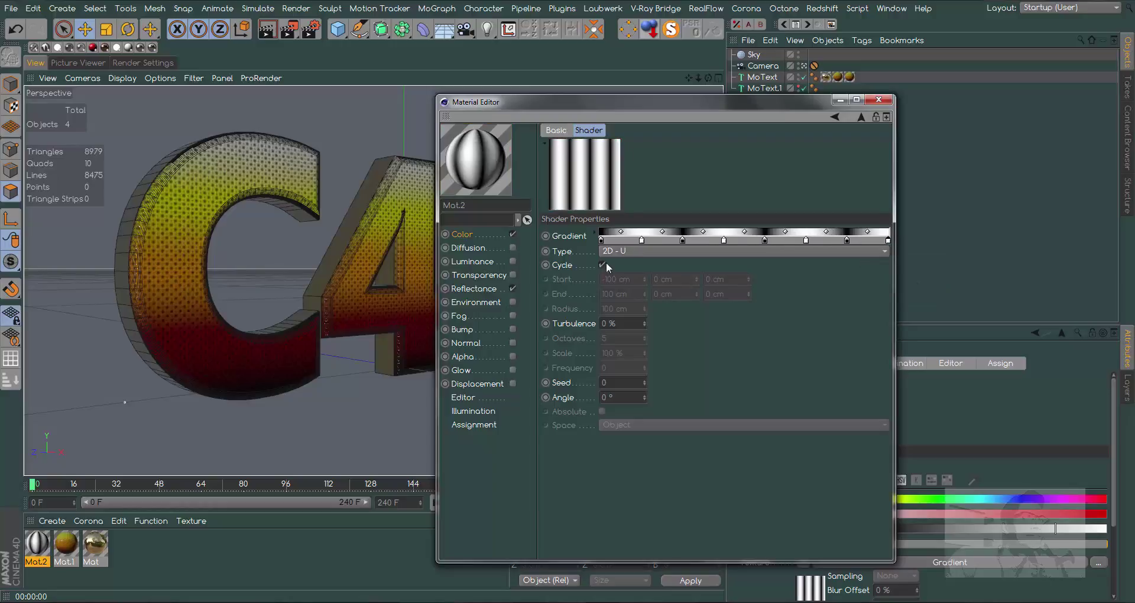
left_click(630, 250)
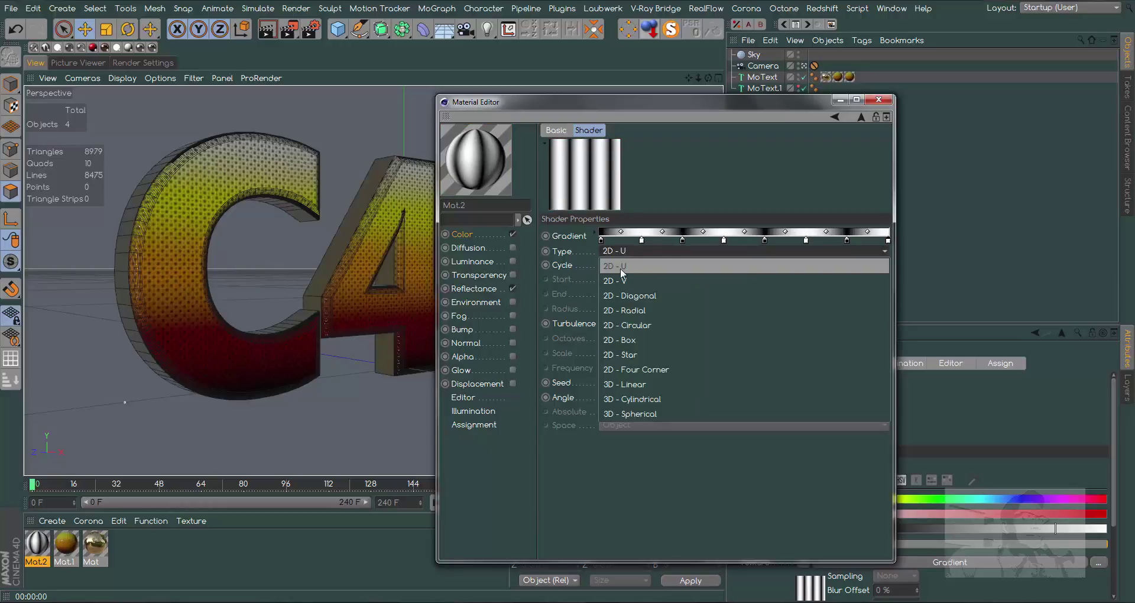
left_click(634, 281)
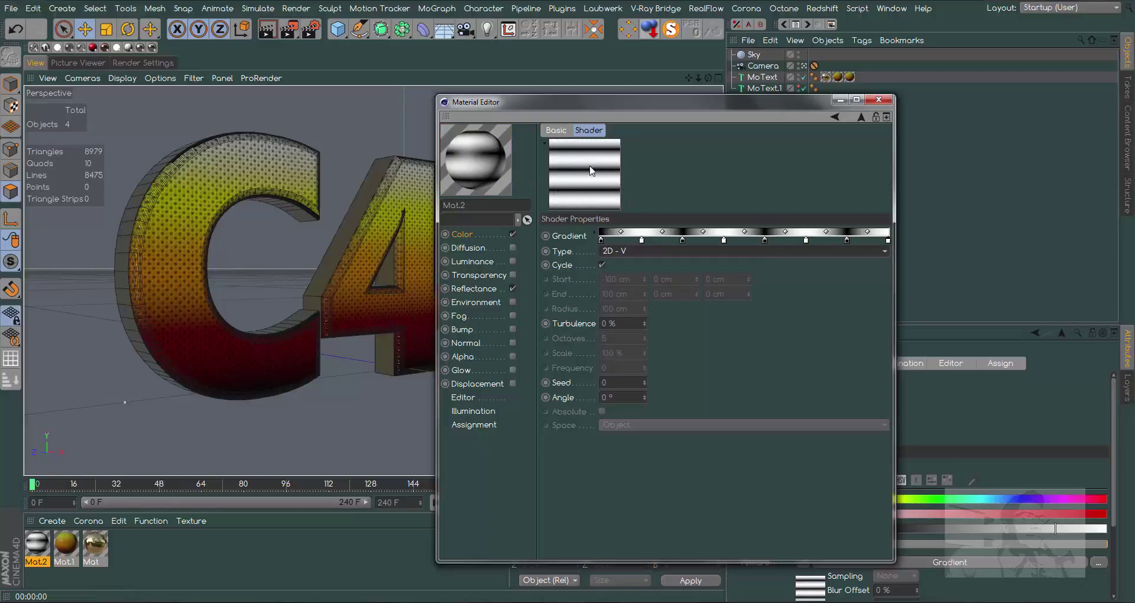
Wrap Mat.2's colour texture in a Layer shader and add a second Gradient layer.
left_click(860, 117)
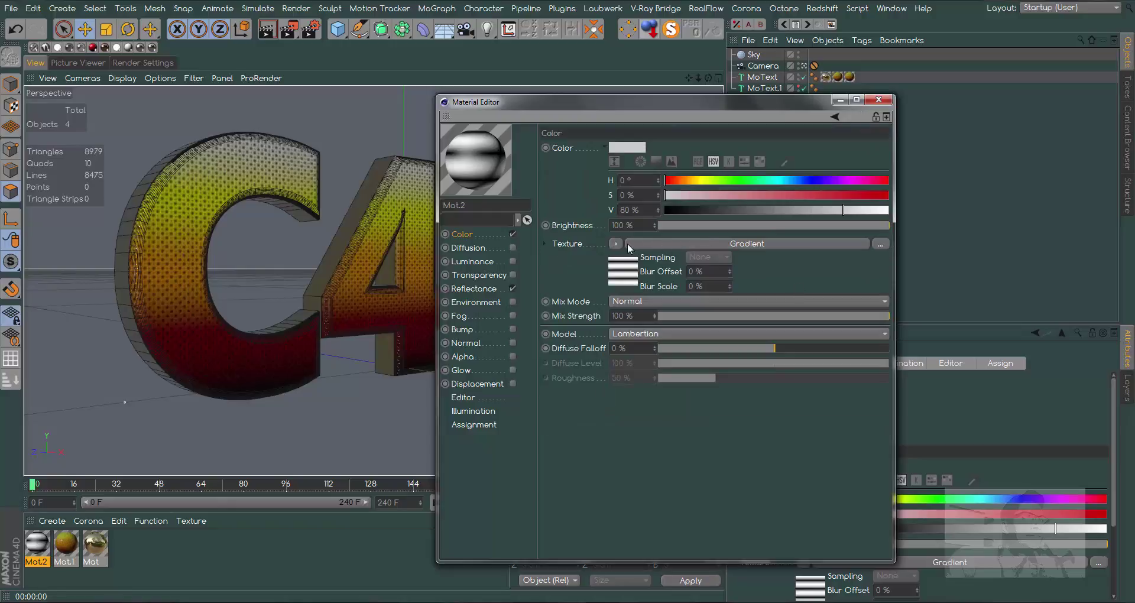
left_click(614, 243)
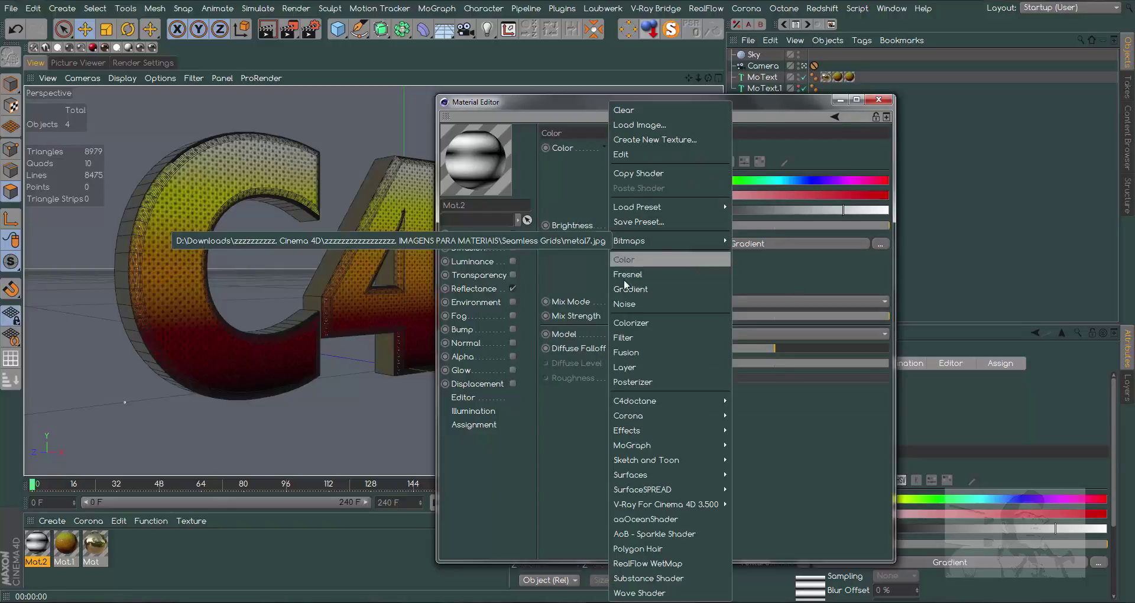
left_click(634, 367)
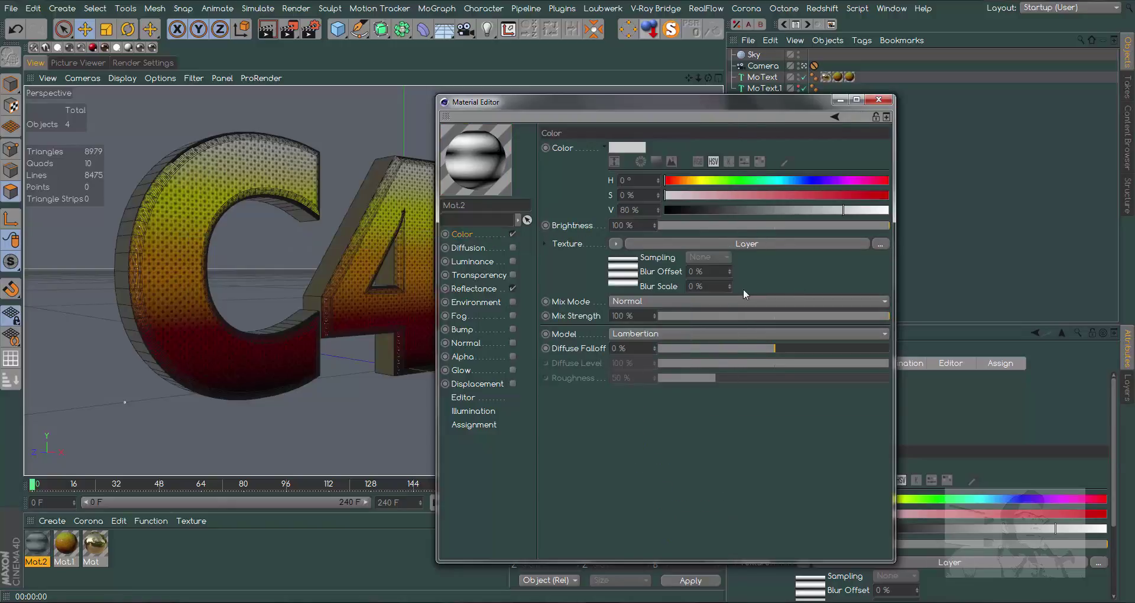
left_click(722, 246)
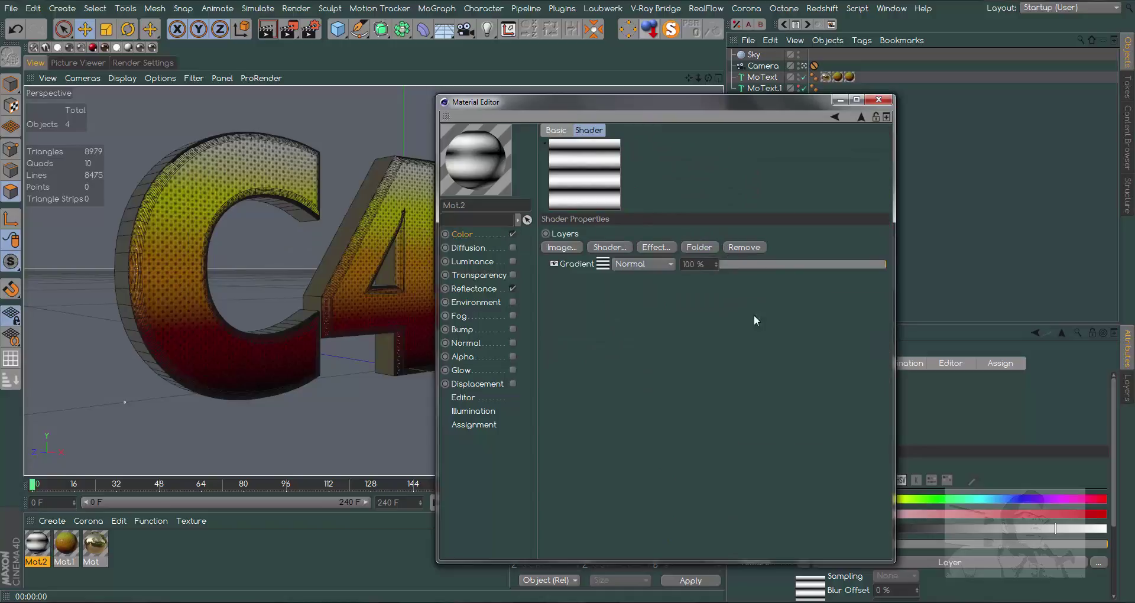
left_click(610, 251)
left_click(665, 270)
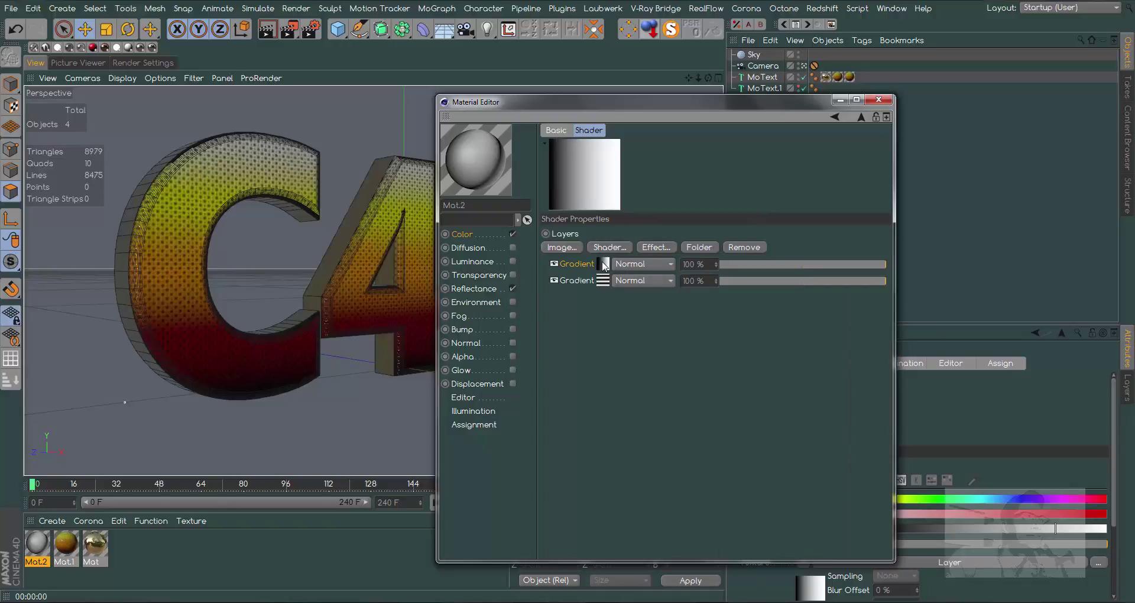
Make the new gradient evenly spaced black-white-black and set its layer mode to Multiply.
left_click(604, 266)
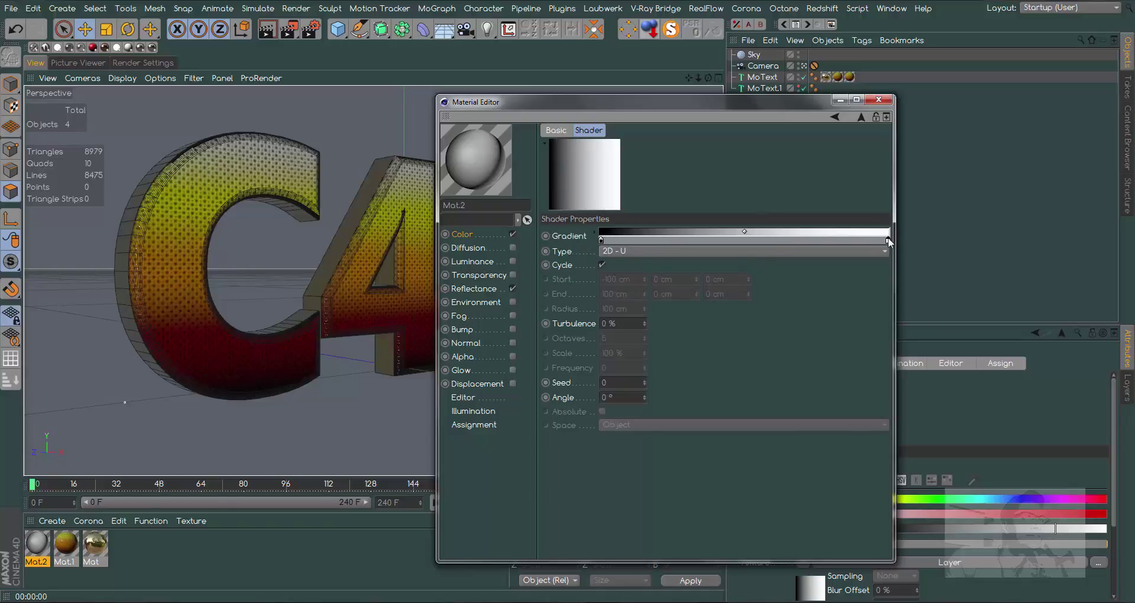
left_click_drag(888, 241, 735, 239)
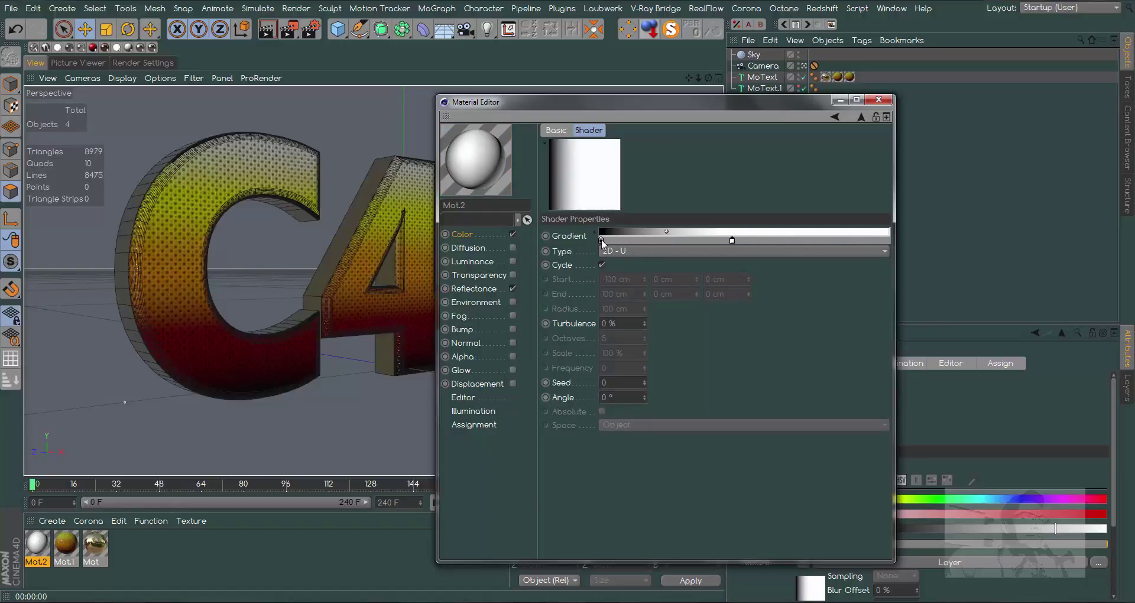
left_click_drag(601, 241, 887, 239, "ctrl")
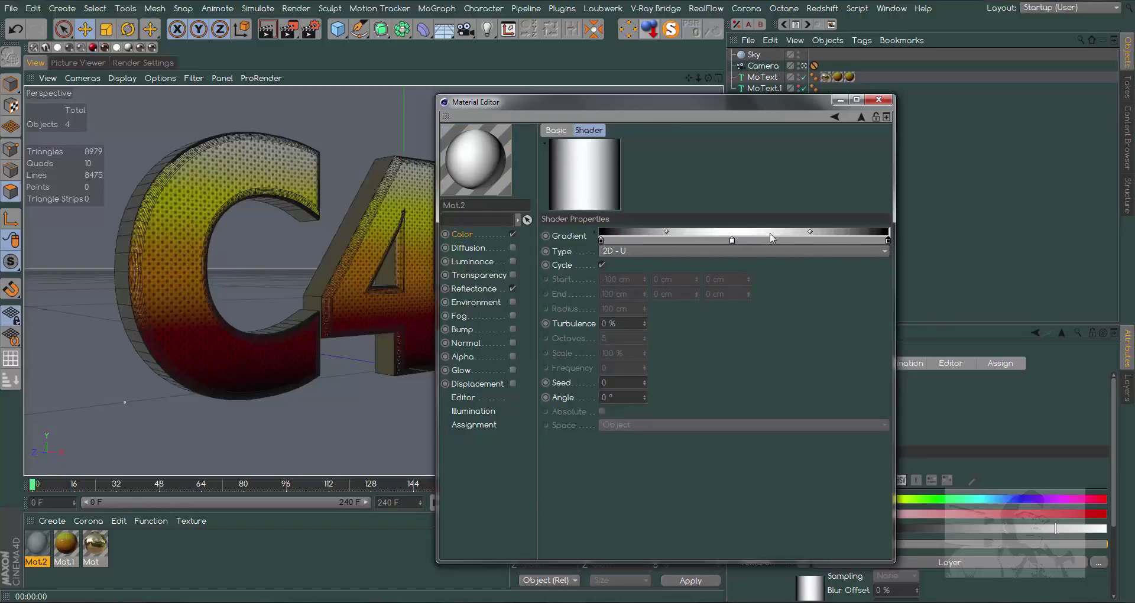
right_click(732, 239)
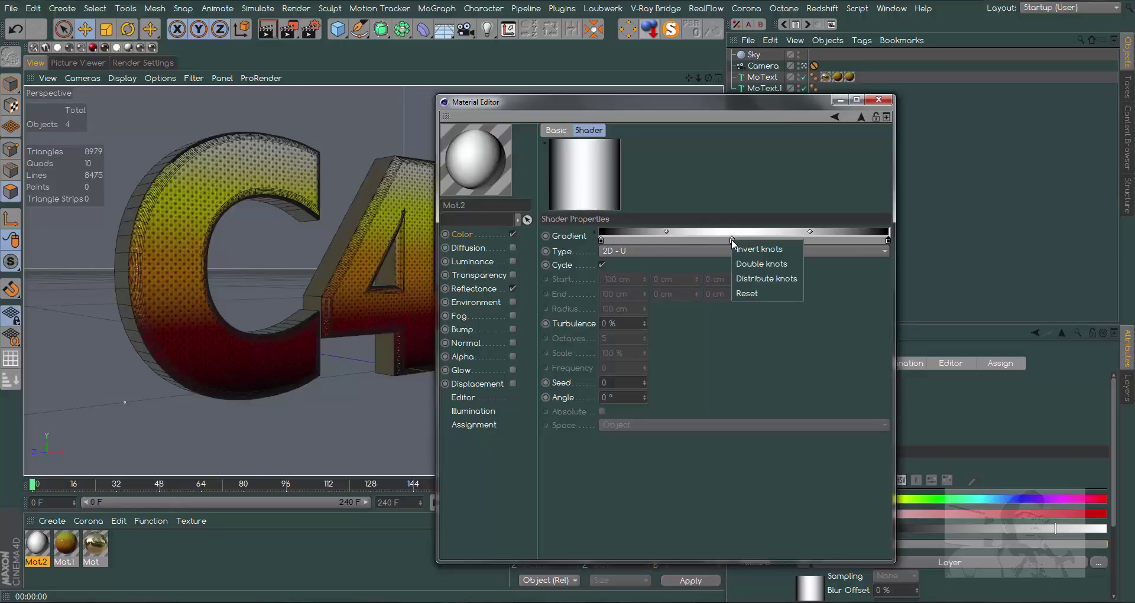
left_click(766, 277)
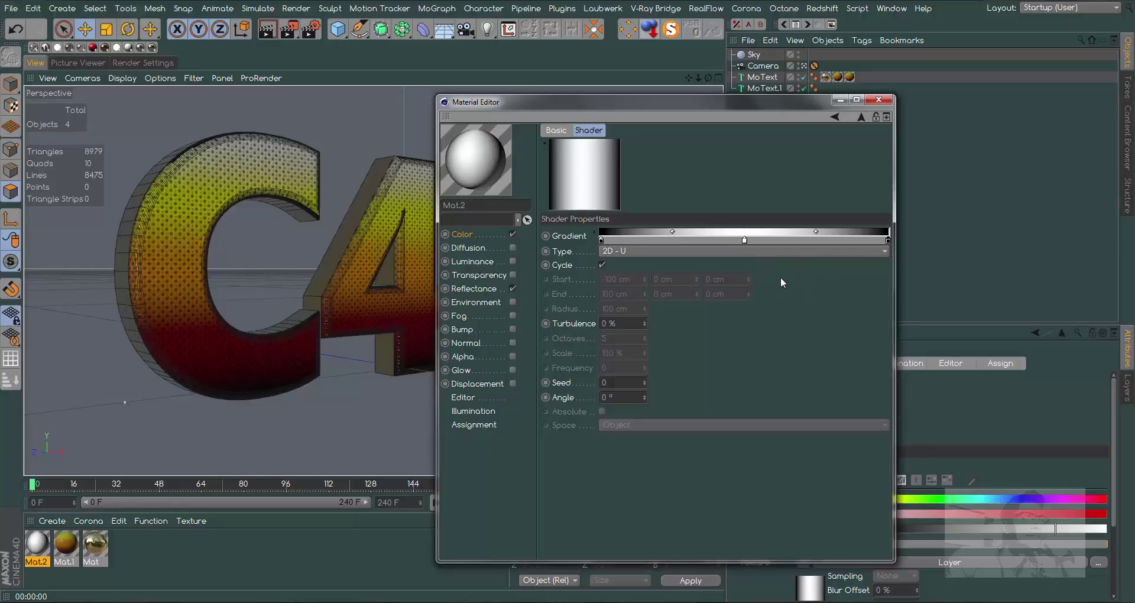
left_click(860, 118)
left_click(654, 267)
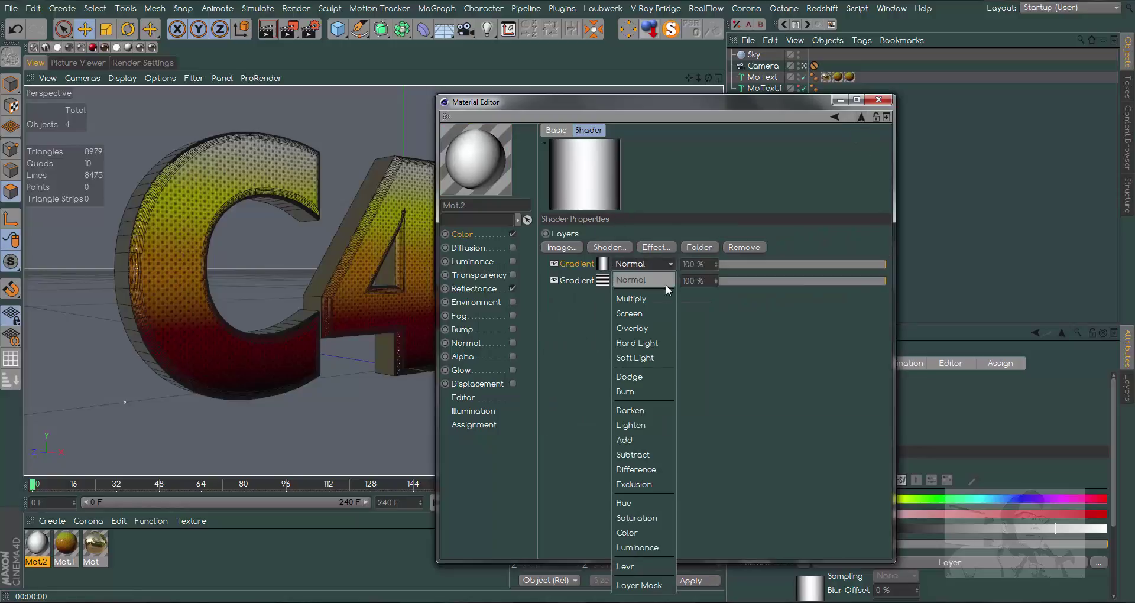
left_click(645, 299)
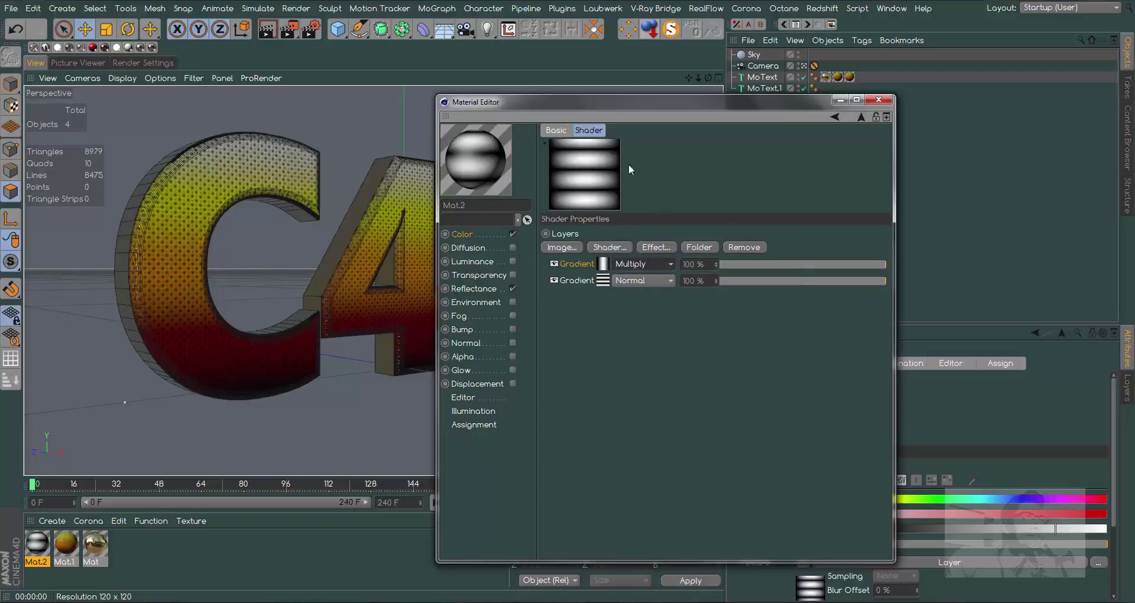
left_click(460, 234)
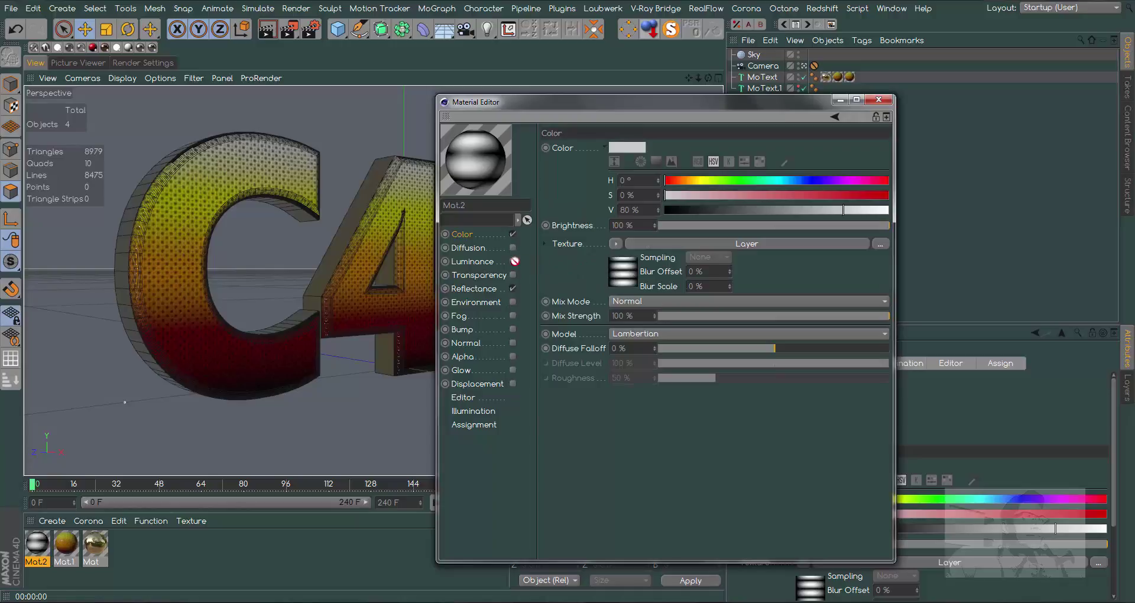
Enable Mat.2's Luminance with a Layer texture, disable Reflectance, and close the editor.
left_click(482, 261)
left_click(611, 244)
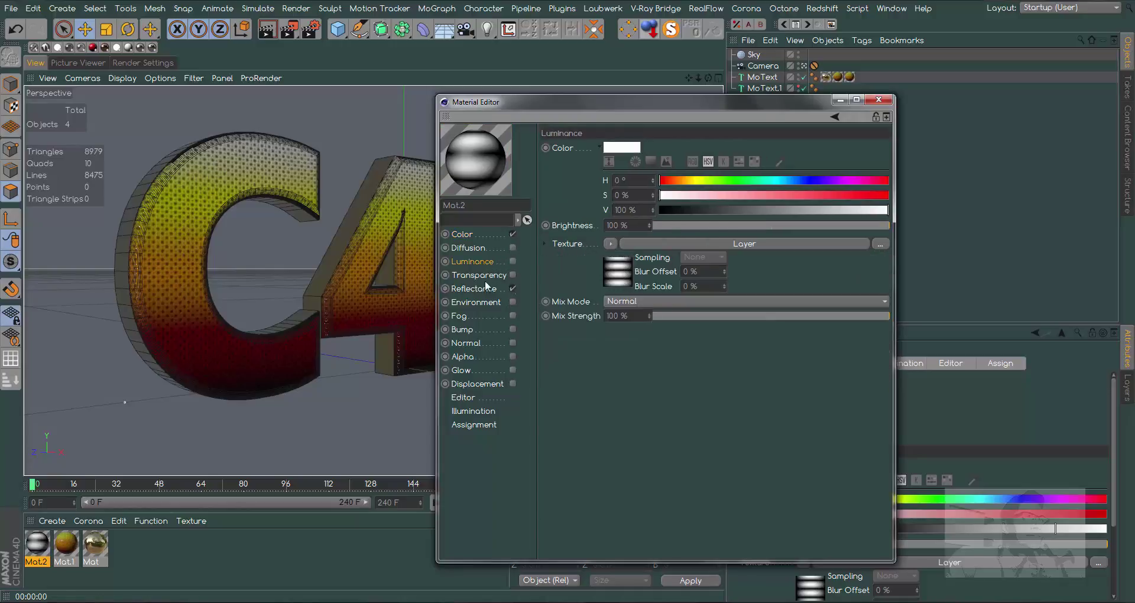
left_click(513, 261)
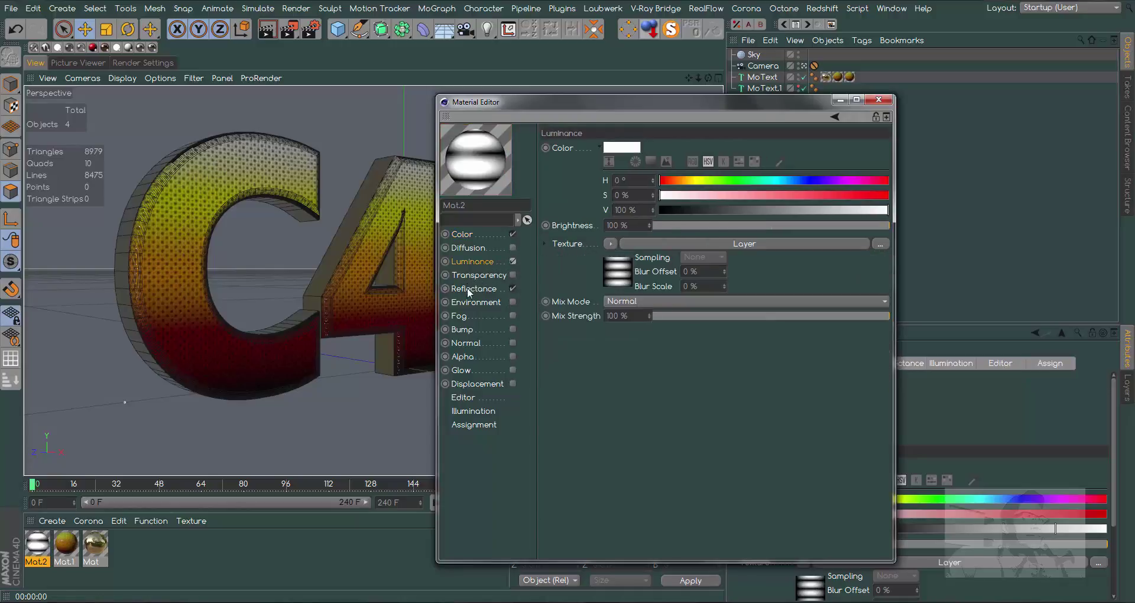
left_click(512, 288)
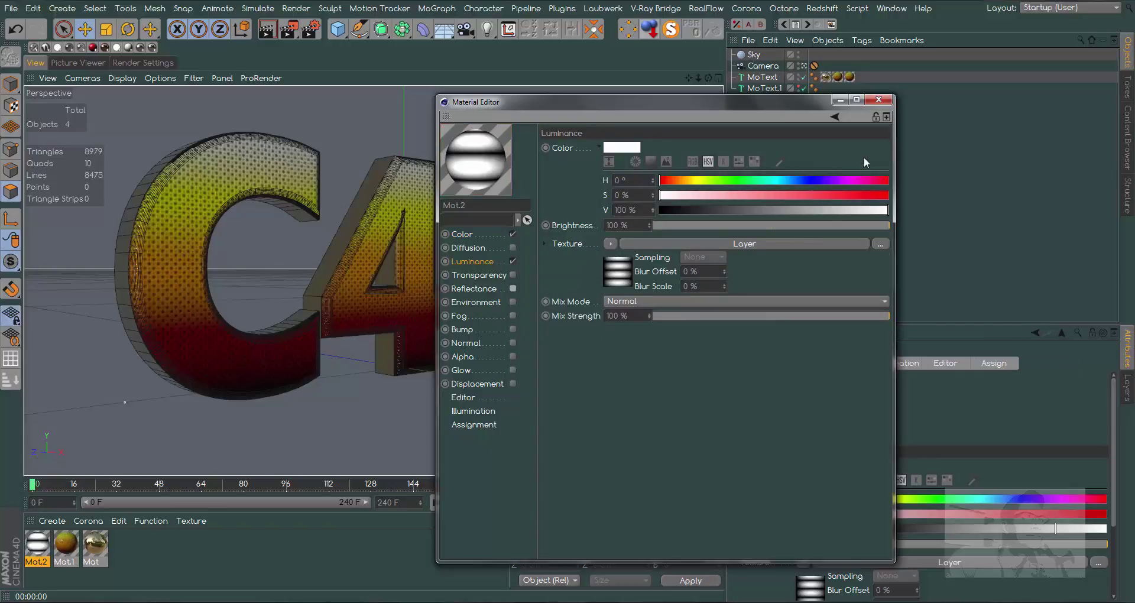
left_click(881, 100)
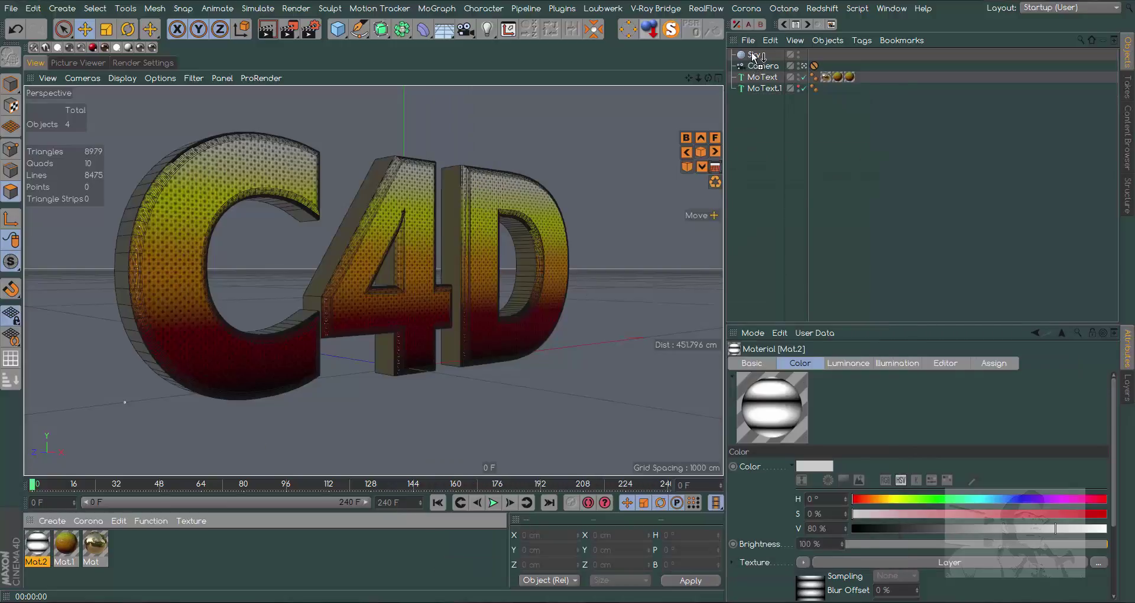
Apply Mat.2 to the Sky, add a Compositing tag with Seen by Camera off, and render.
left_click_drag(754, 58, 754, 56)
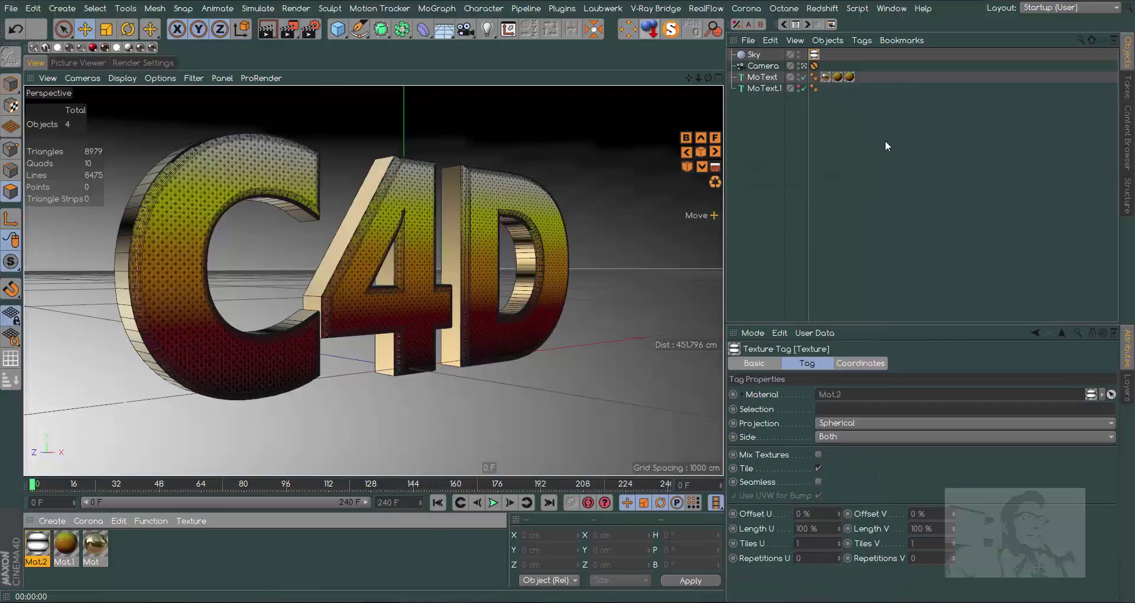
right_click(755, 59)
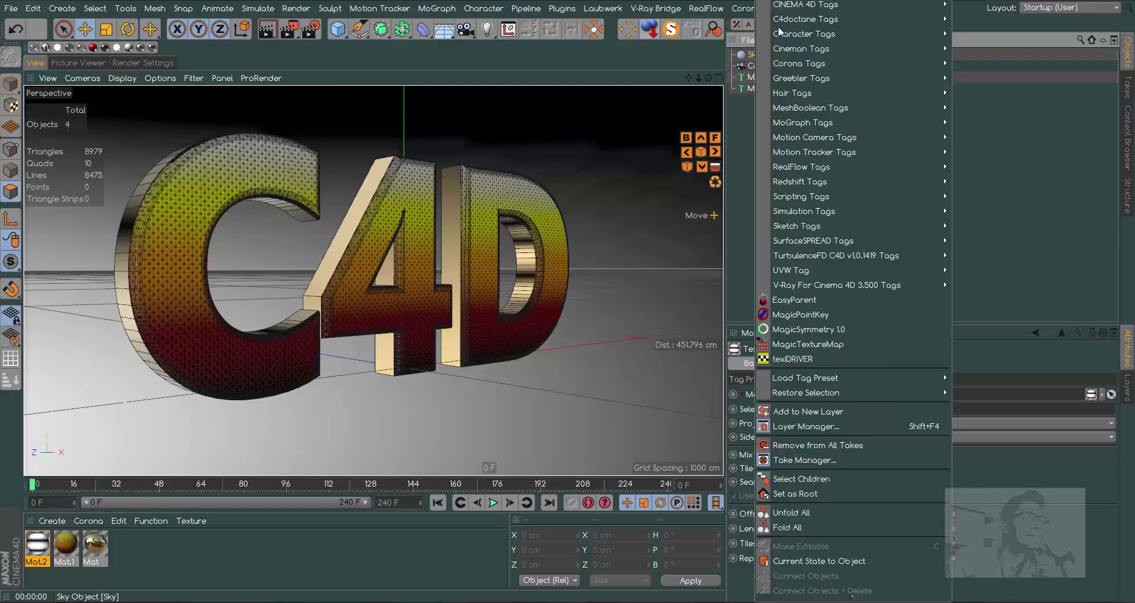
mouse_move(805, 5)
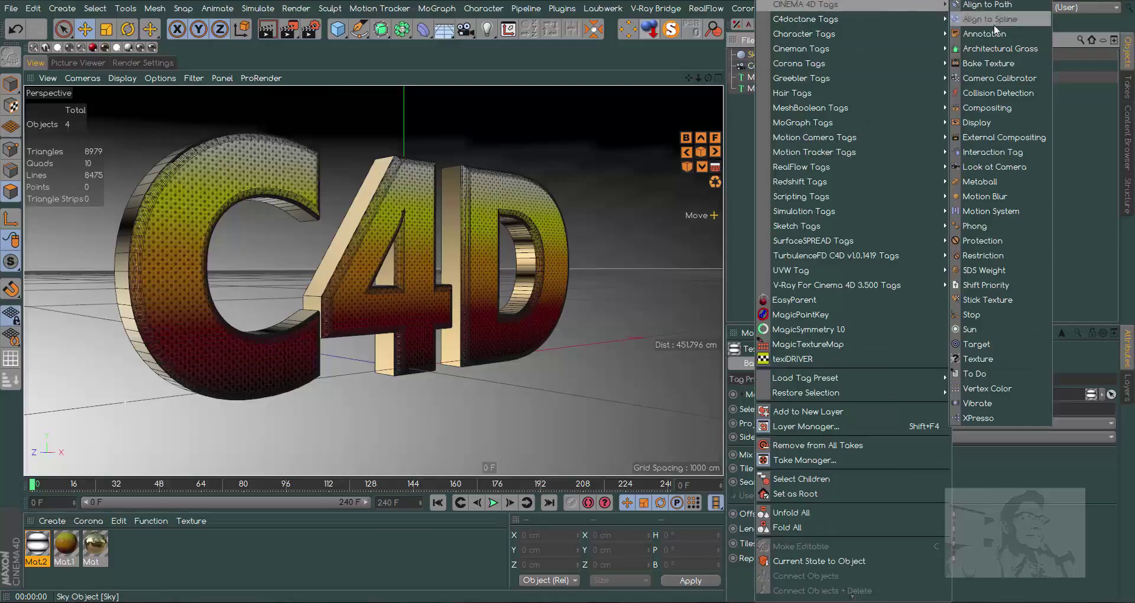
left_click(992, 108)
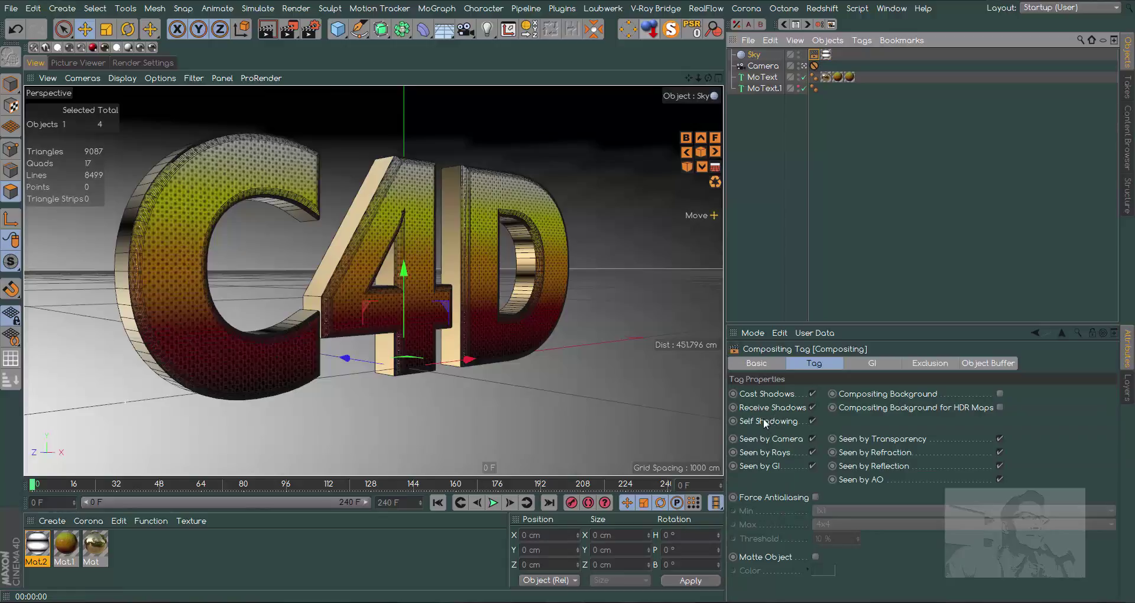
left_click(812, 439)
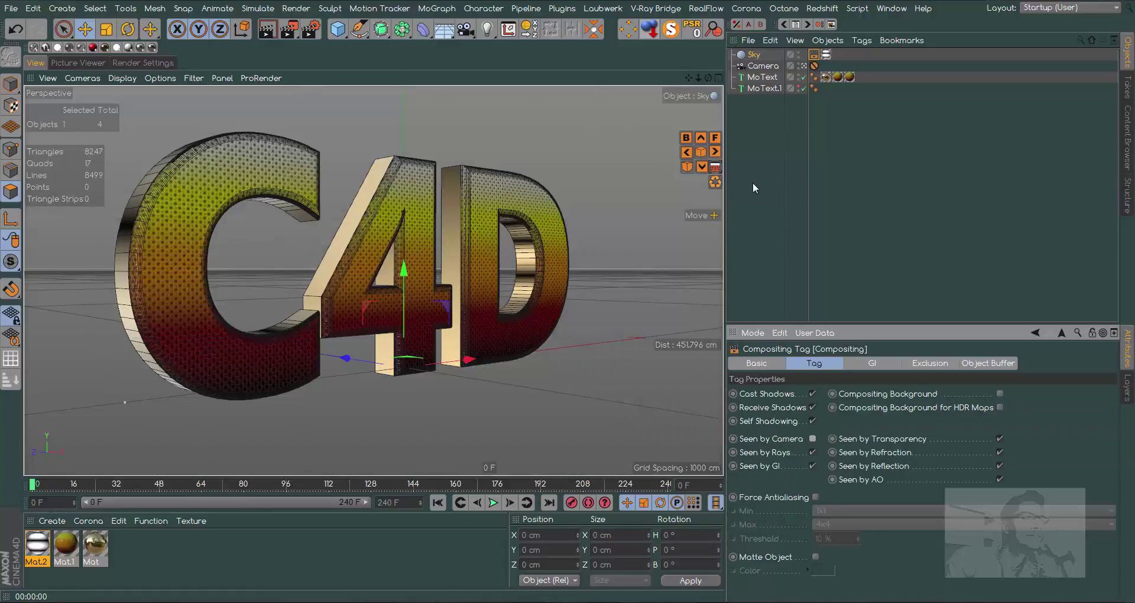
left_click(267, 28)
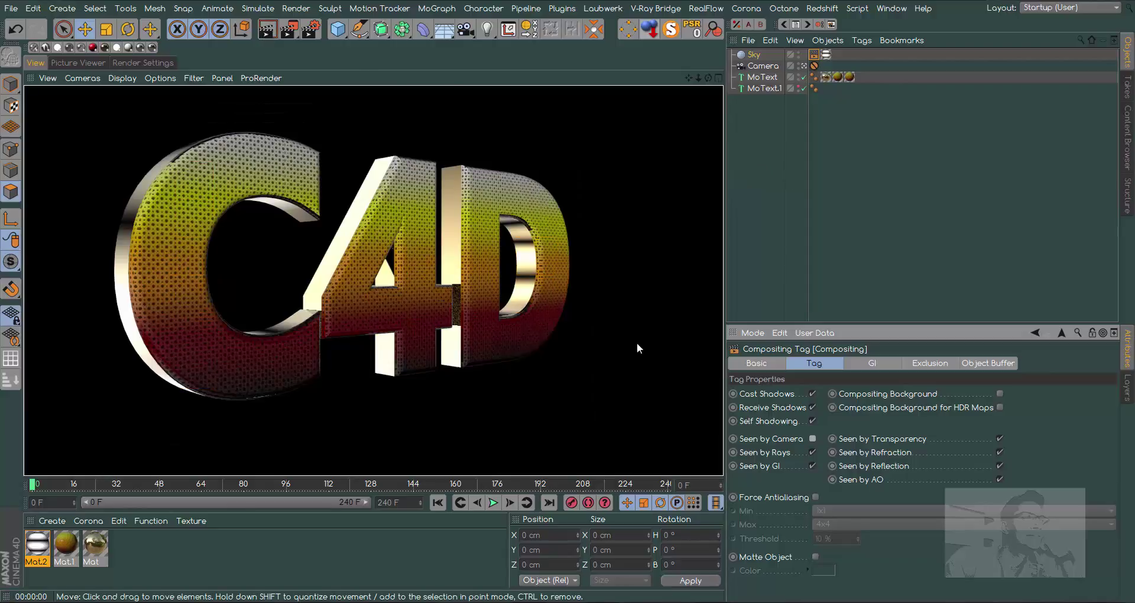
Add Ambient Occlusion and Global Illumination effects in the render settings.
left_click(152, 63)
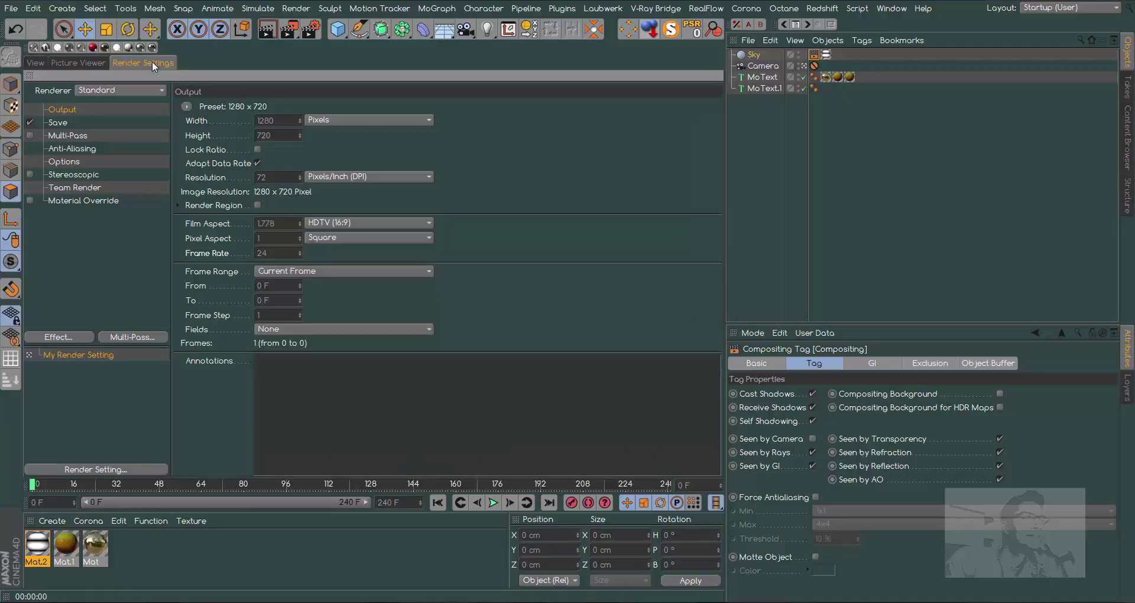
left_click(59, 336)
left_click(155, 224)
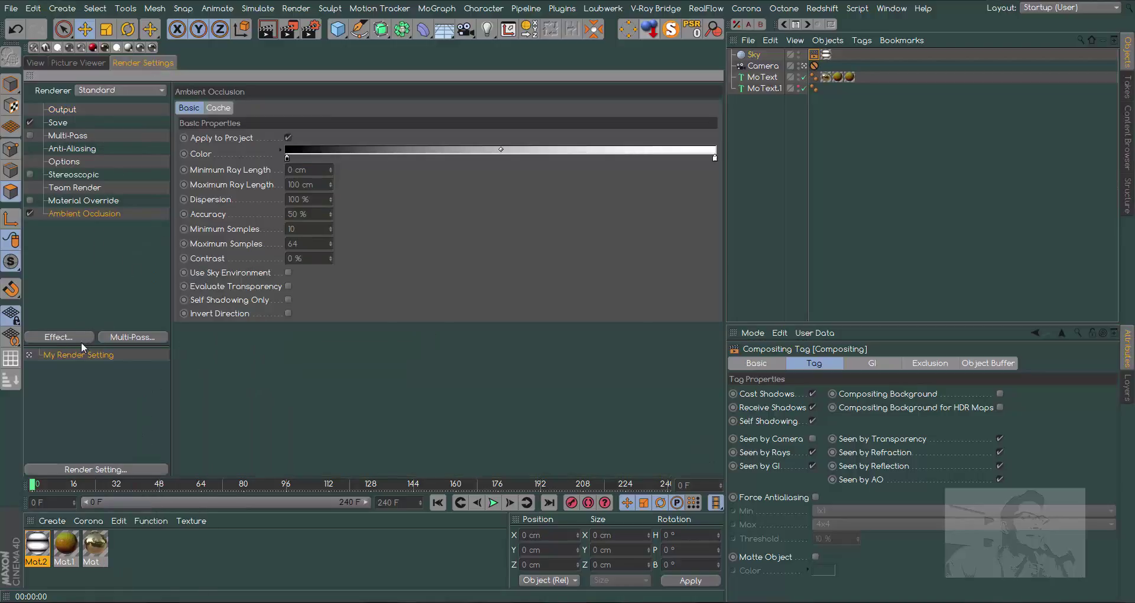
left_click(81, 341)
left_click(149, 325)
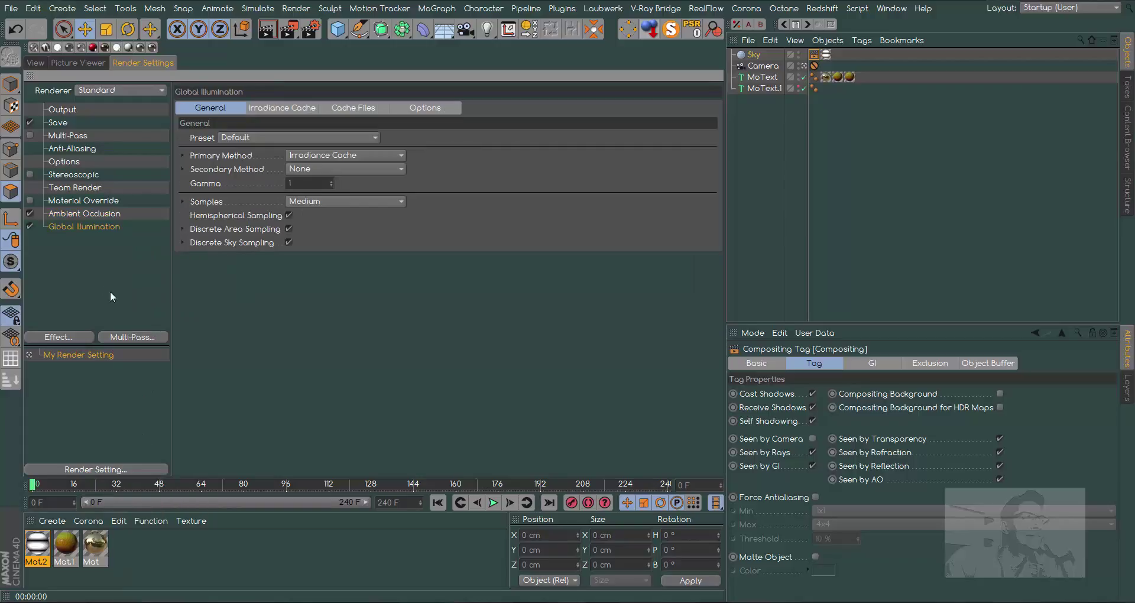
Set GI record density to Preview, secondary method Light Mapping, and AO Evaluate Transparency on.
left_click(295, 110)
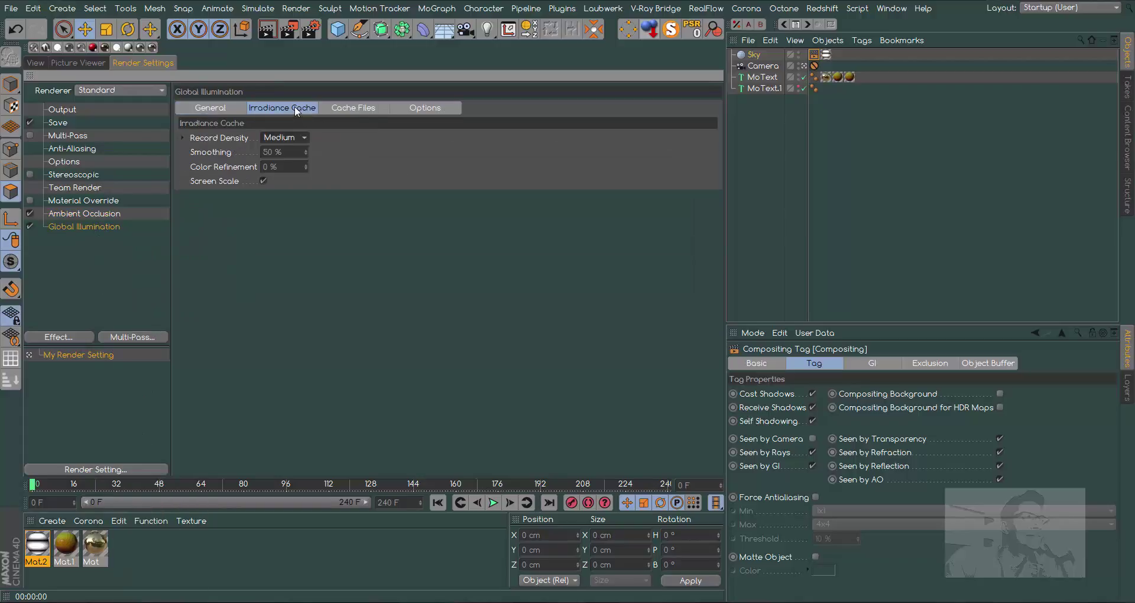
left_click(282, 139)
left_click(286, 167)
left_click(215, 108)
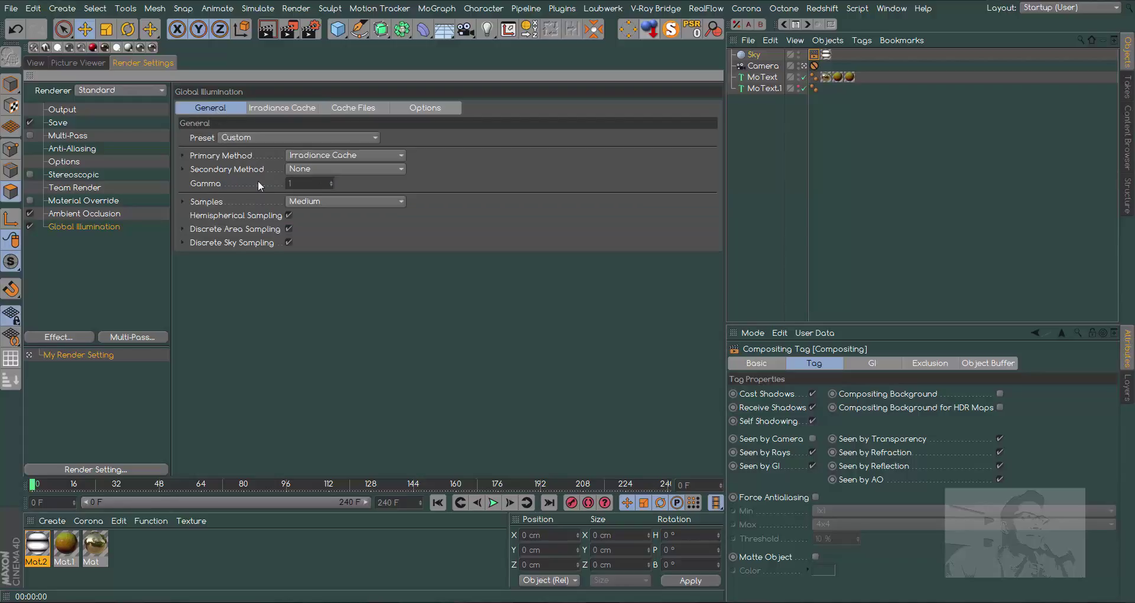
left_click(324, 168)
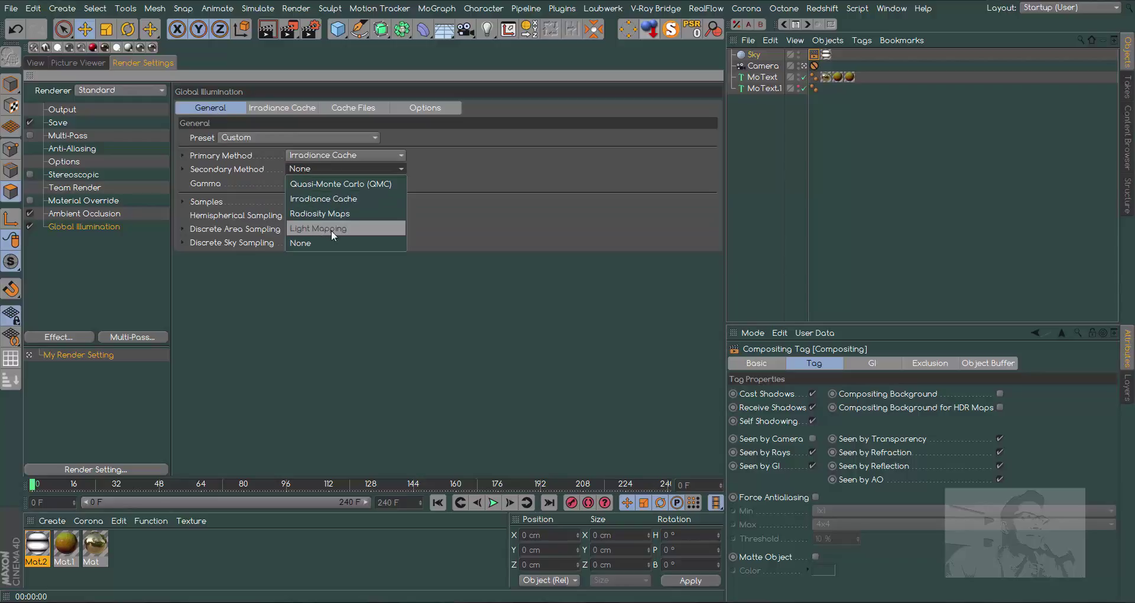
left_click(334, 231)
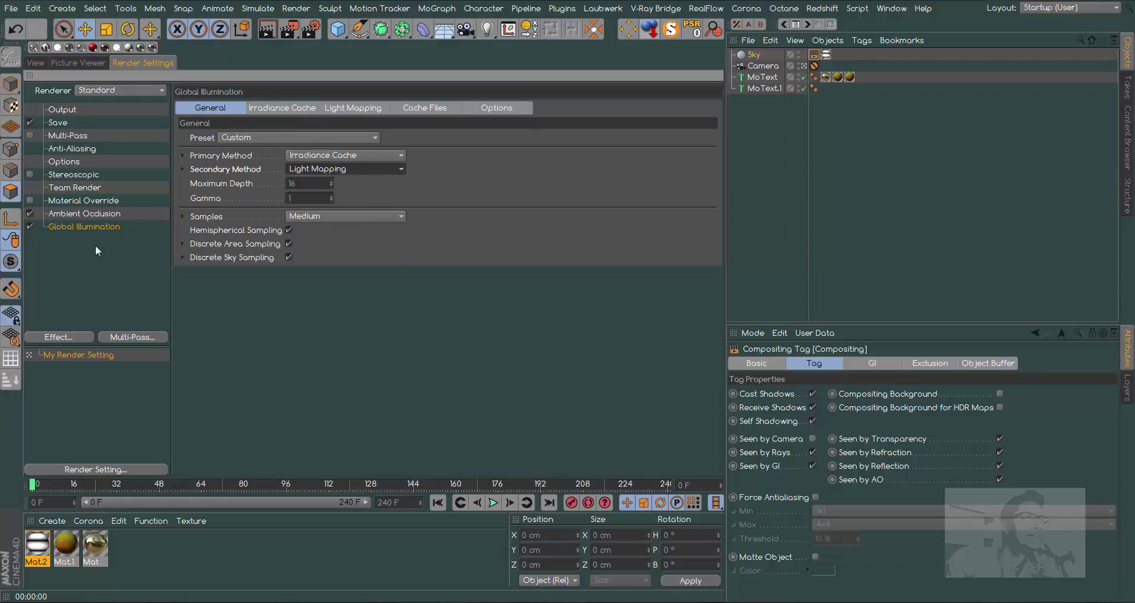
left_click(114, 215)
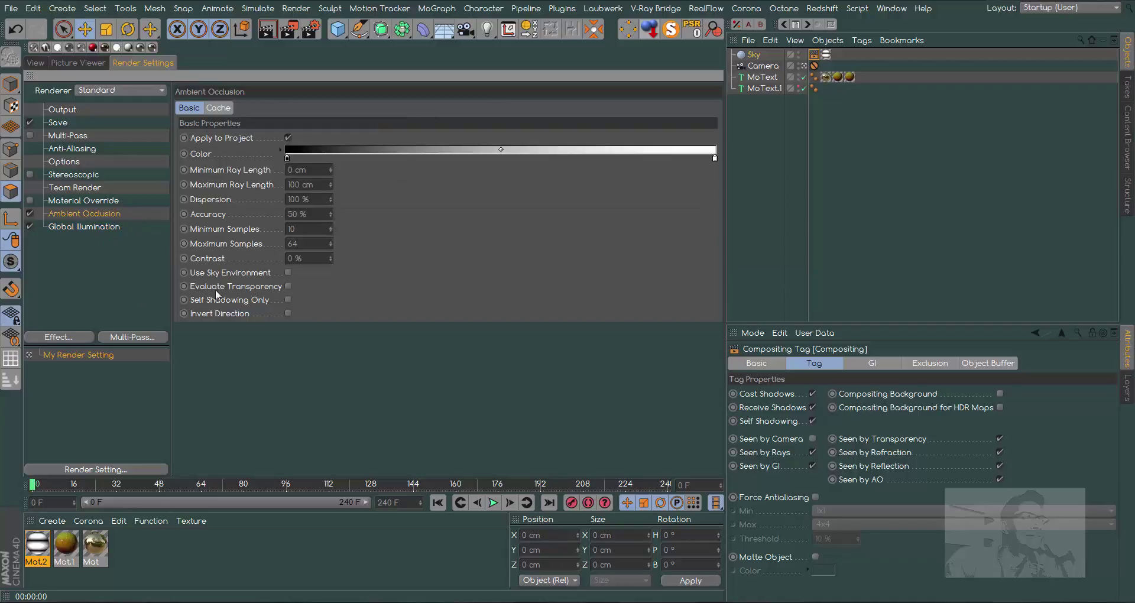
left_click(288, 286)
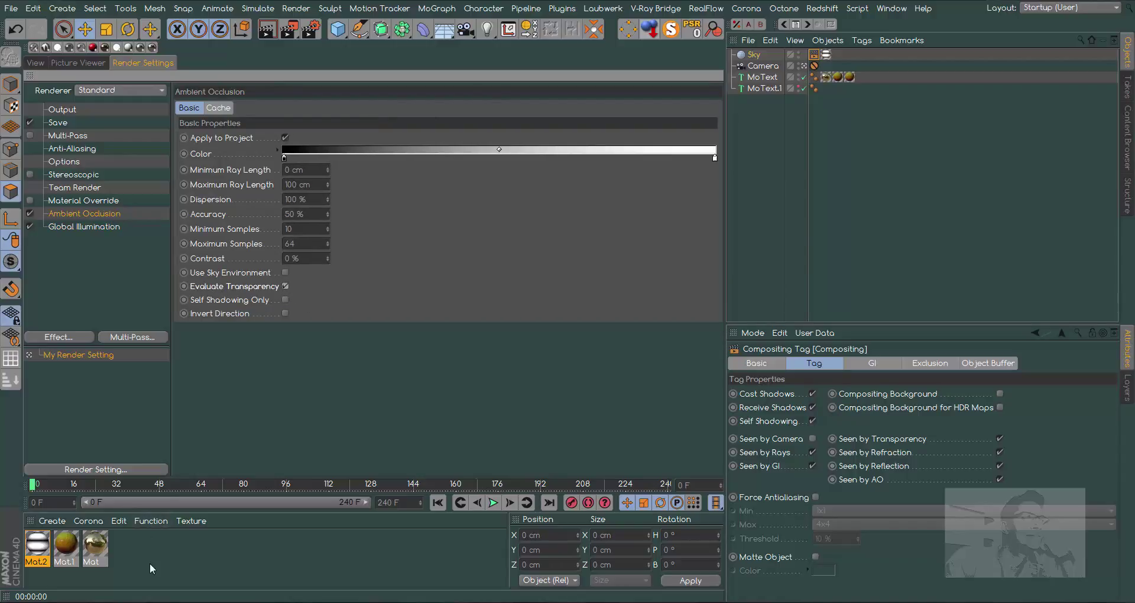
left_click(36, 62)
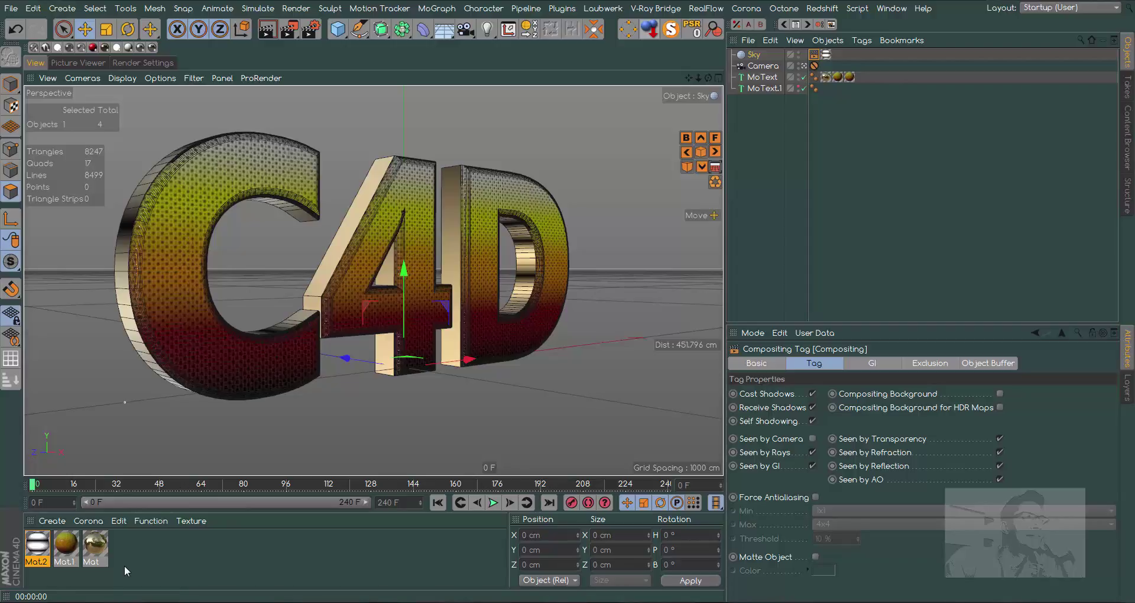
Create Mat.3 with Color off, Glass-preset additive transparency (1.517), and no default specular layer.
double_click(122, 548)
double_click(42, 542)
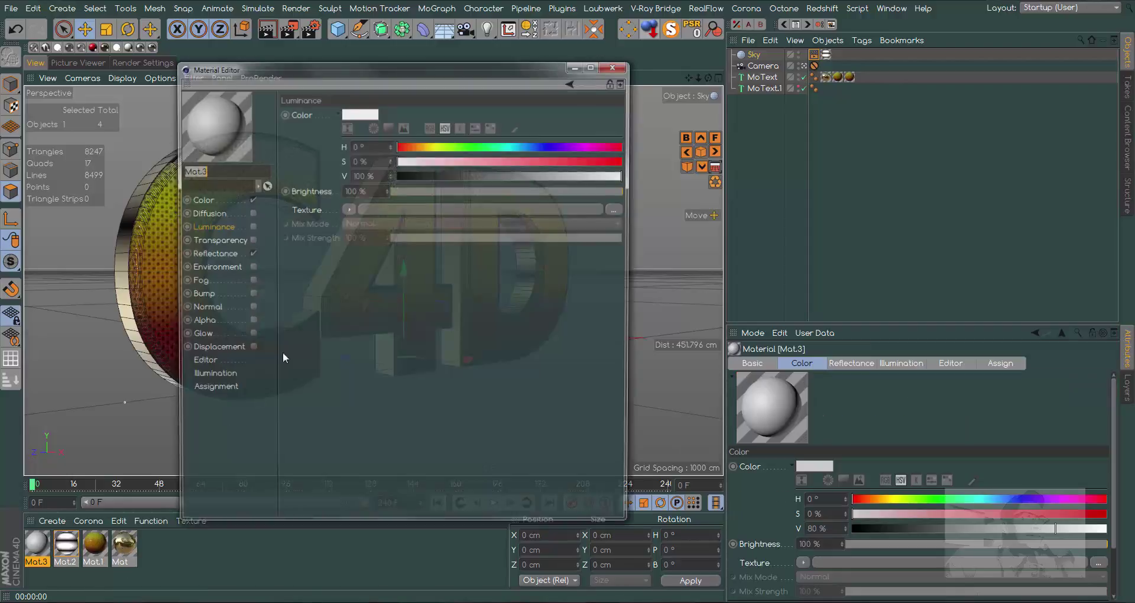
left_click(250, 199)
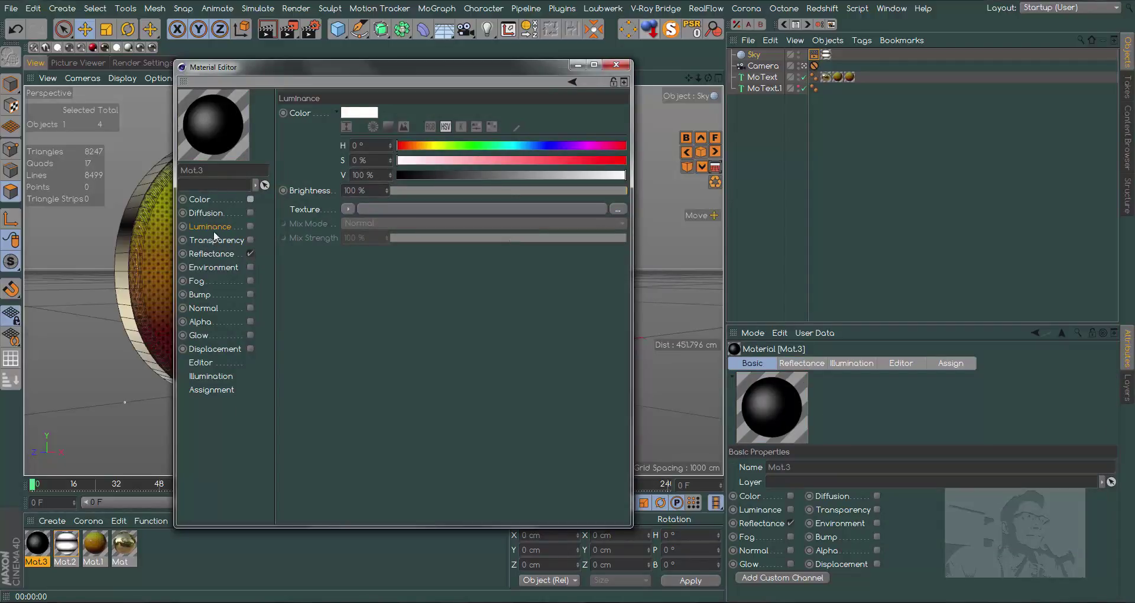
left_click(250, 240)
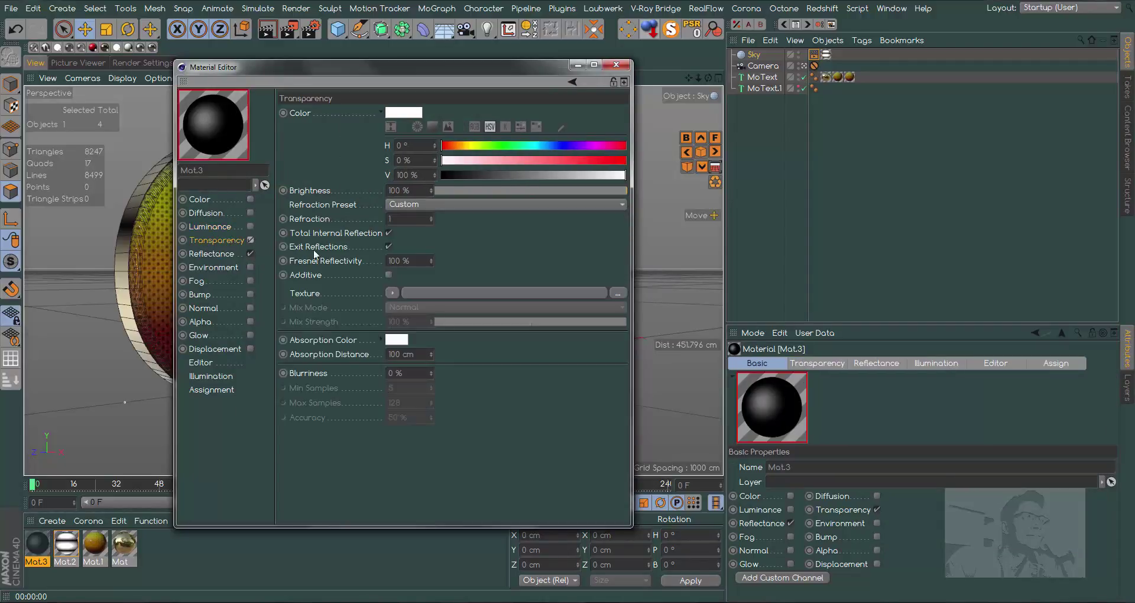
left_click(421, 205)
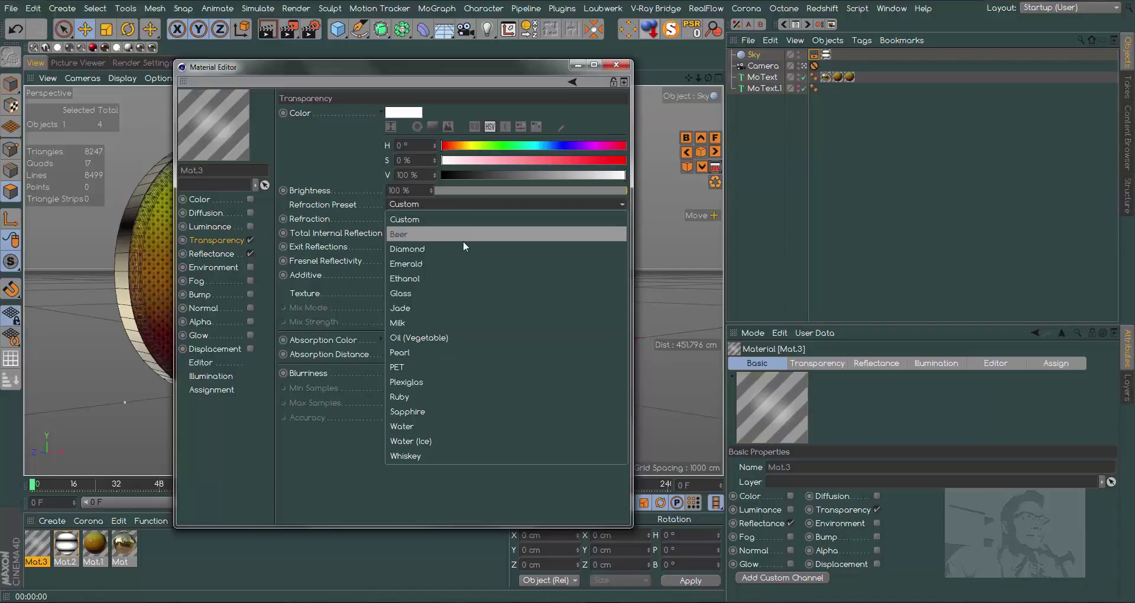
left_click(412, 293)
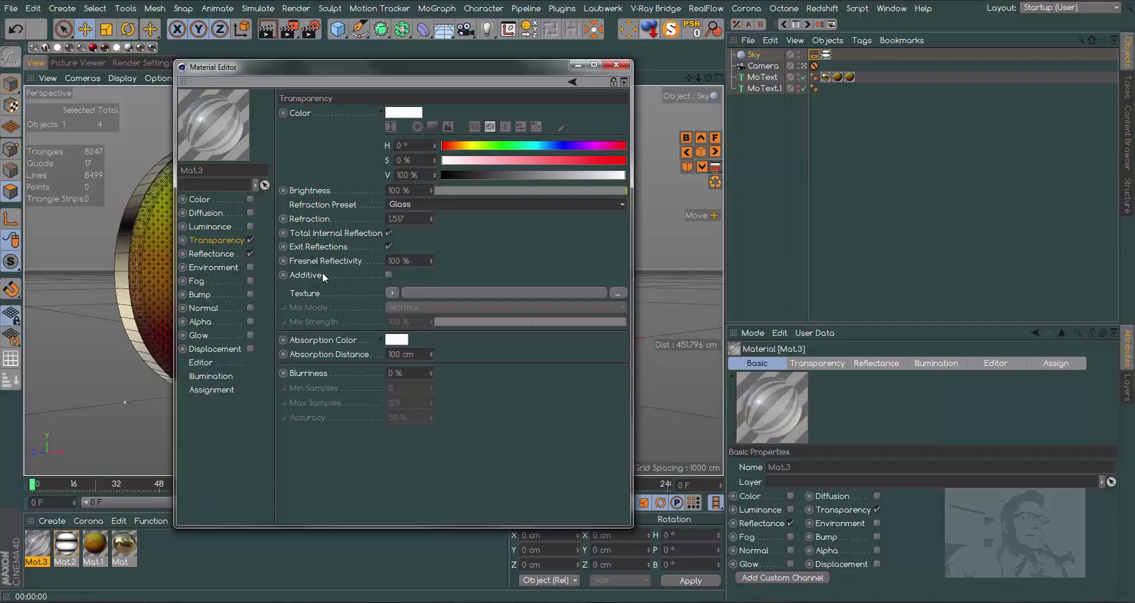
left_click(388, 275)
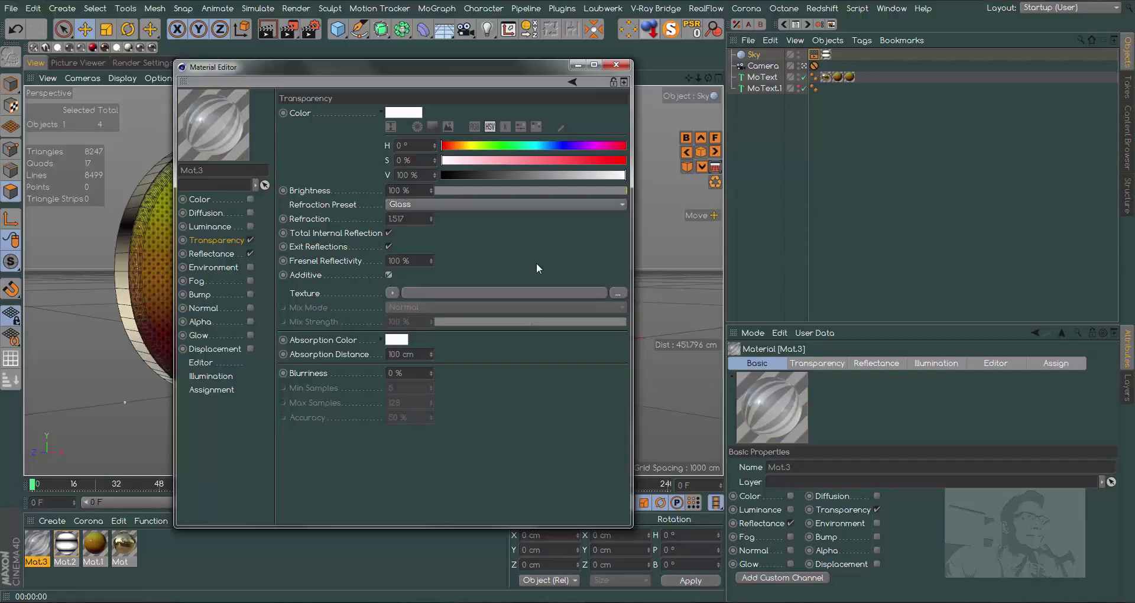
left_click(211, 254)
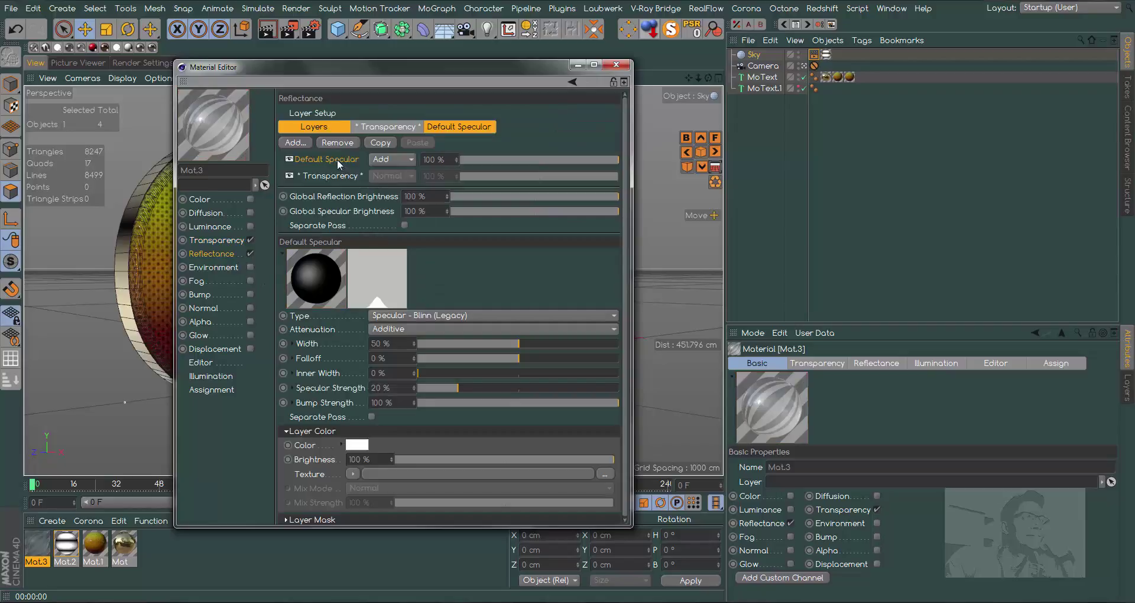
key("Delete")
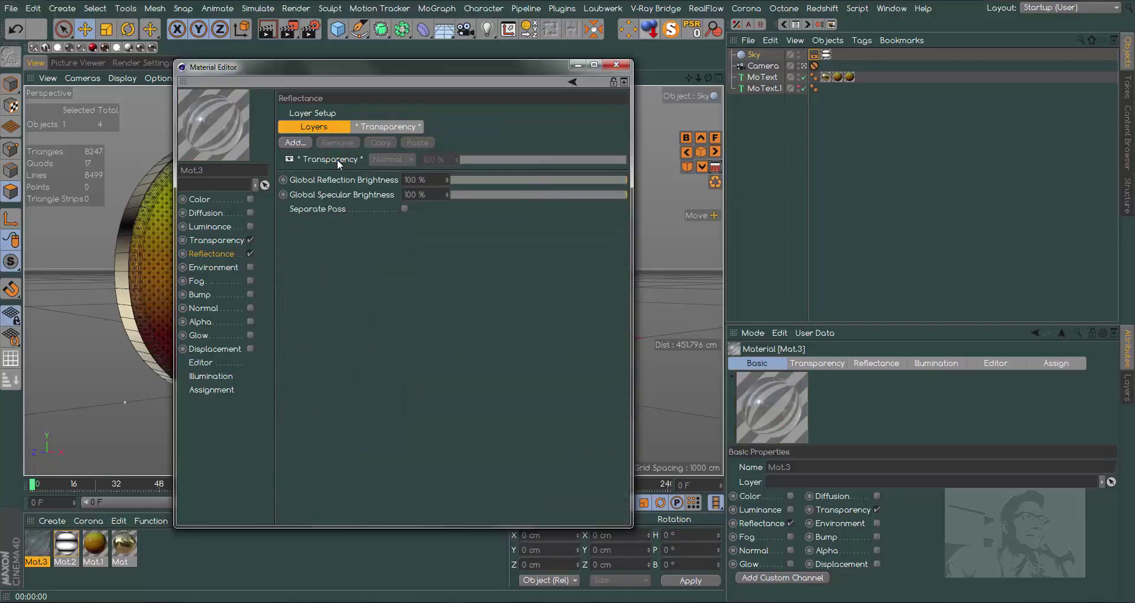
Apply the glass Mat.3 to MoText.1 and make MoText.1 visible in the viewport.
left_click(612, 65)
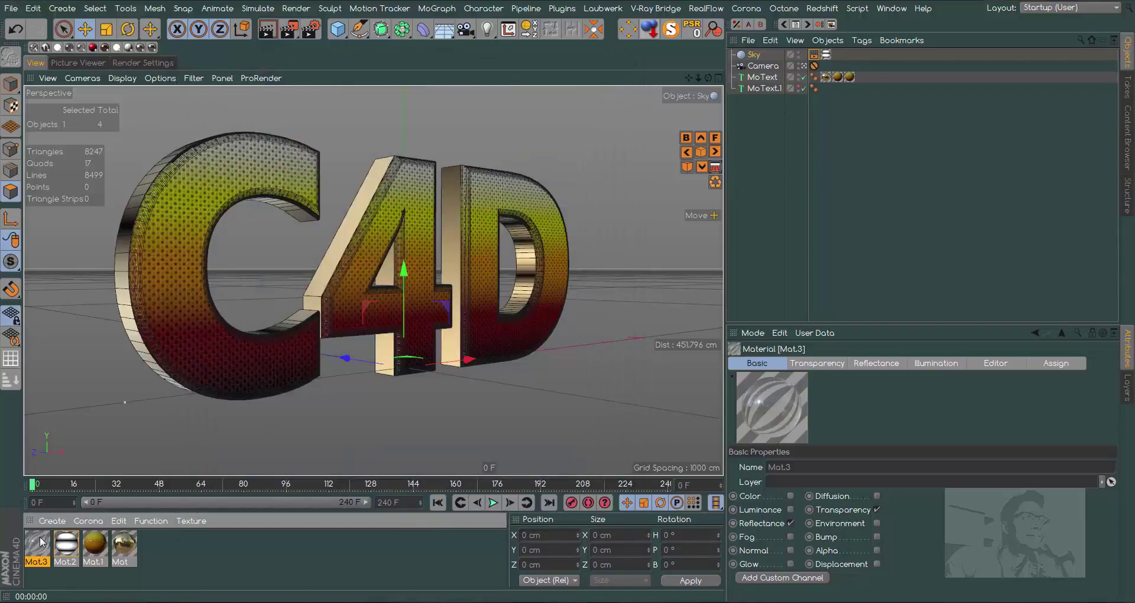
left_click_drag(42, 544, 776, 95)
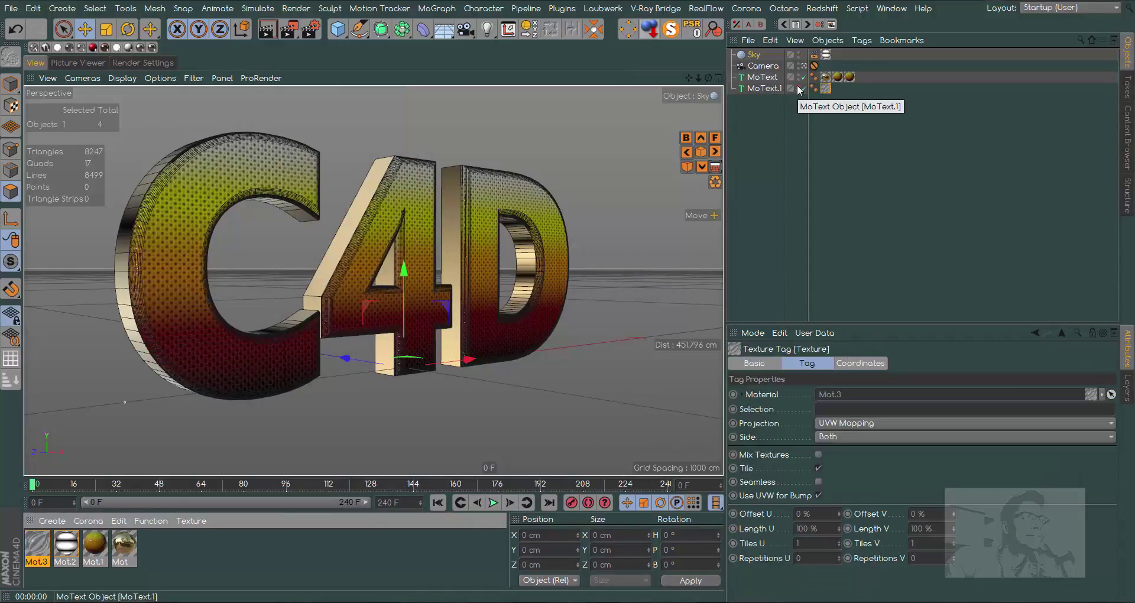
left_click(799, 86)
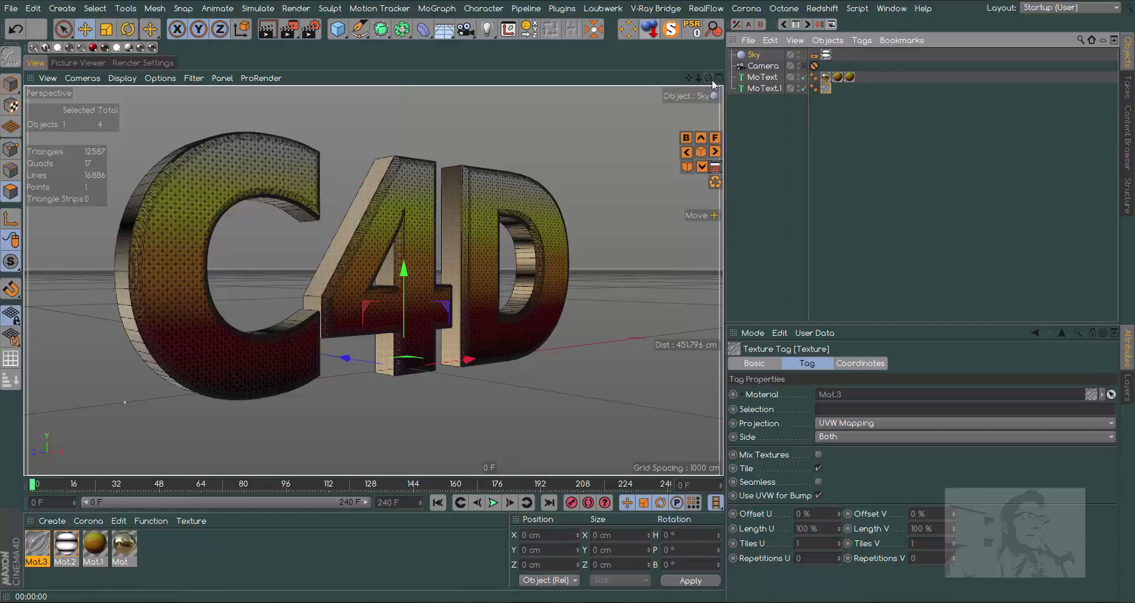
left_click_drag(381, 278, 520, 282, "alt")
Select MoText.1 and adjust its caps fillet radius value.
left_click(763, 66)
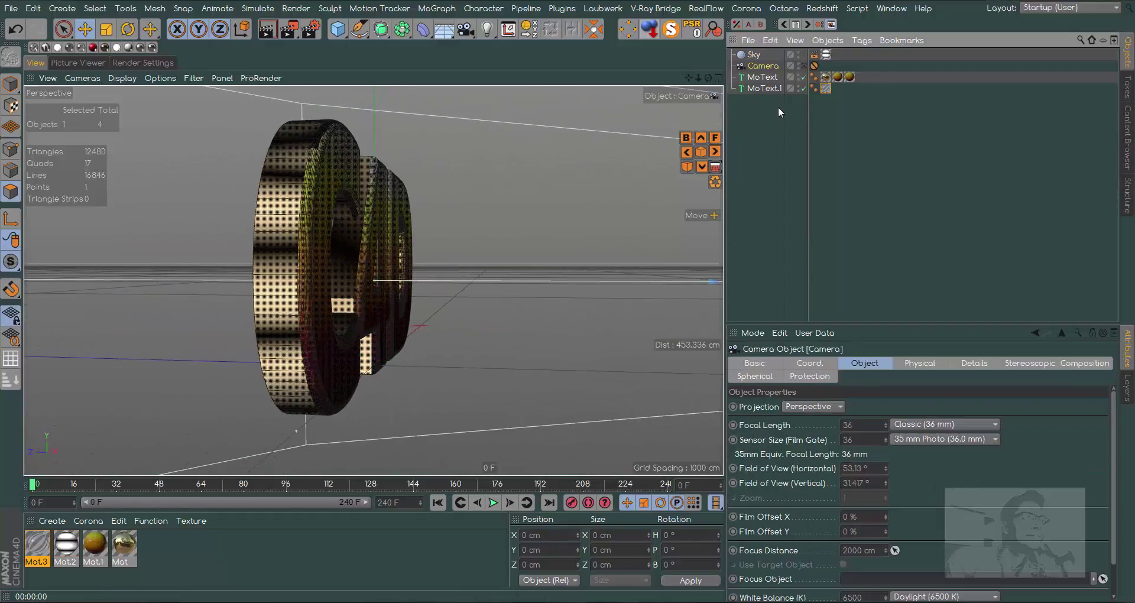
left_click(774, 90)
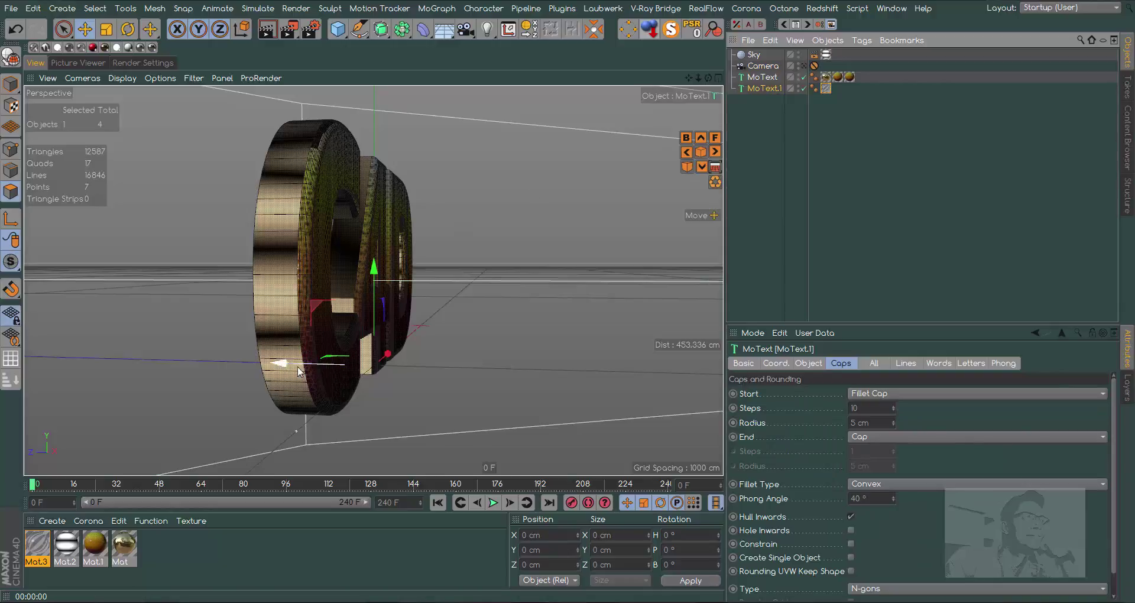
left_click_drag(278, 364, 282, 366)
key("ctrl+z")
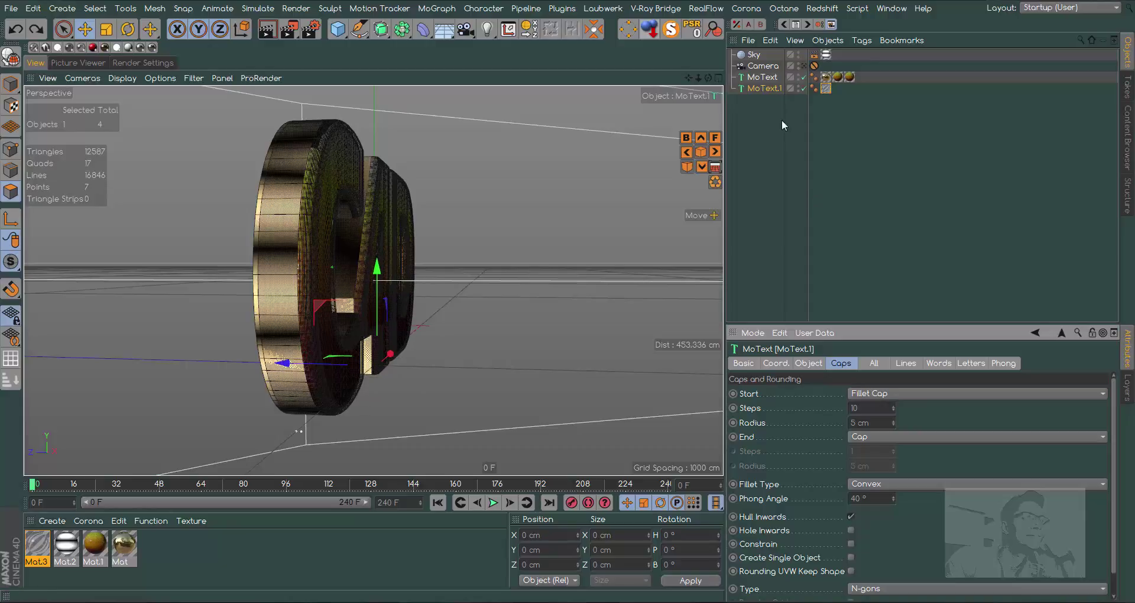
left_click(775, 94)
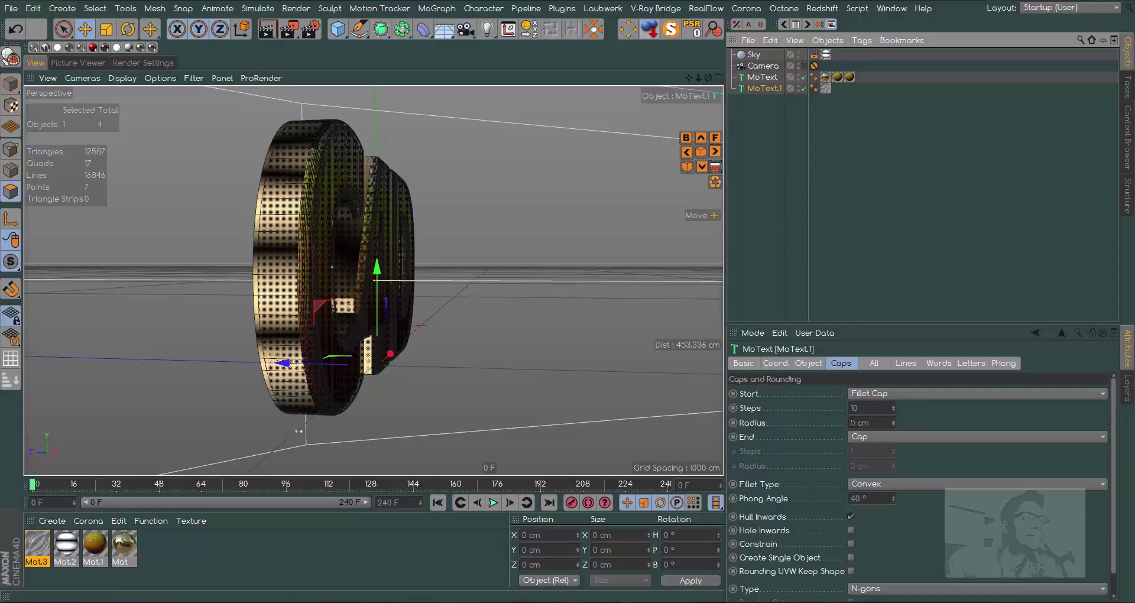
left_click(858, 422)
type(",")
key("BackSpace")
type(".2")
Set MoText.1's extrusion depth to 2 cm.
left_click(958, 236)
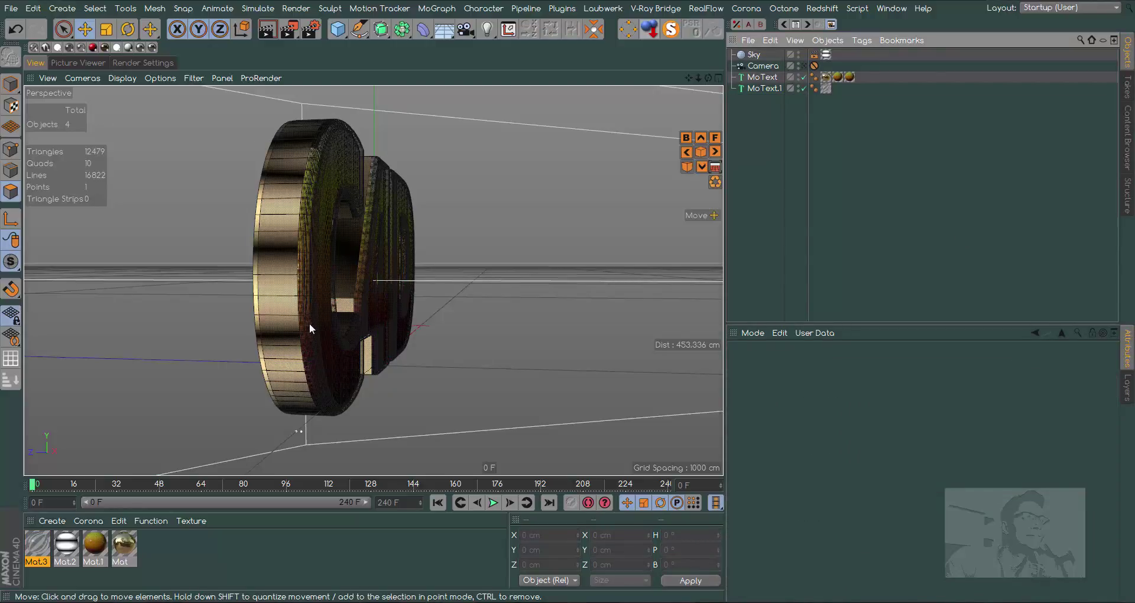
left_click(769, 88)
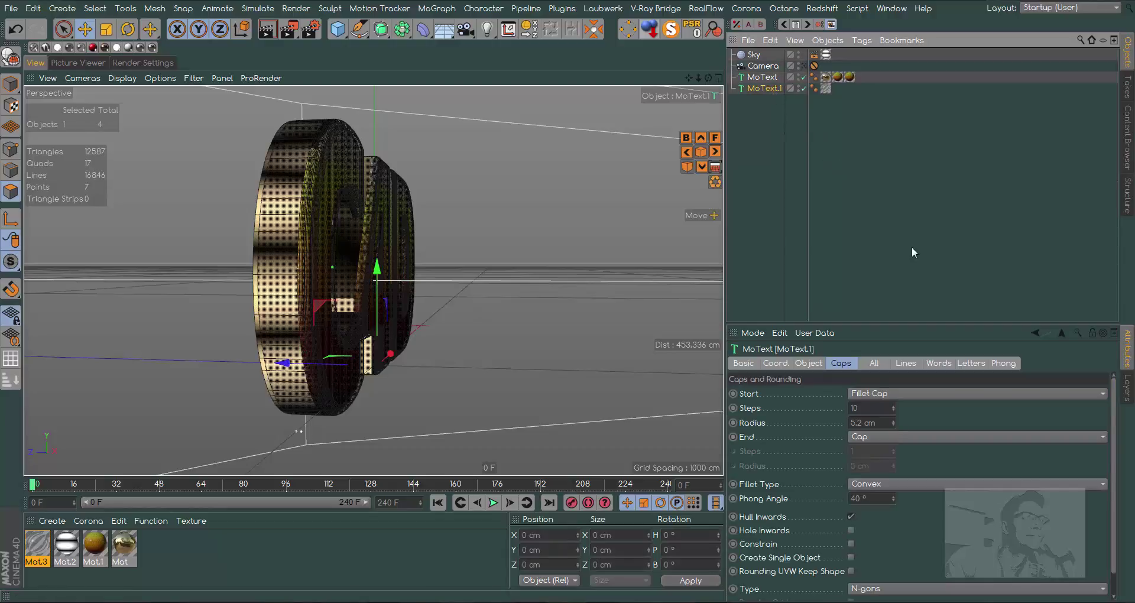
left_click(820, 364)
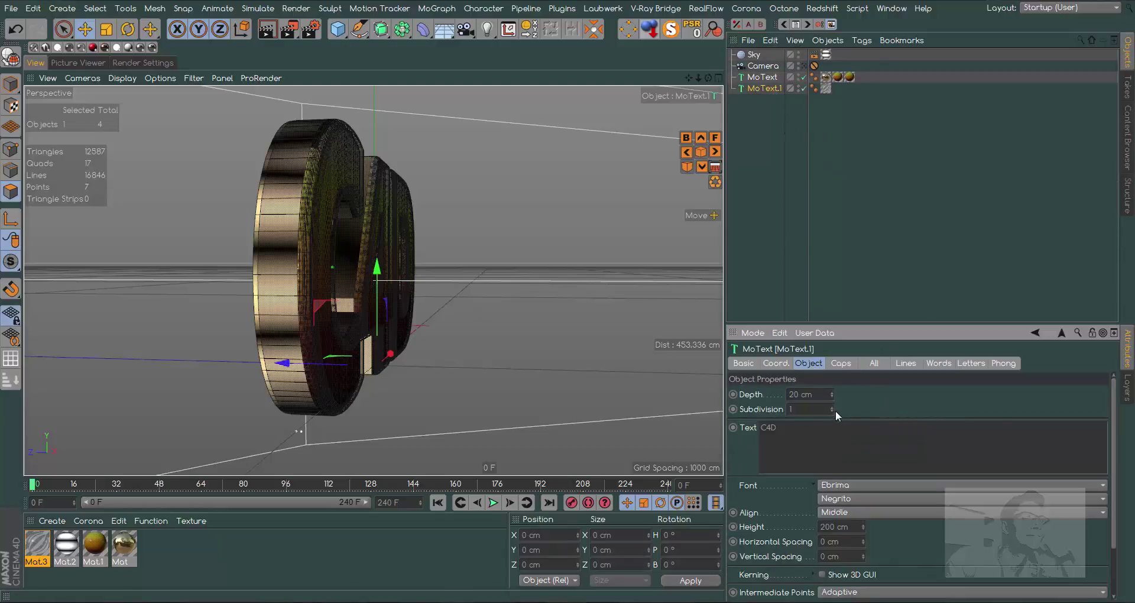
left_click_drag(834, 397, 834, 408)
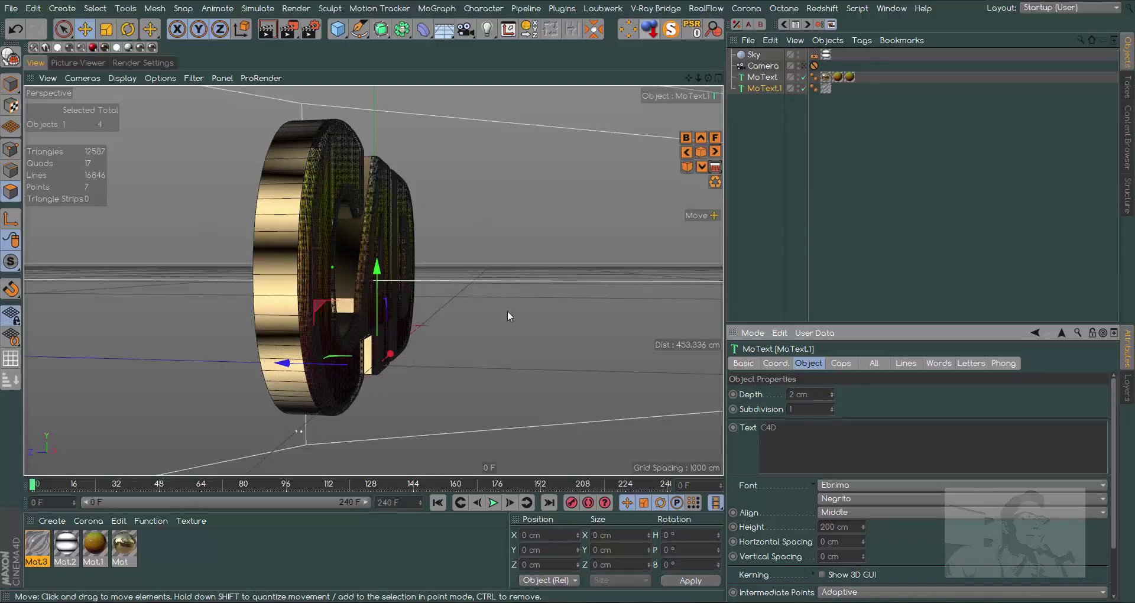
left_click(840, 362)
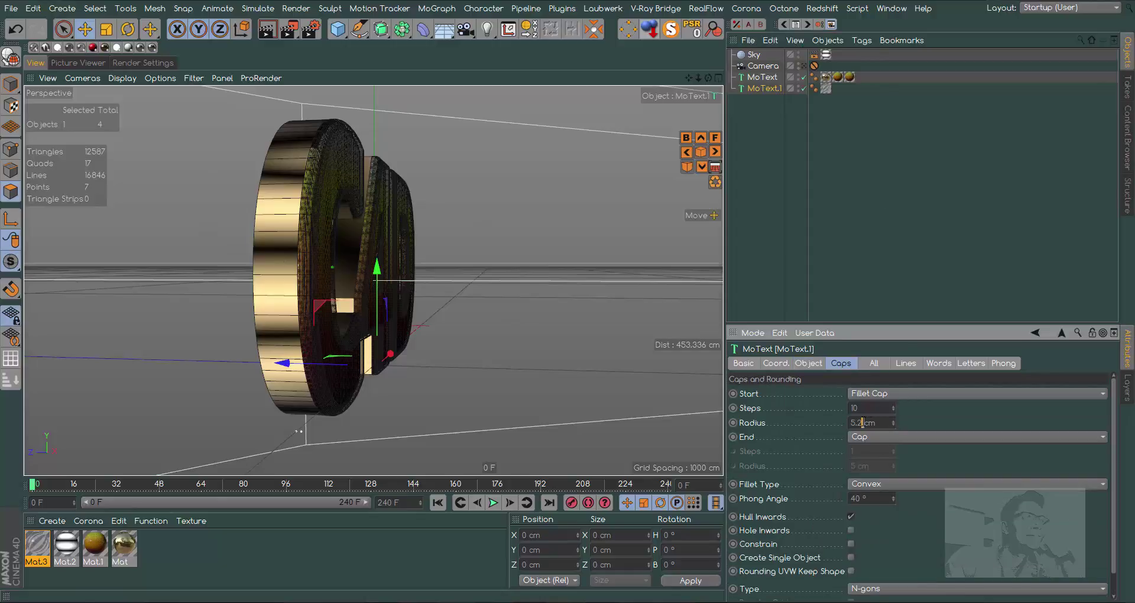
left_click_drag(863, 422, 858, 422)
Switch to the scene camera view and render the C4D text.
left_click(800, 199)
left_click(803, 66)
left_click(266, 29)
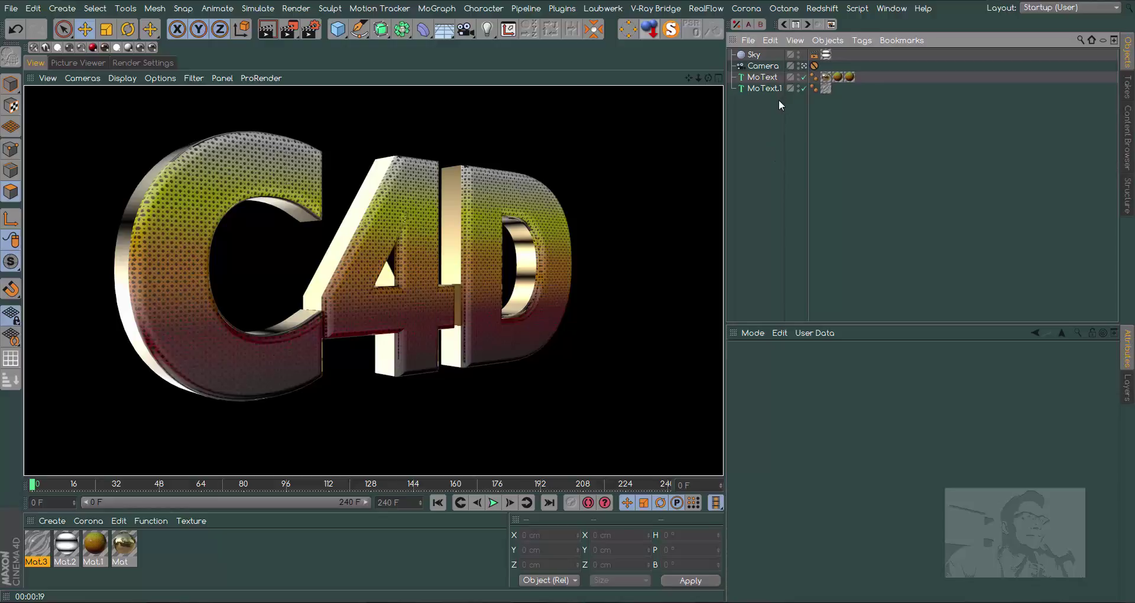
Enable Create Single Object on both MoText and MoText.1, then render again.
left_click(762, 77)
left_click(764, 88, "shift")
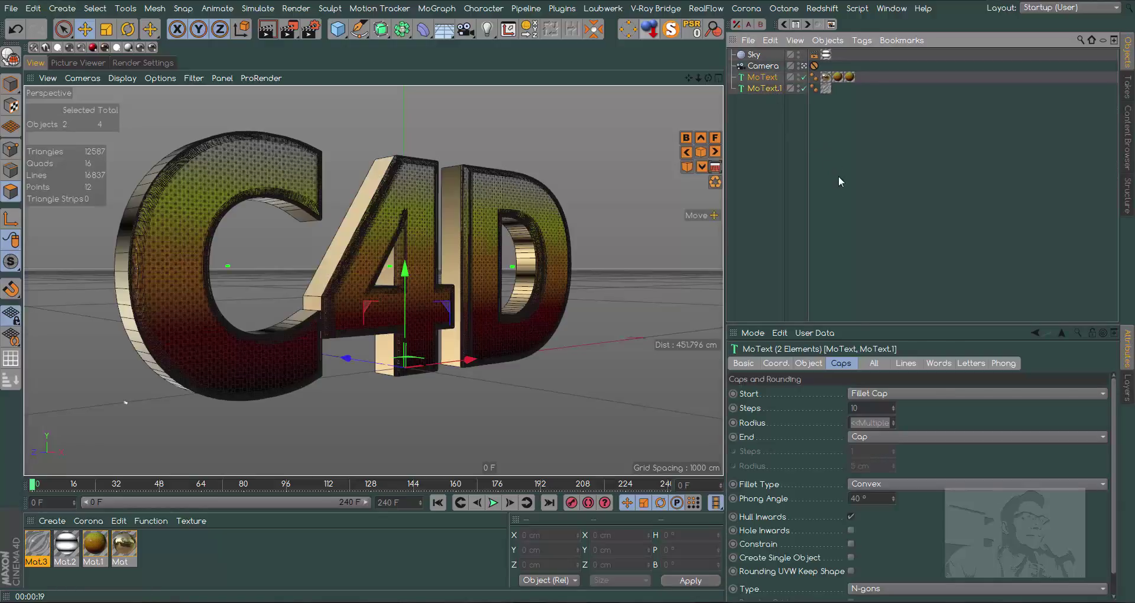
left_click(821, 365)
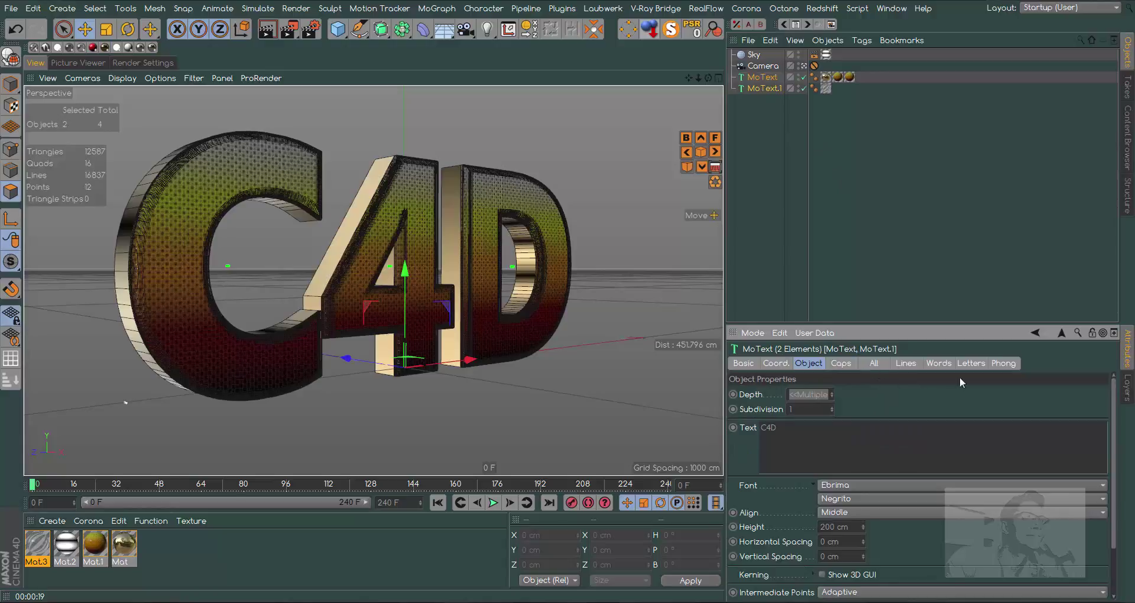
scroll(1100, 449, "down", 3)
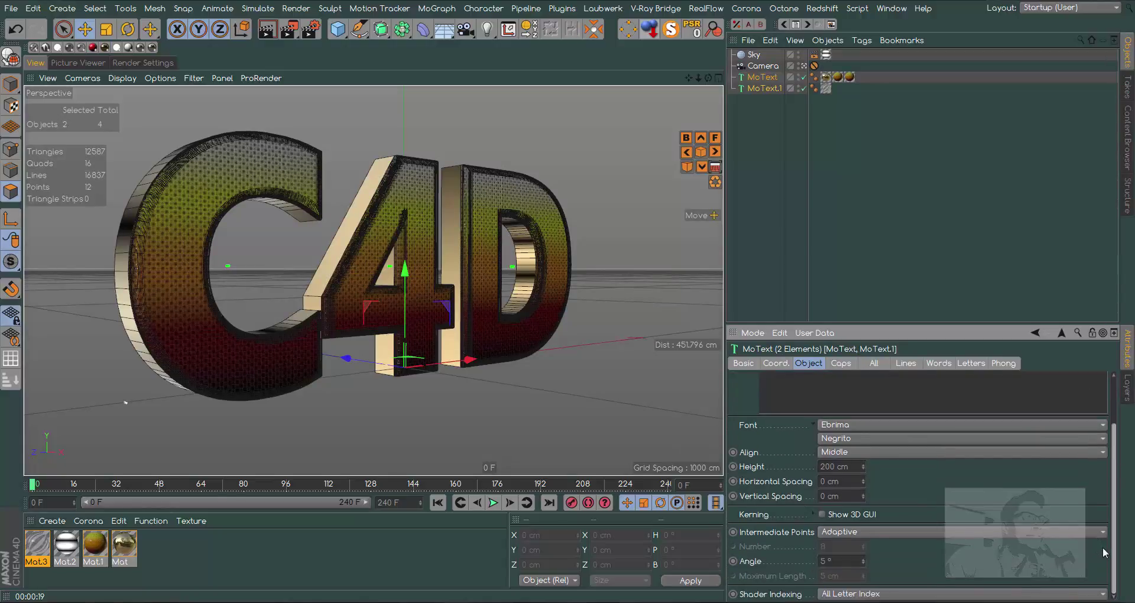
left_click(840, 363)
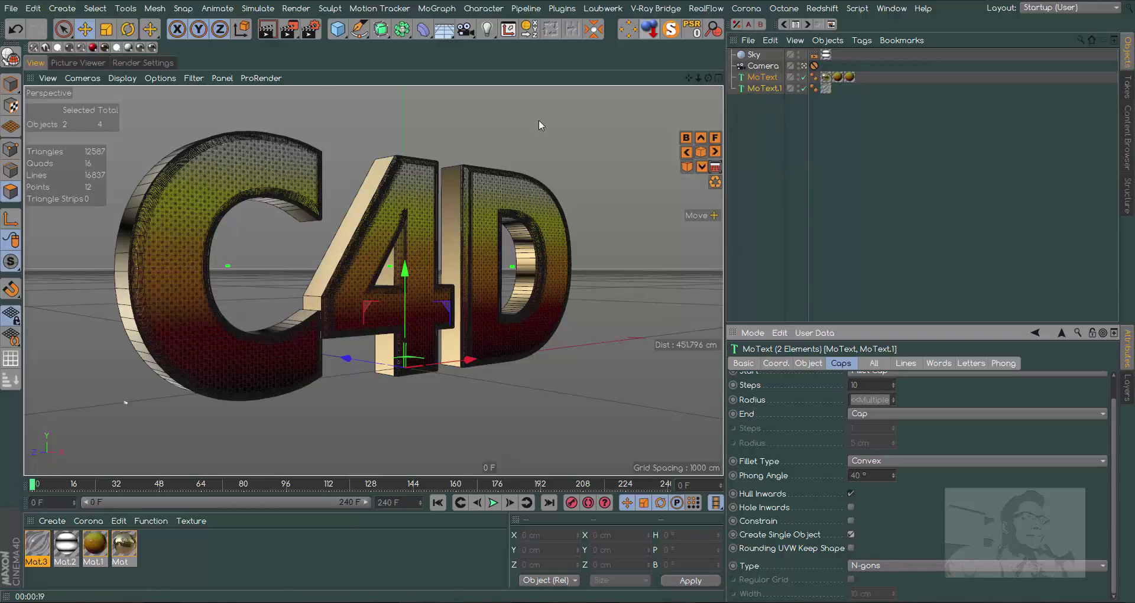
left_click(267, 29)
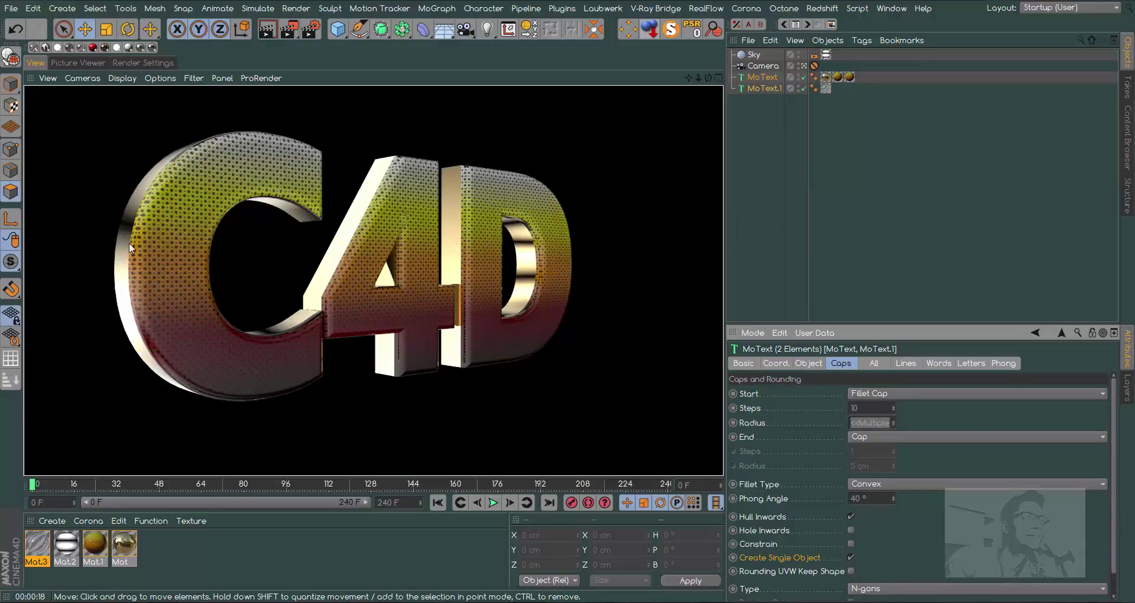
Set MoText.1's depth to 25 cm and render the thicker lettering.
left_click(767, 87)
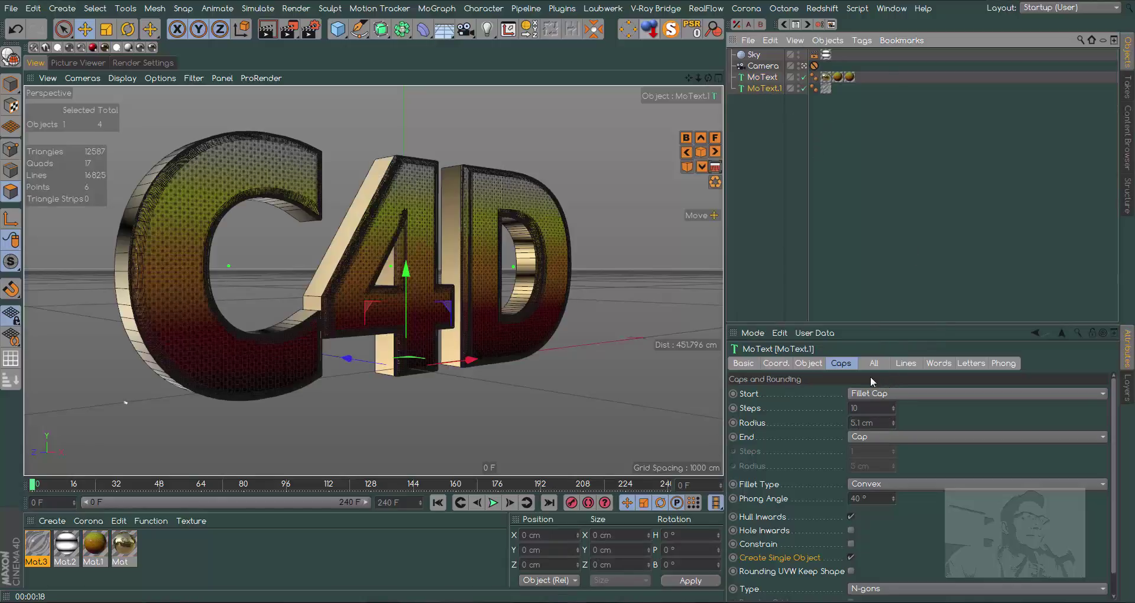
left_click(818, 364)
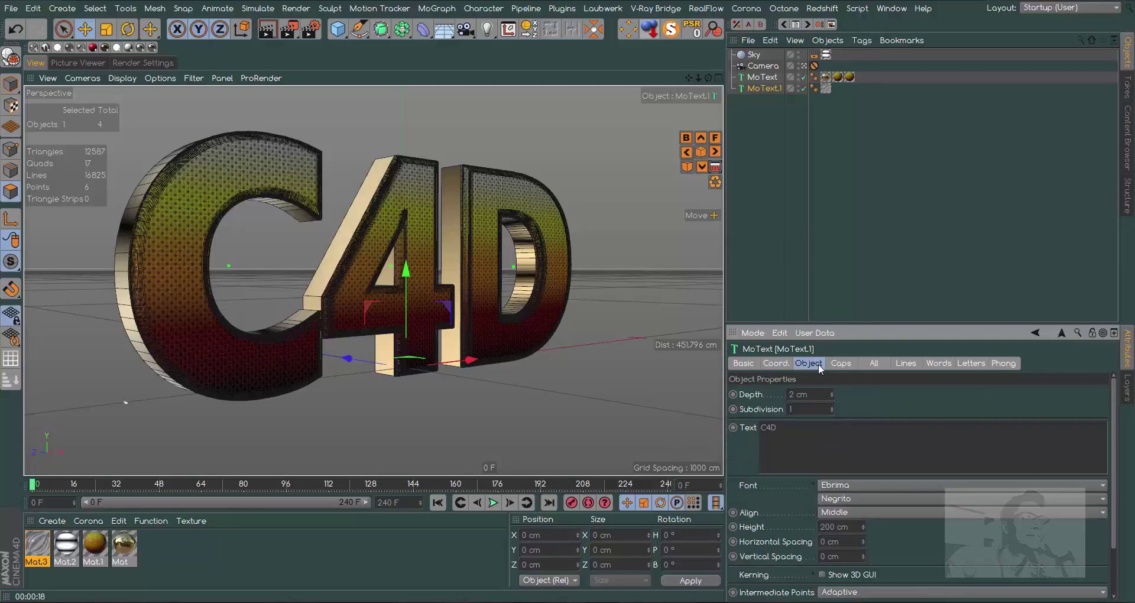
left_click(852, 363)
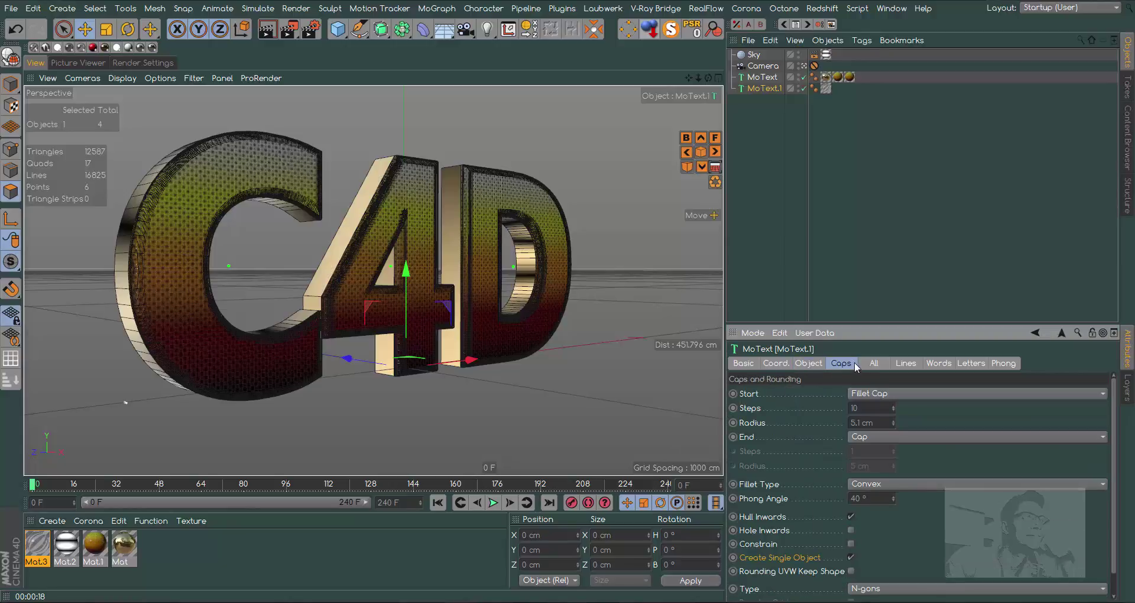
left_click(813, 364)
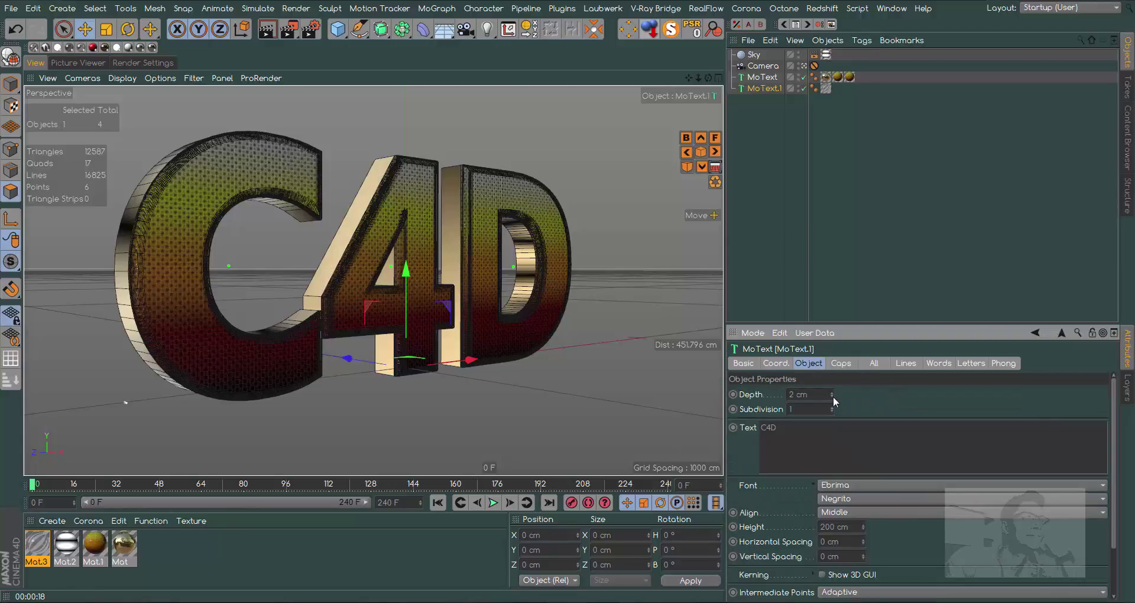
left_click_drag(832, 396, 832, 364)
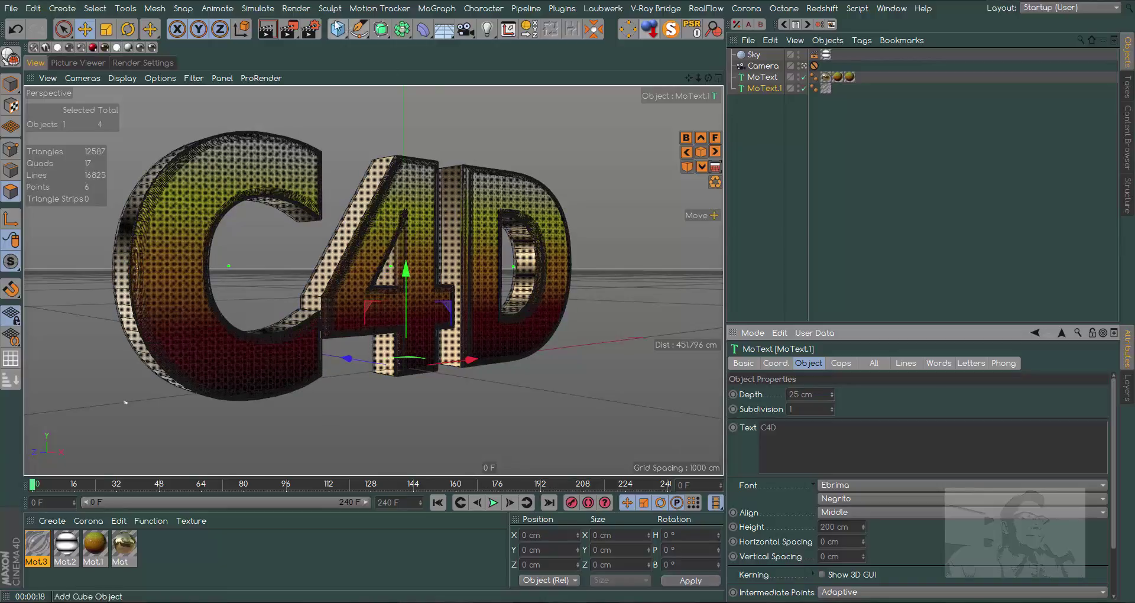
left_click(267, 29)
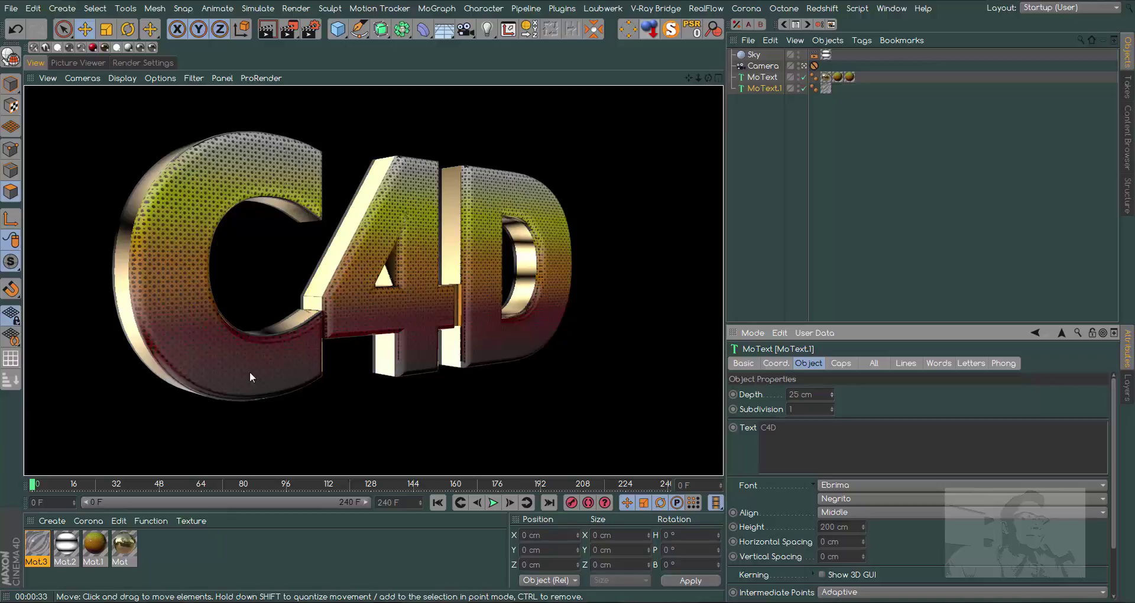
Add a Beckmann reflection layer at 50% brightness to Mat.3 and render the view.
double_click(43, 554)
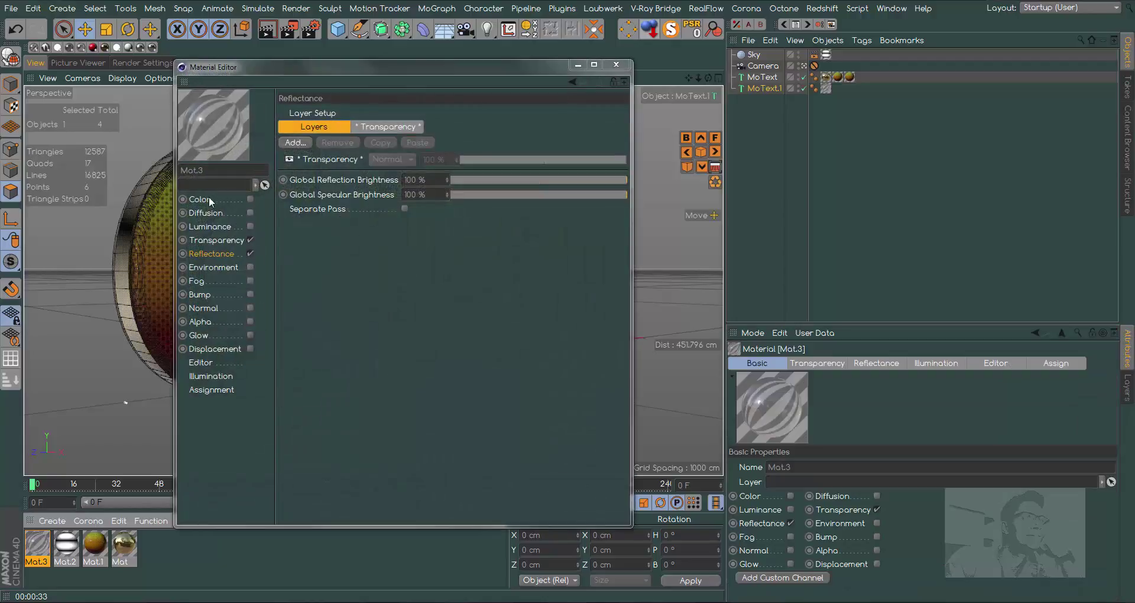
left_click(299, 143)
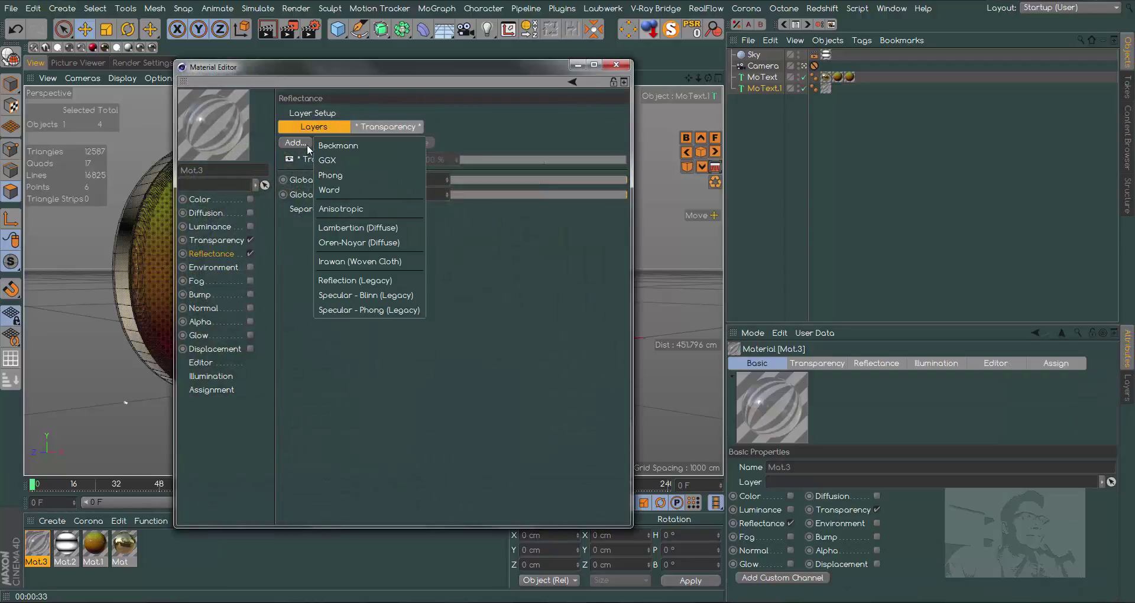
left_click(345, 145)
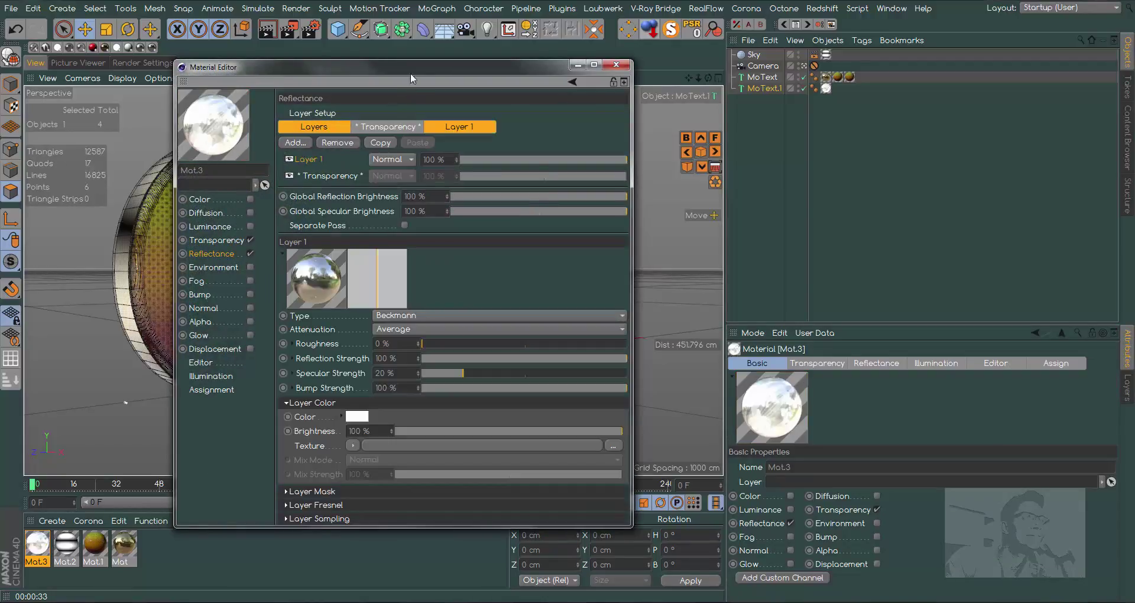
left_click_drag(445, 68, 792, 64)
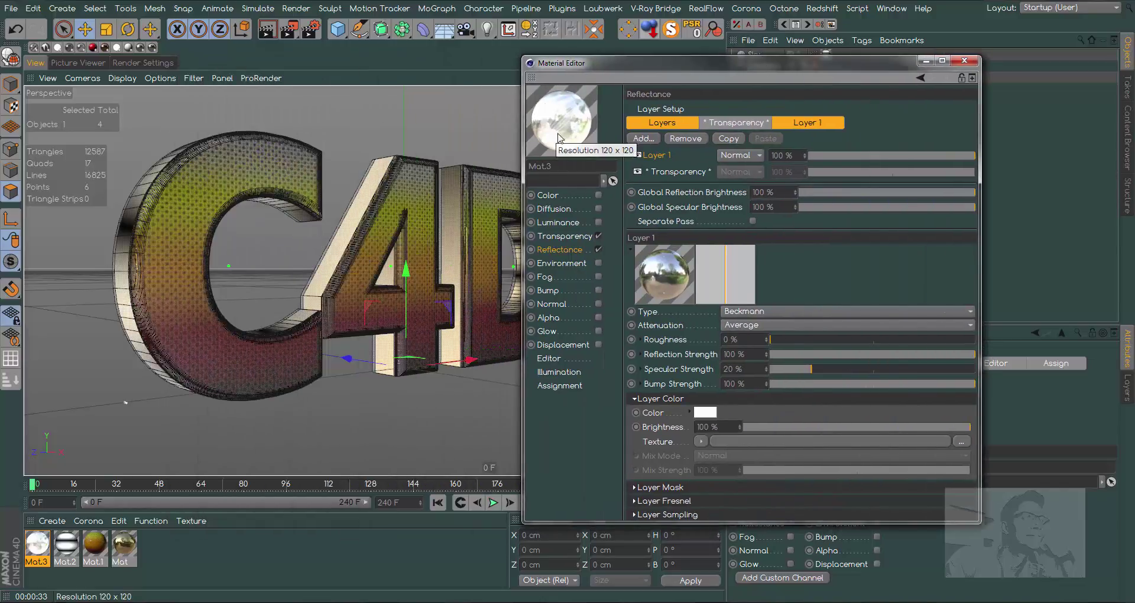
left_click(857, 428)
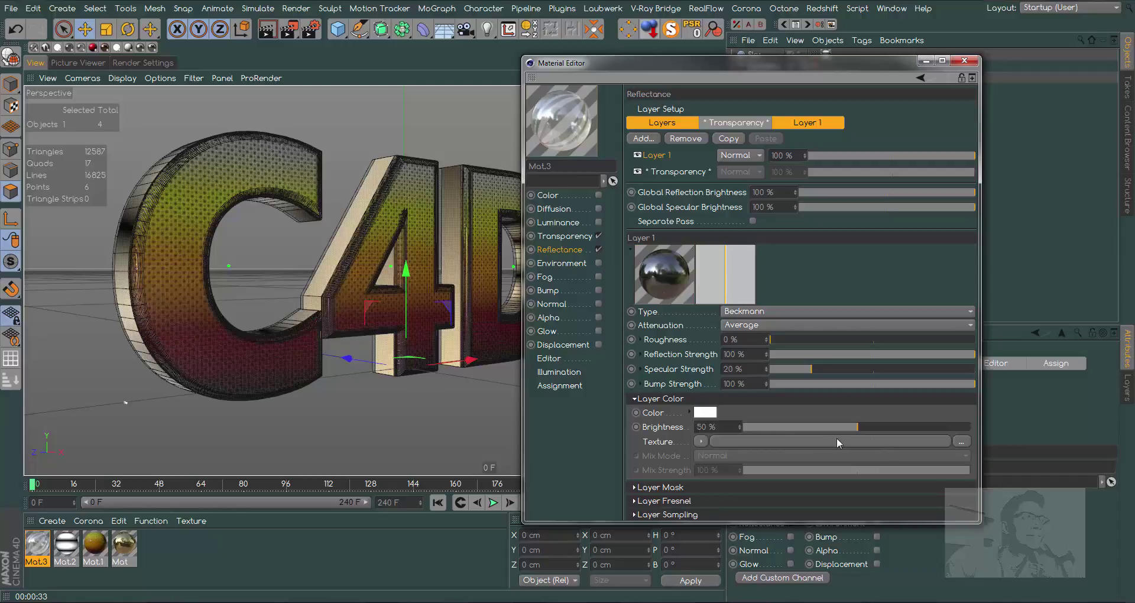
left_click(964, 60)
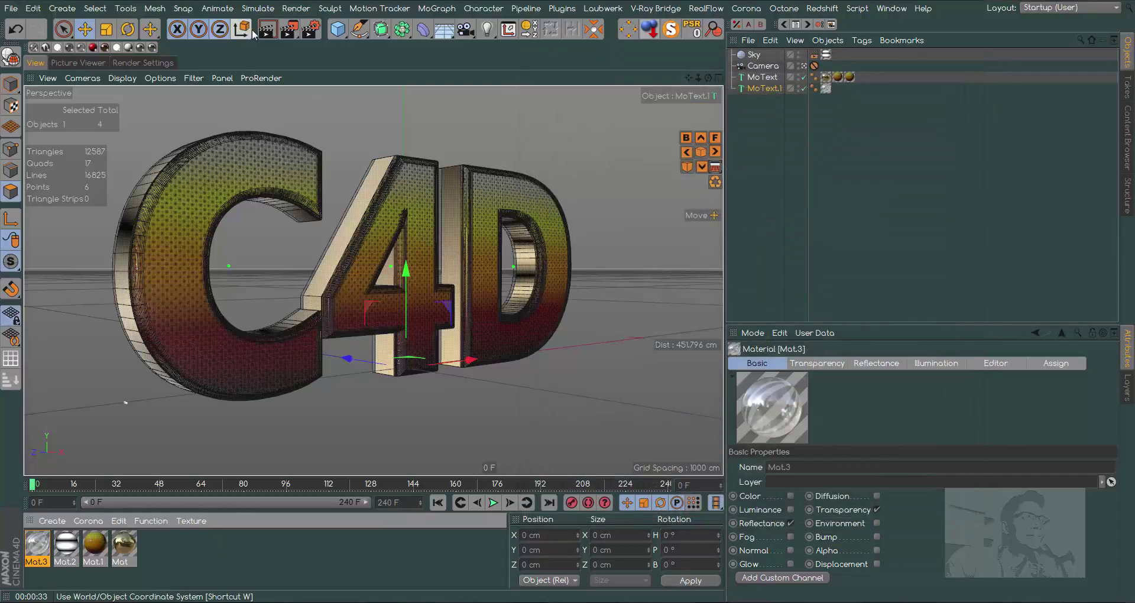
left_click(266, 31)
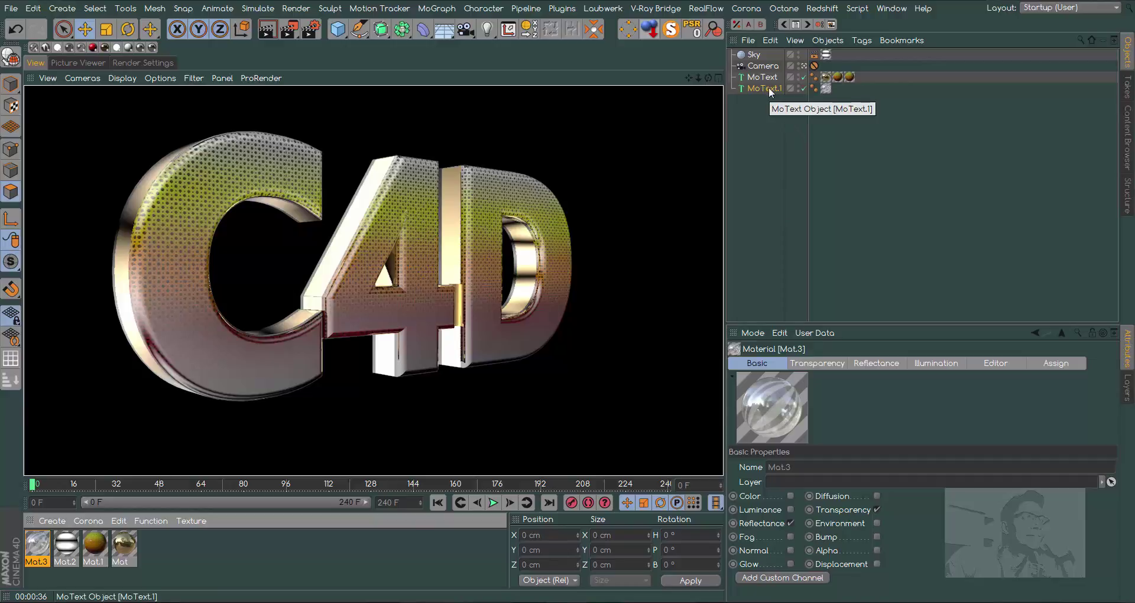
Duplicate the second MoText as MoText.2 and remove its material tag.
left_click_drag(765, 89, 793, 134, "ctrl")
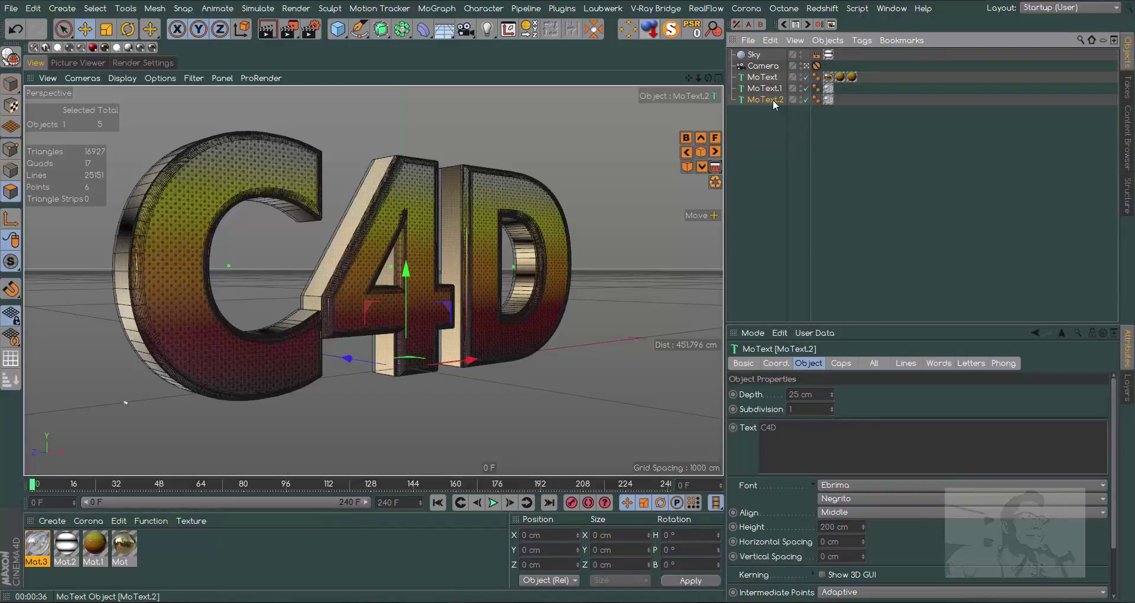
left_click(828, 99)
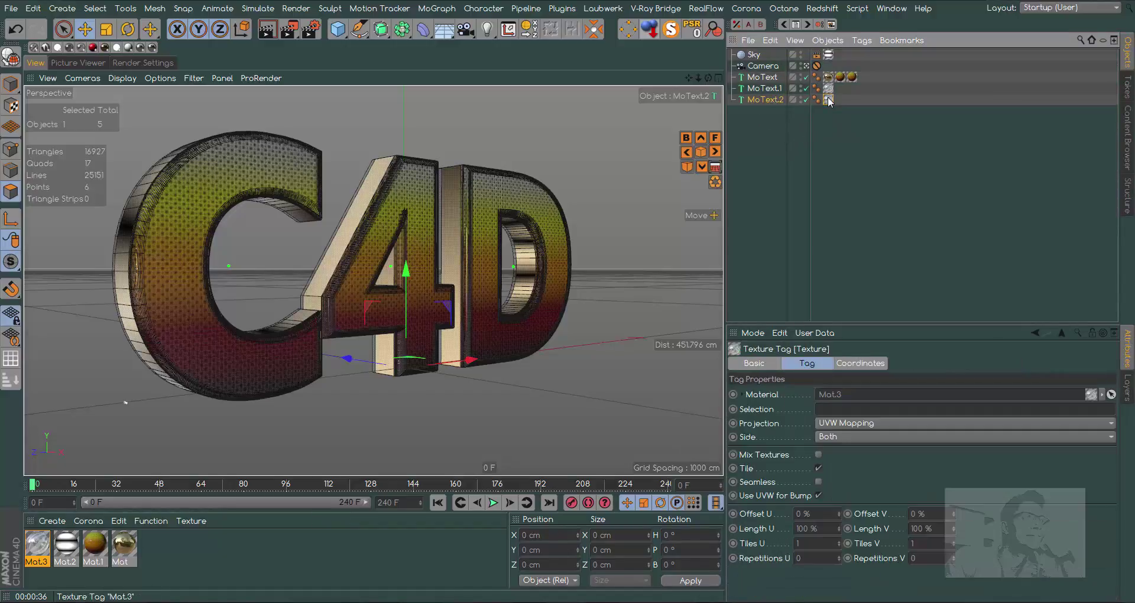
key("Delete")
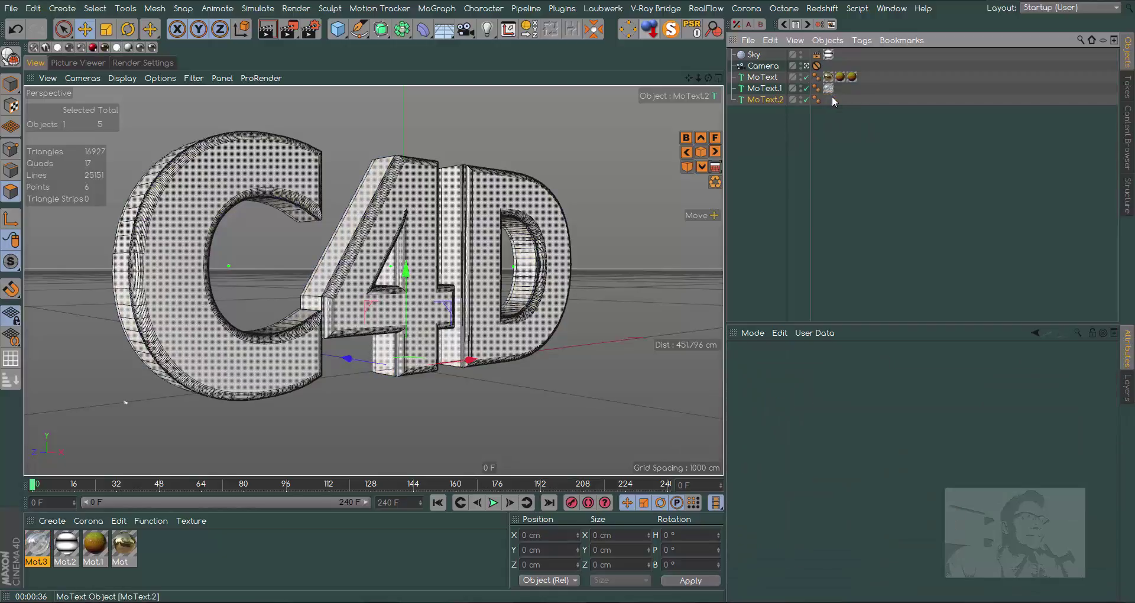
Give MoText.2 an 8 cm Half Circle cap fillet and nudge it slightly along Z.
left_click(776, 100)
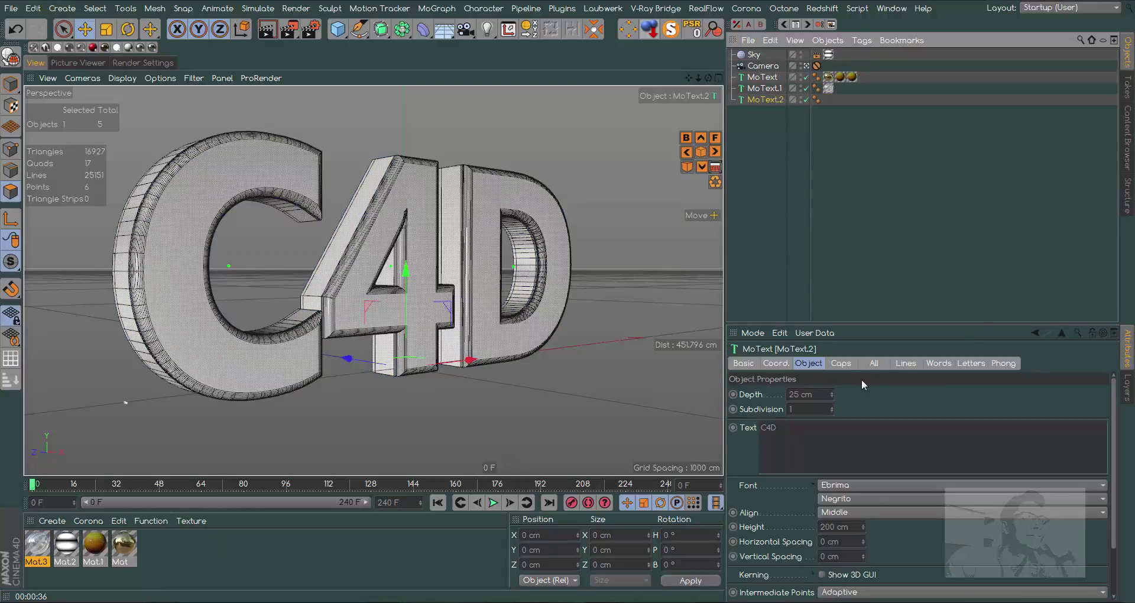
left_click(839, 364)
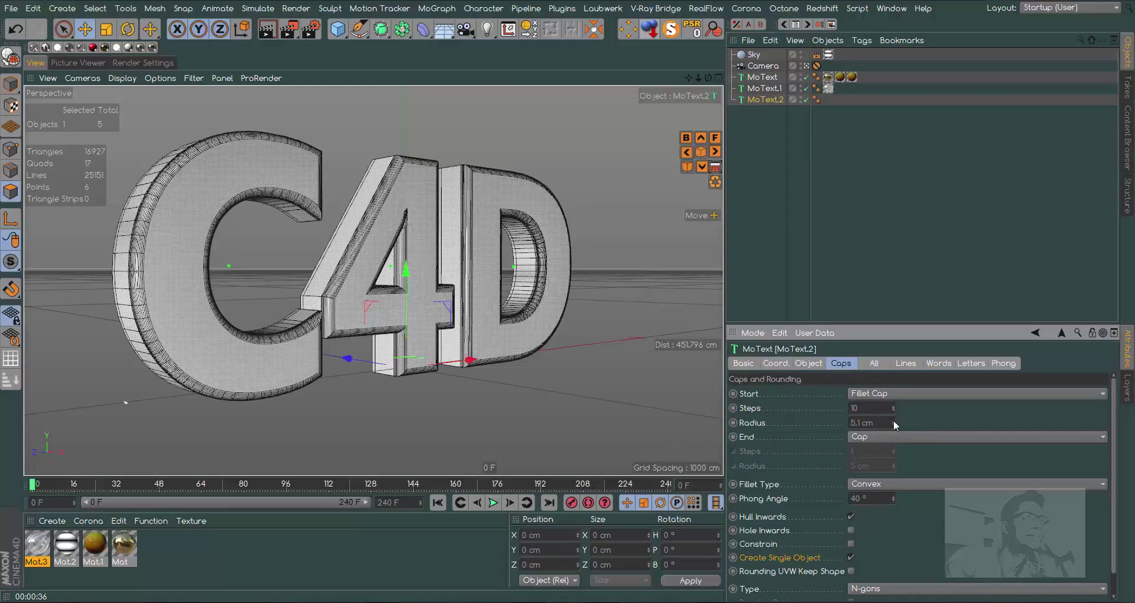
left_click(893, 419)
left_click(893, 420)
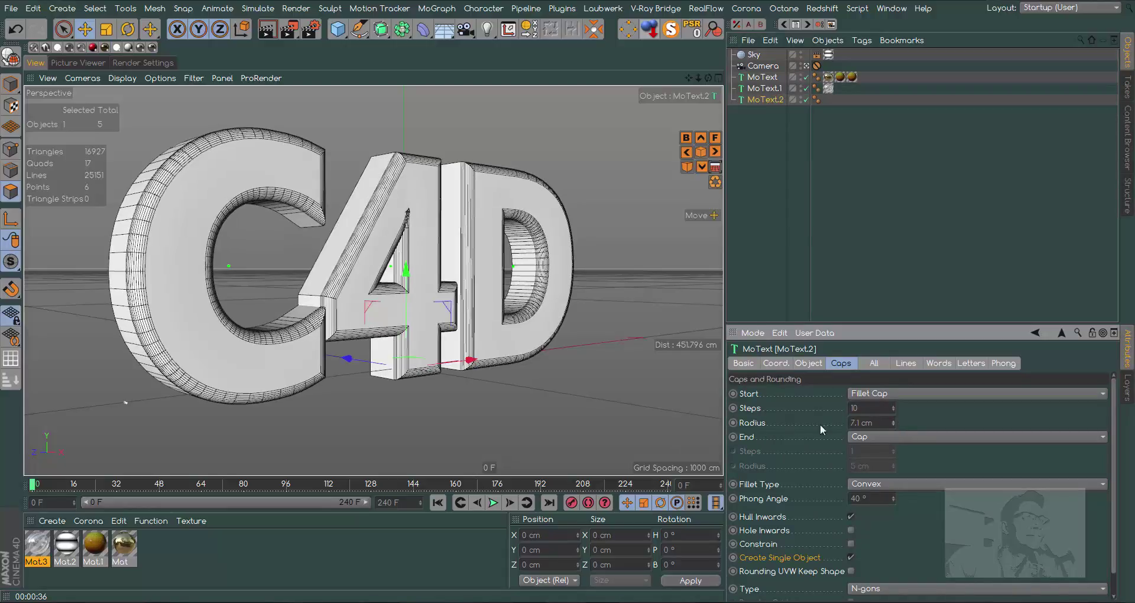
double_click(861, 423)
type("8")
key("Return")
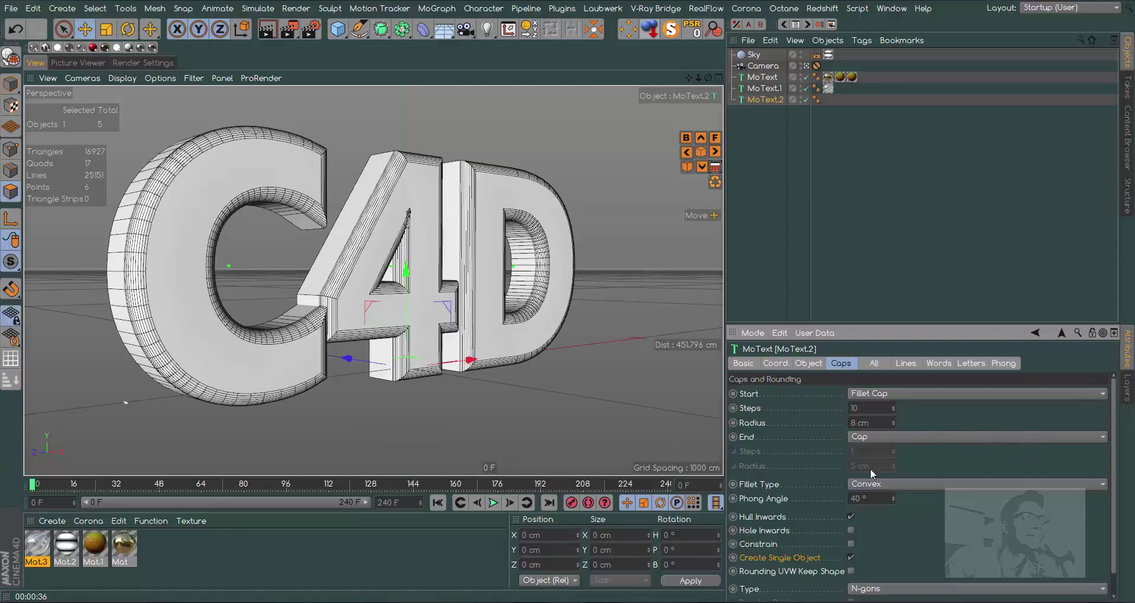
left_click(877, 484)
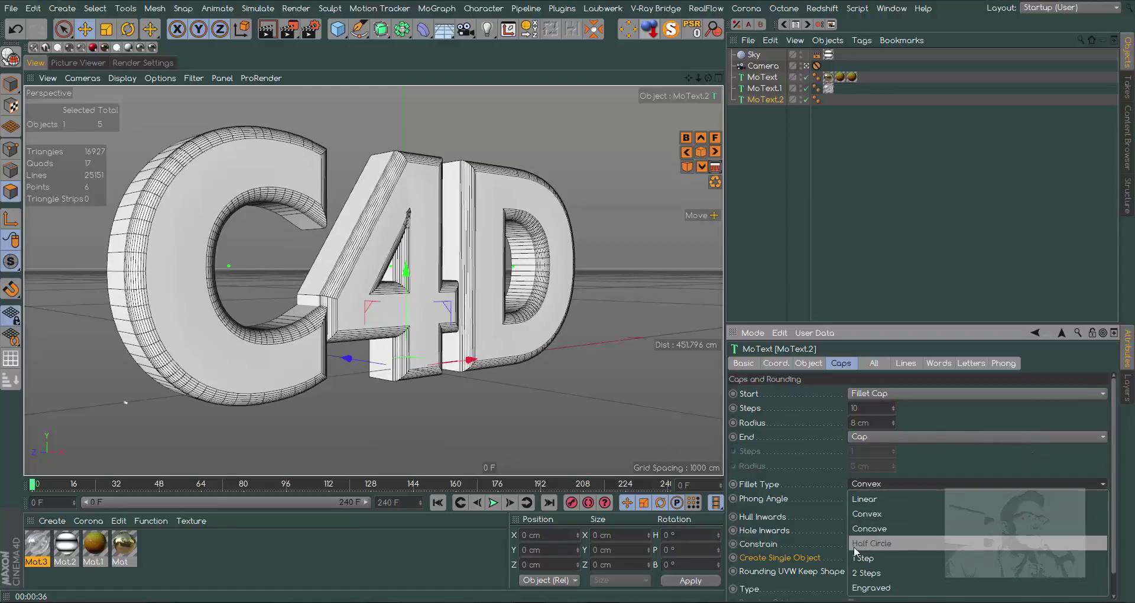
left_click(878, 543)
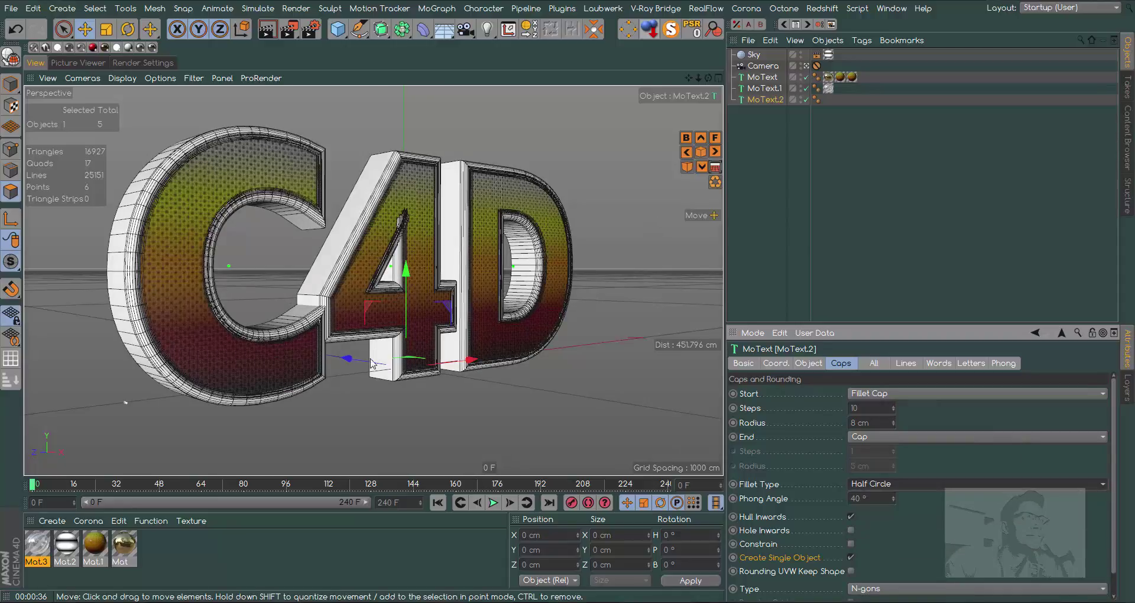
left_click_drag(348, 358, 341, 359)
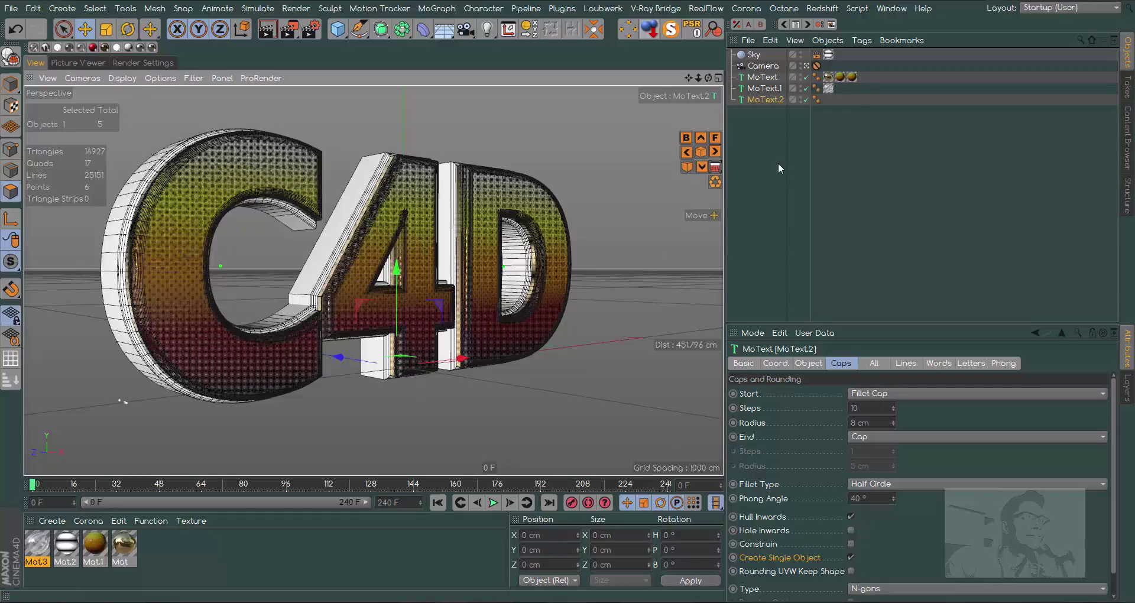
Add a Null object and place MoText and MoText.1 inside it.
left_click_drag(337, 28, 365, 47)
left_click(365, 47)
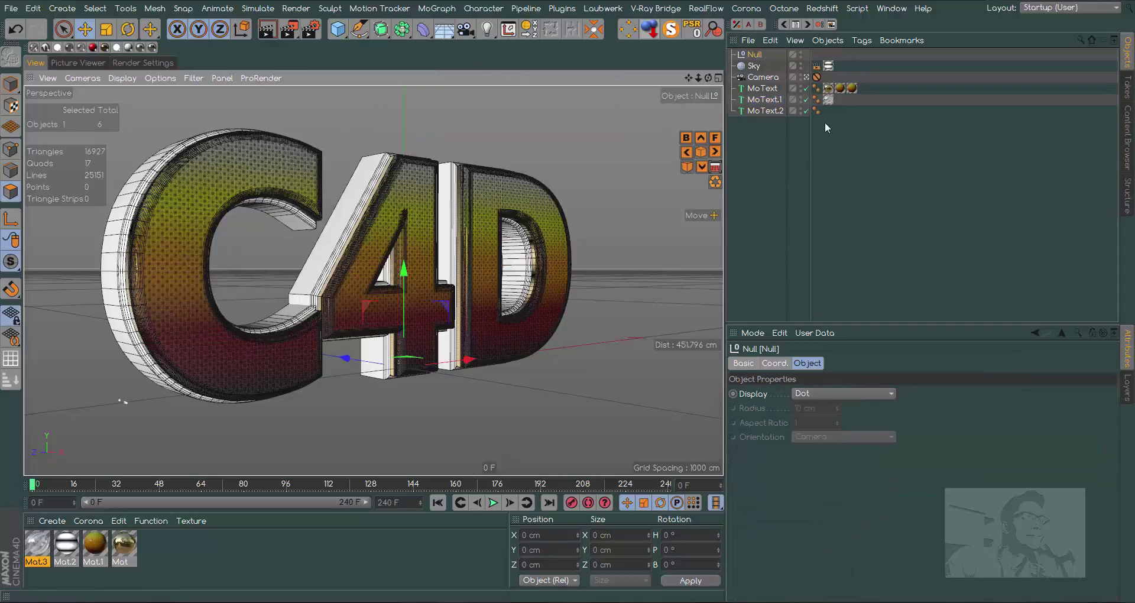
left_click(775, 79)
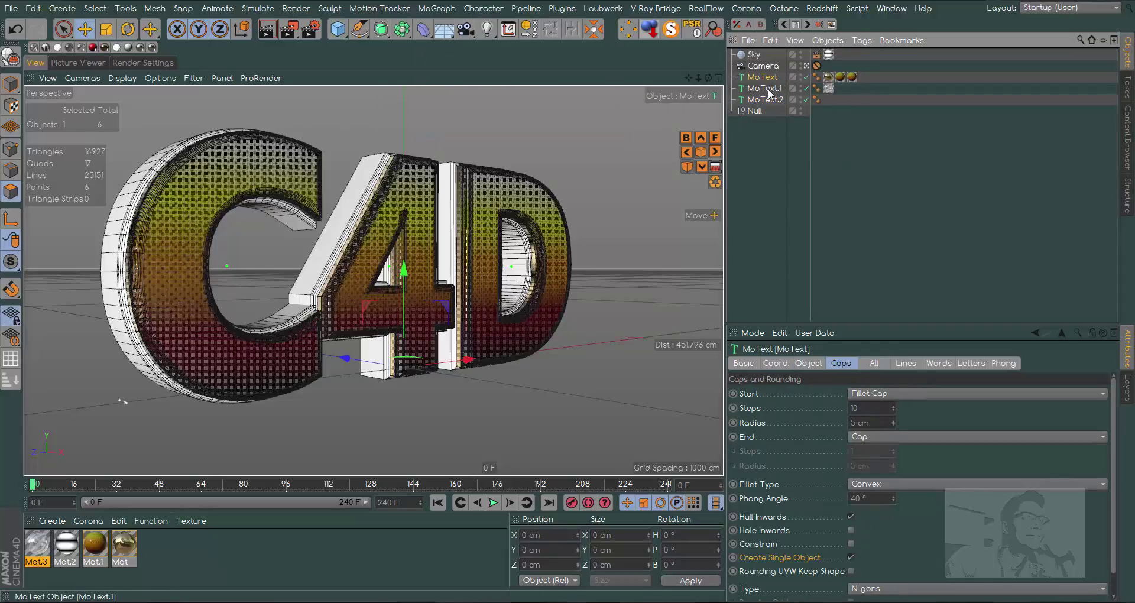
left_click(764, 88, "ctrl")
left_click_drag(767, 79, 760, 112)
Create a Subdivision Surface and nest the Null under it.
left_click_drag(382, 28, 468, 48)
left_click_drag(748, 59, 769, 187)
left_click_drag(754, 88, 766, 123)
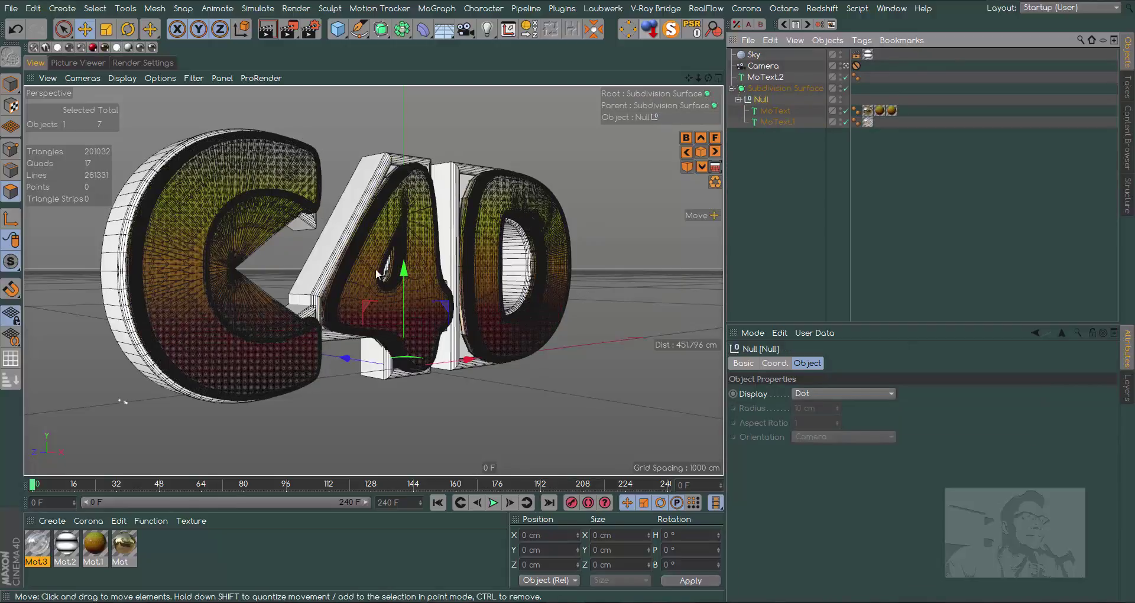
Change the Subdivision Surface type from Catmull-Clark (N-Gons) to plain Catmull-Clark.
left_click(792, 90)
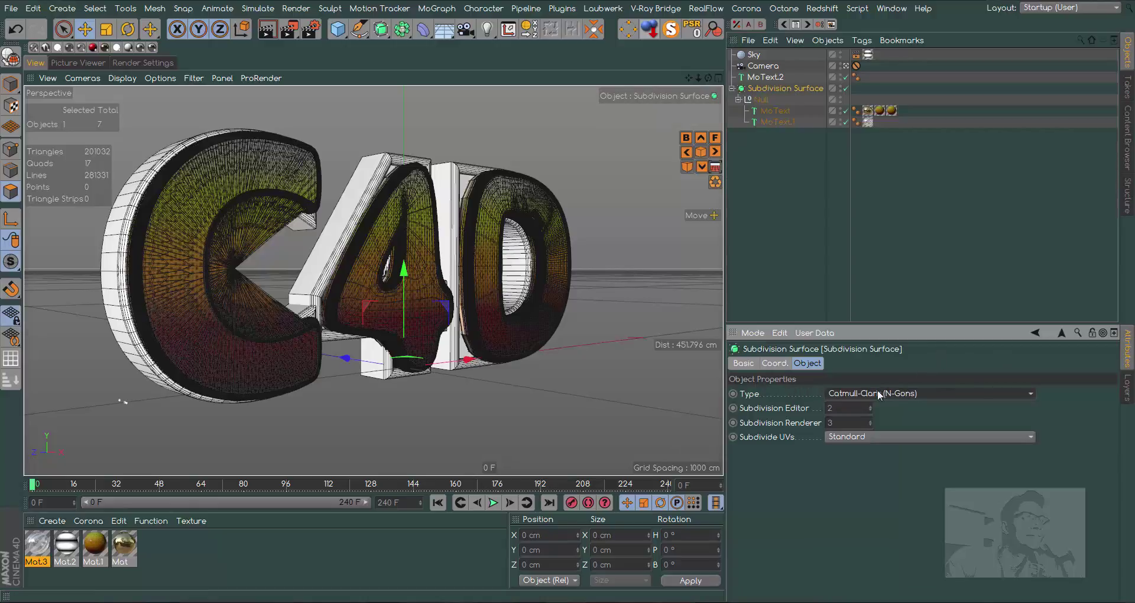
left_click(895, 392)
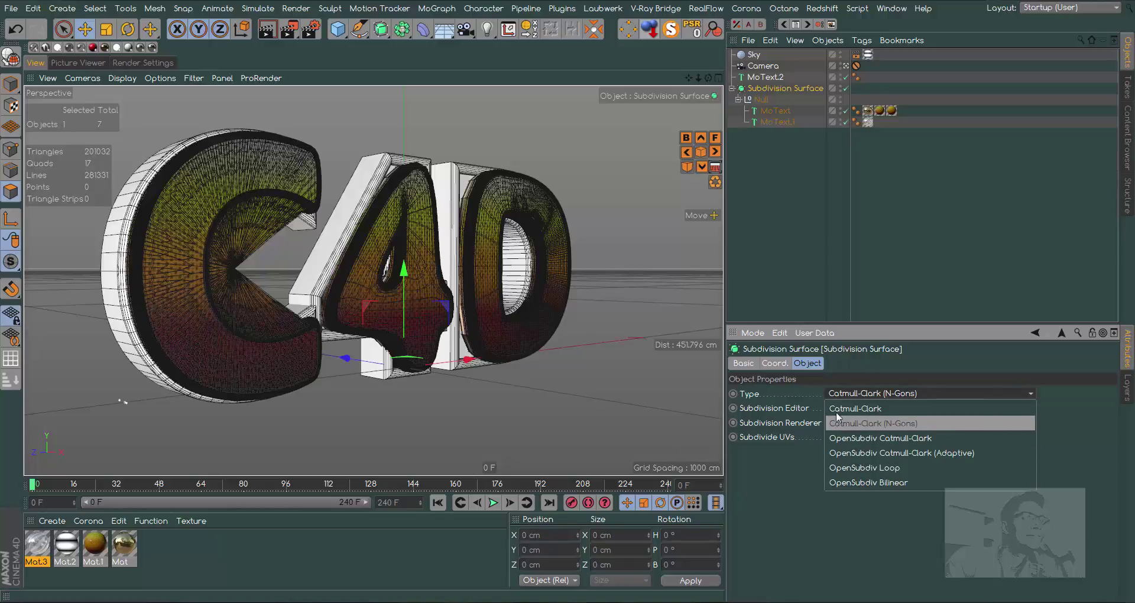
left_click(860, 409)
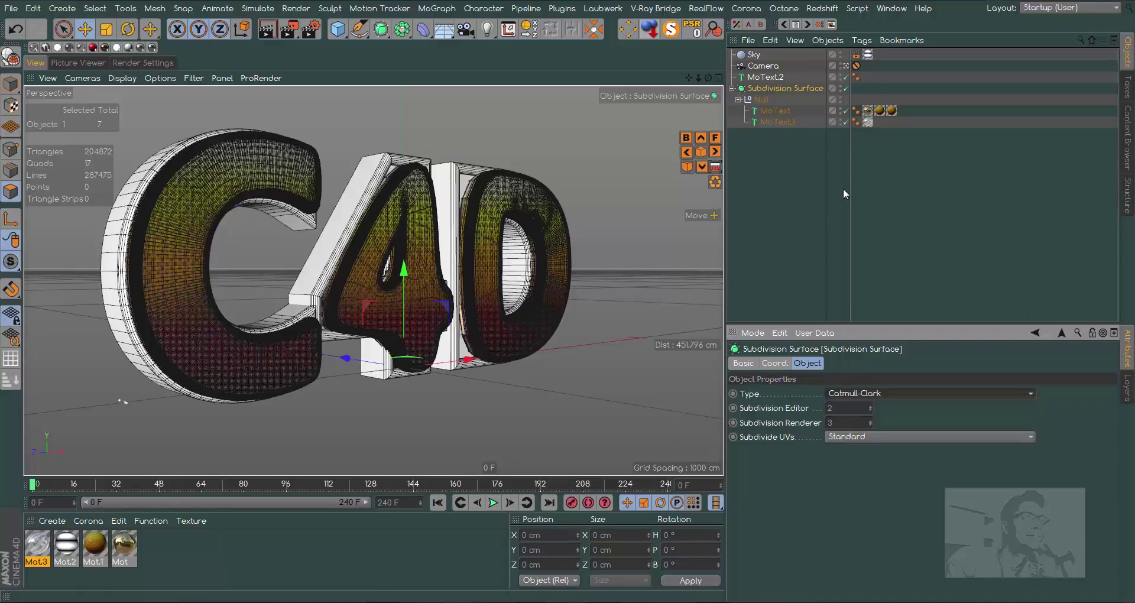
Set Intermediate Points to Subdivided on MoText and MoText.1, and hide the viewport wireframe.
left_click(774, 111)
left_click(777, 121, "shift")
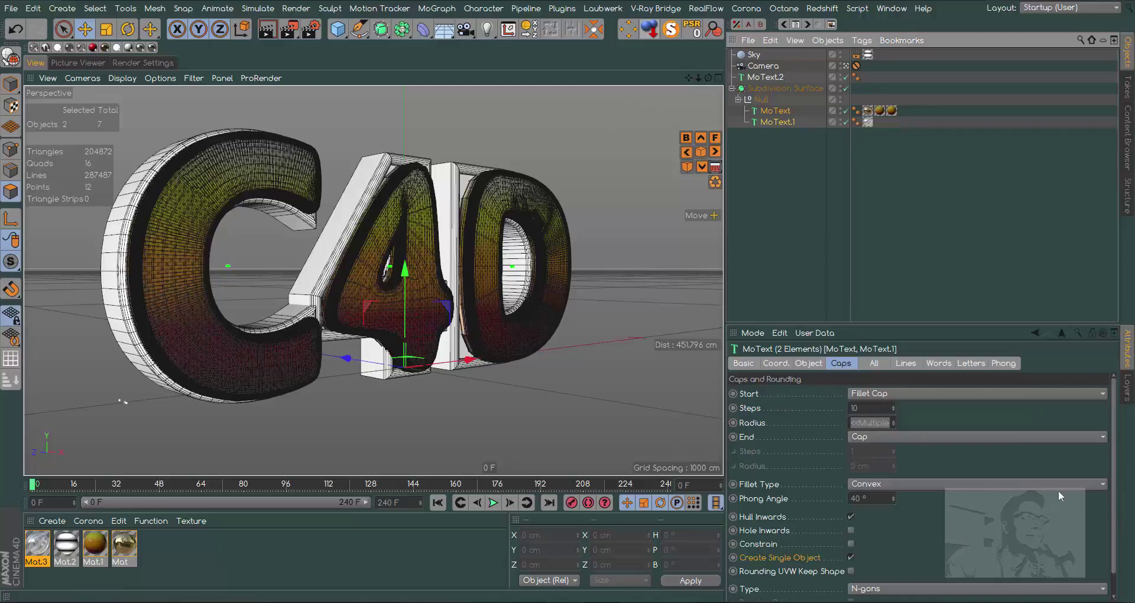
scroll(1114, 531, "down", 1)
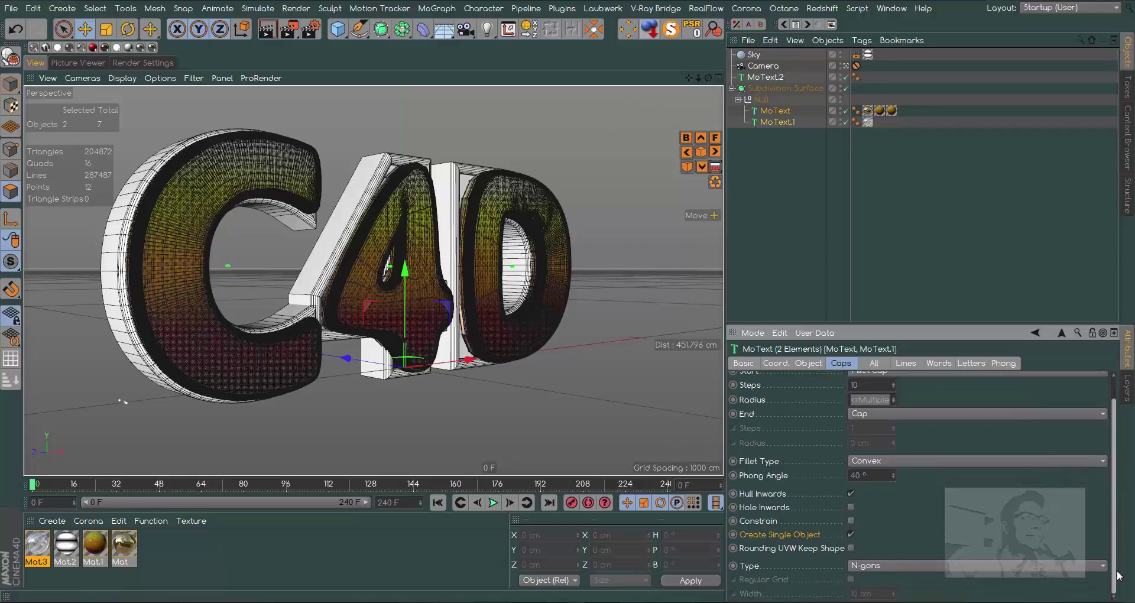
left_click(807, 363)
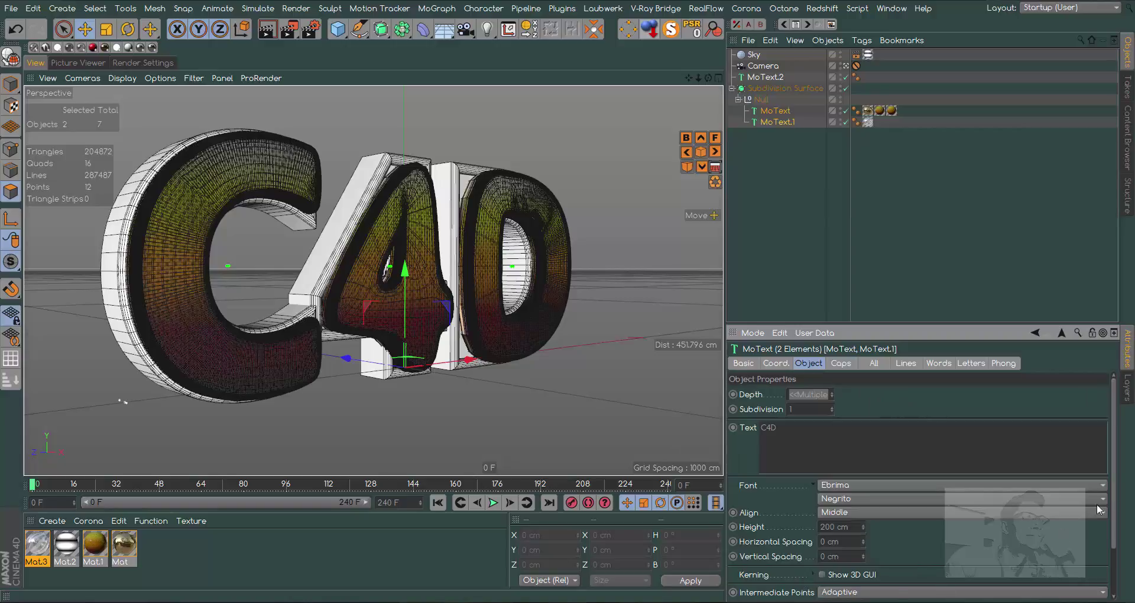
scroll(1115, 523, "down", 3)
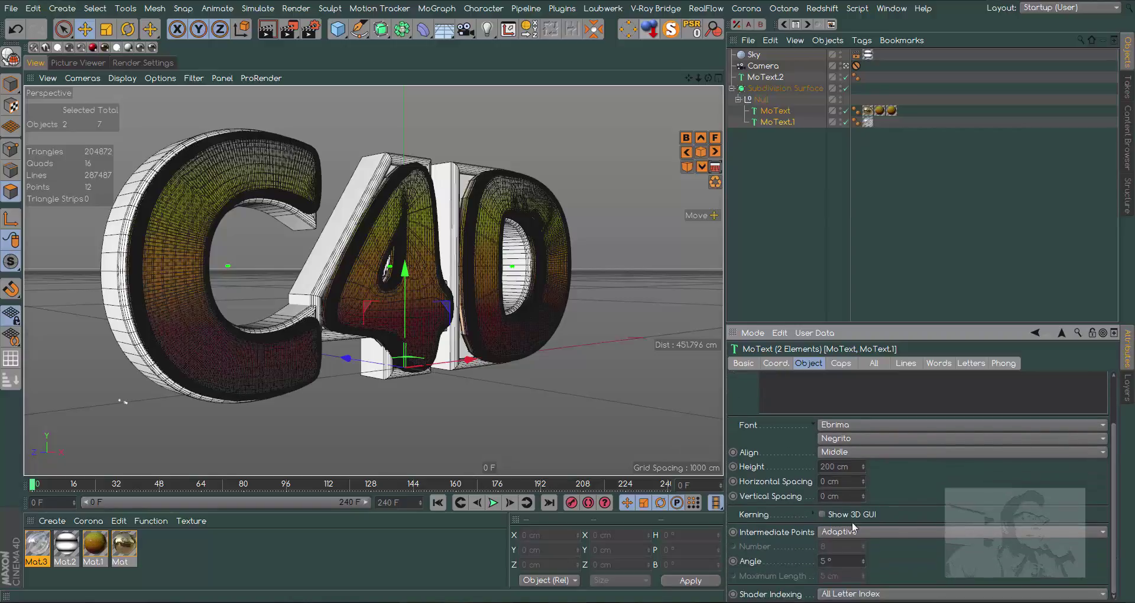
left_click(856, 533)
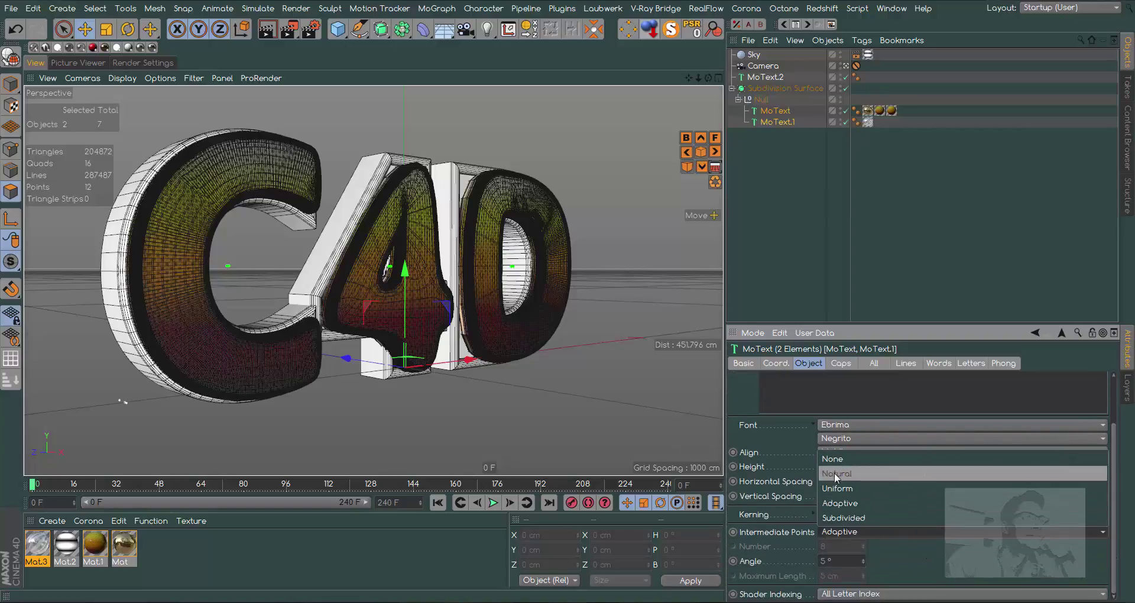
left_click(856, 518)
key("n")
key("a")
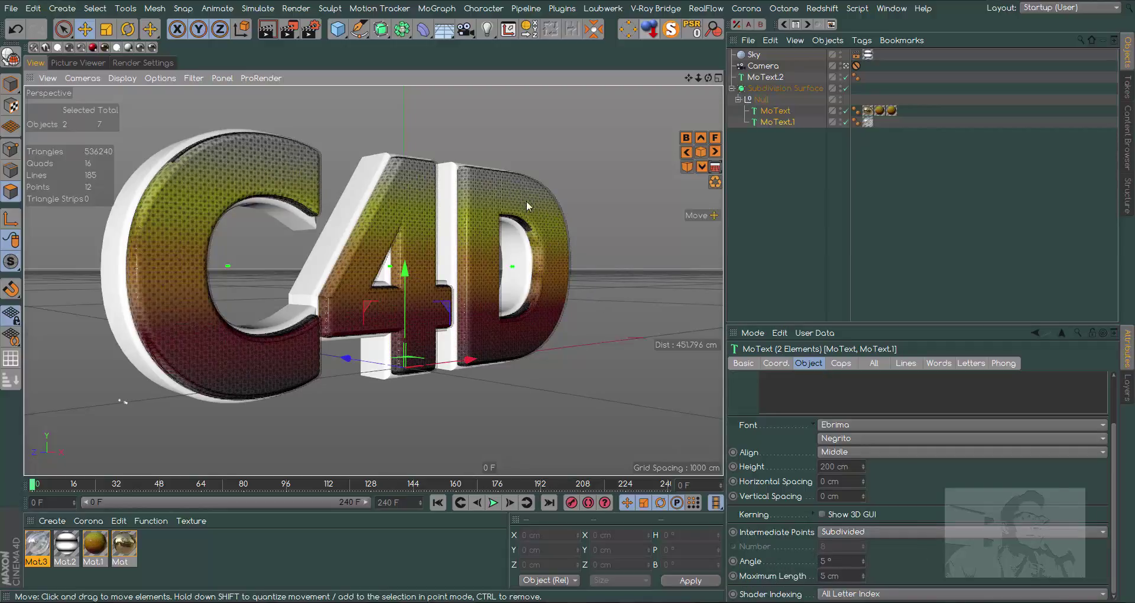
Nudge MoText.1 slightly along Z and apply the golden Mat material to MoText.2.
left_click(785, 118)
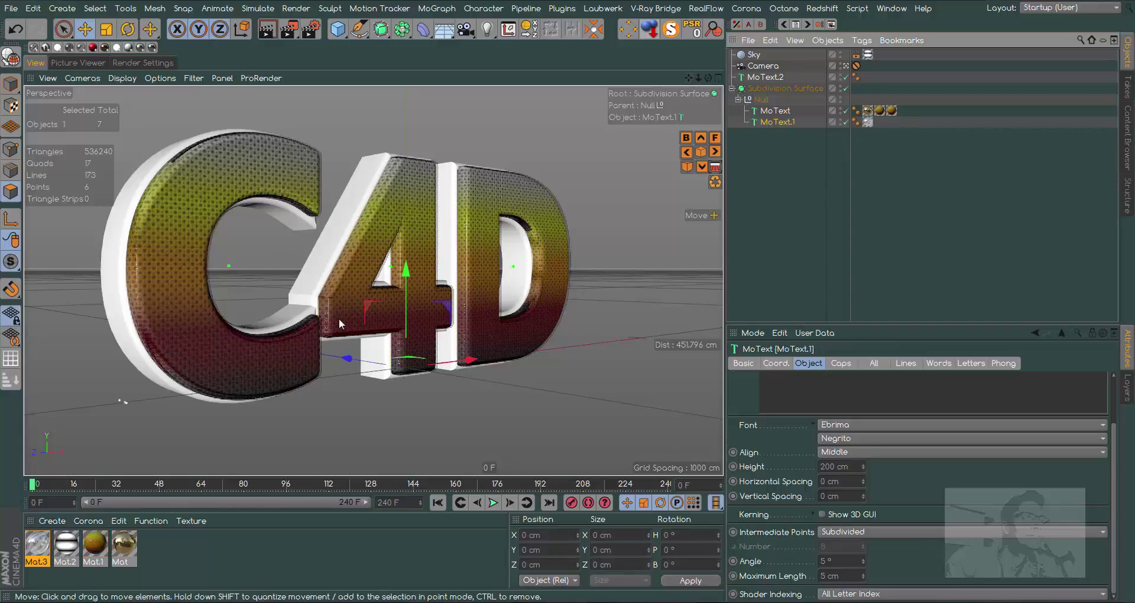
left_click_drag(348, 361, 349, 362)
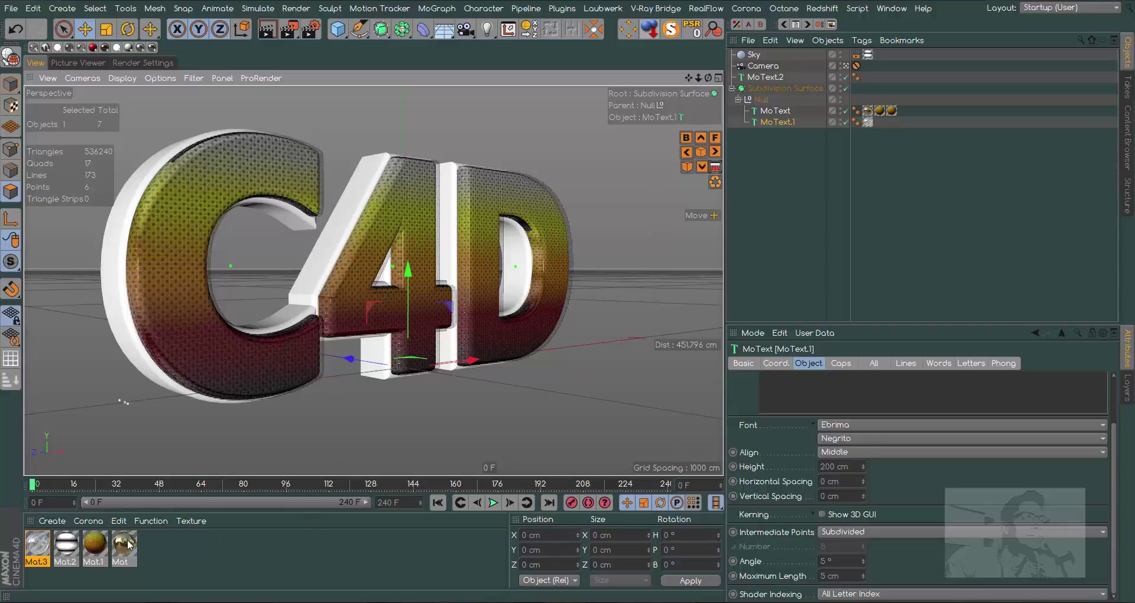
left_click_drag(129, 545, 772, 77)
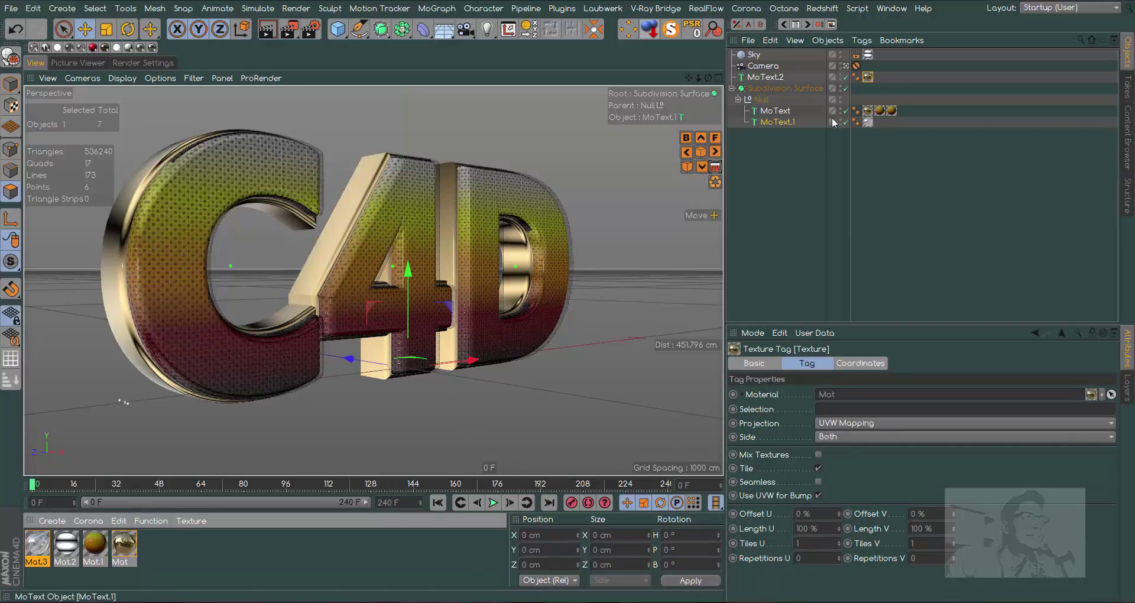
Enable Mat's colour as black (V 0%) and lower its reflection layer brightness to 66%.
double_click(124, 544)
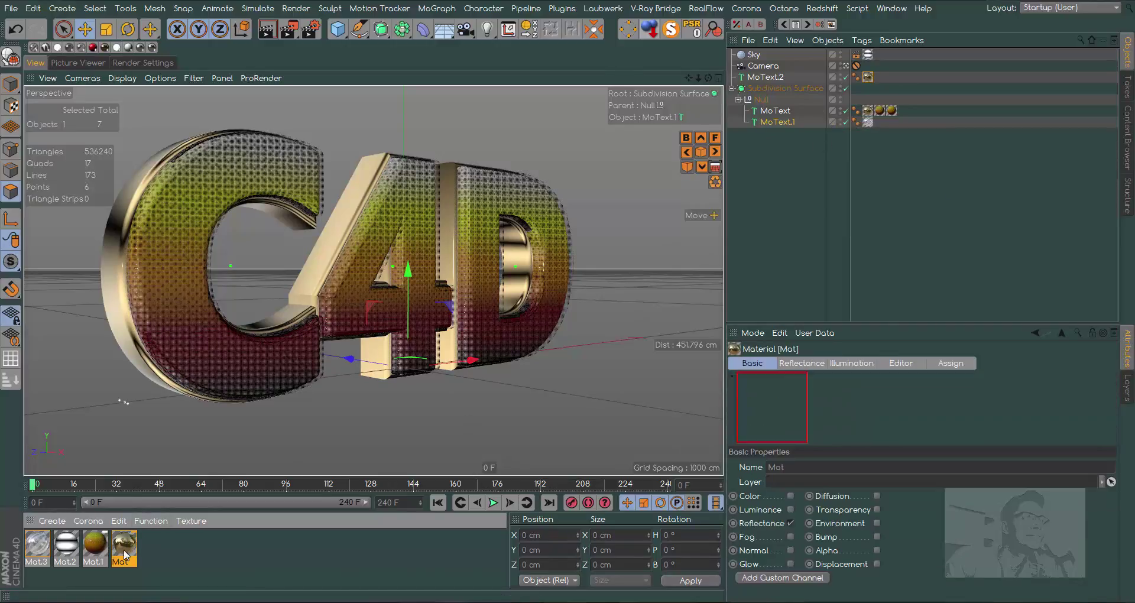
left_click(249, 199)
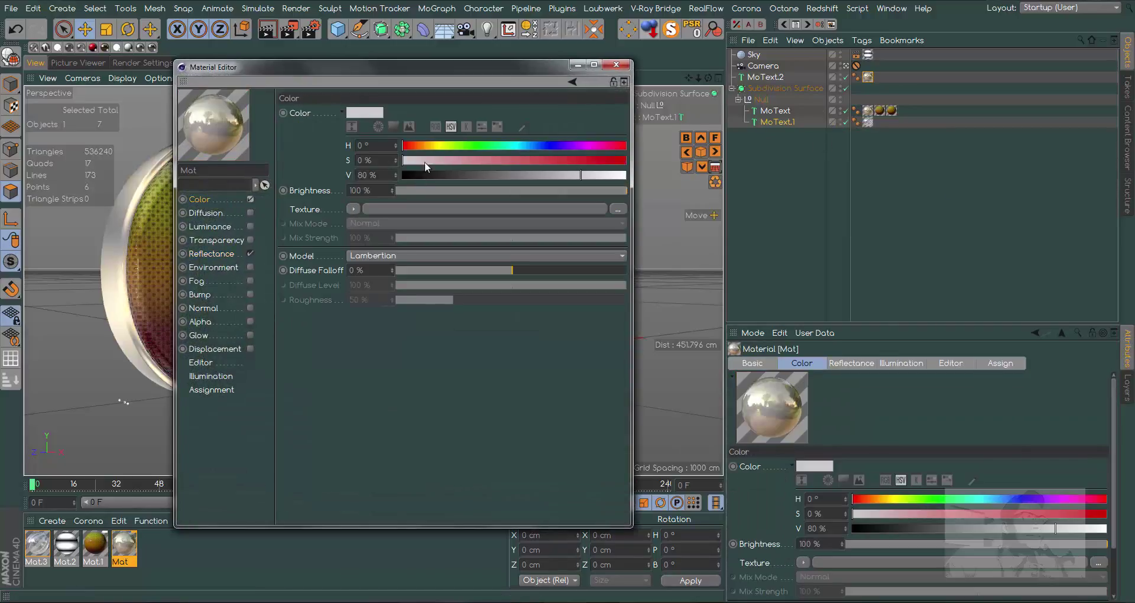
left_click_drag(424, 178, 399, 178)
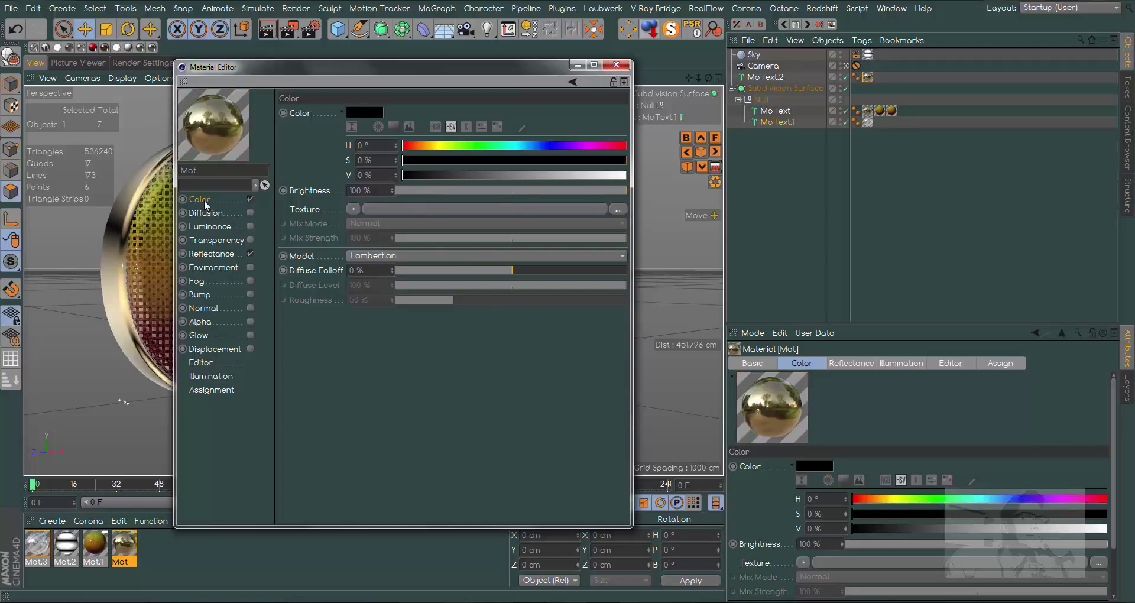
left_click(214, 255)
left_click(545, 413)
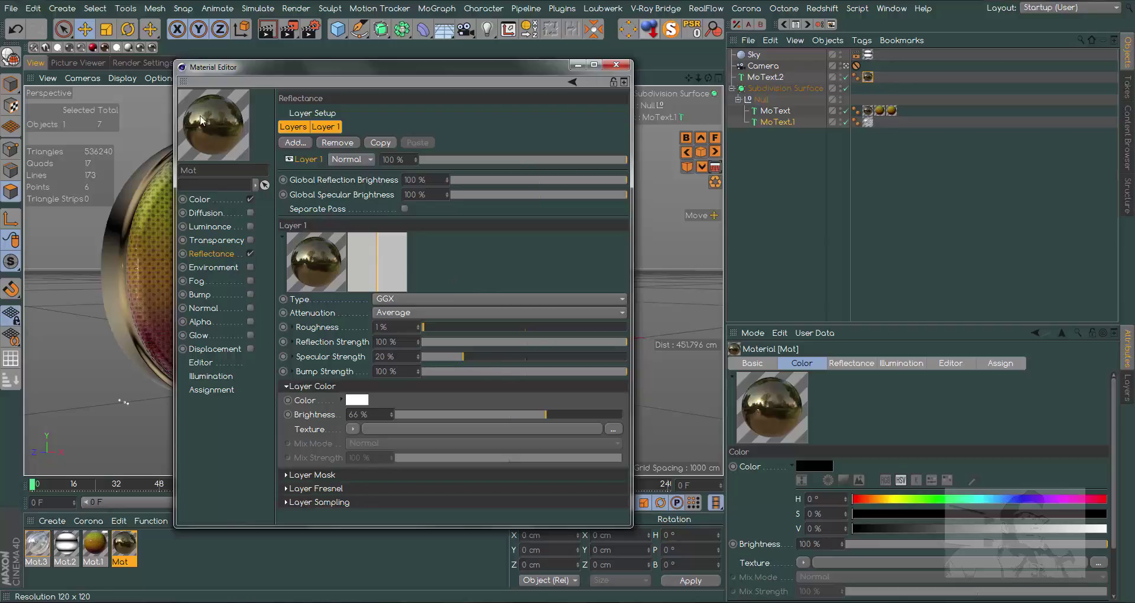
left_click(623, 67)
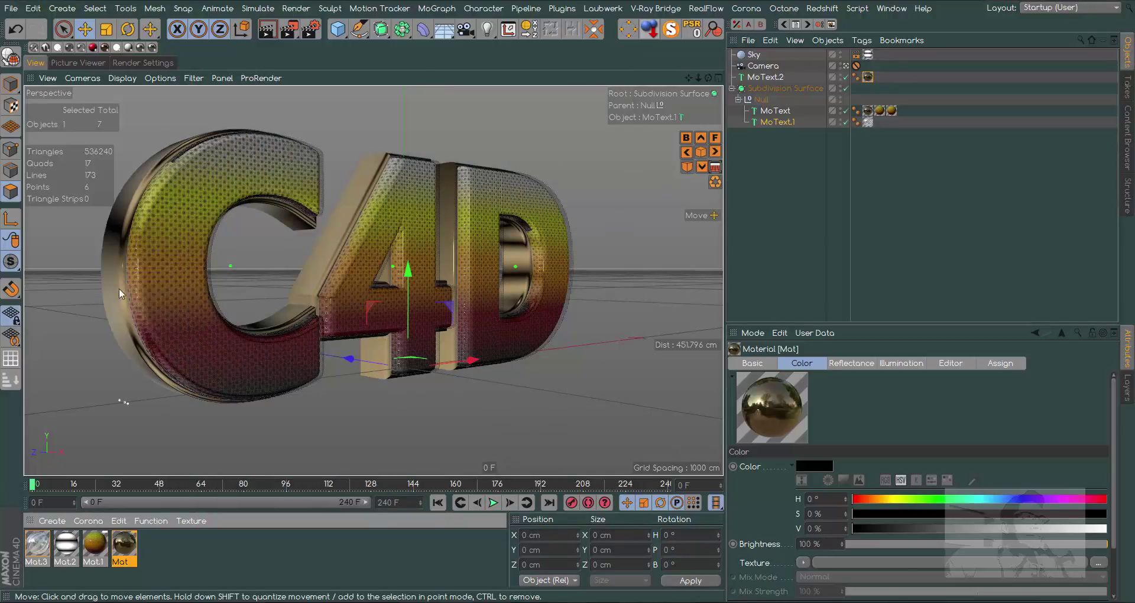
Load the Sky 3 gradient preset into Mat.1's colour Layer texture.
double_click(94, 544)
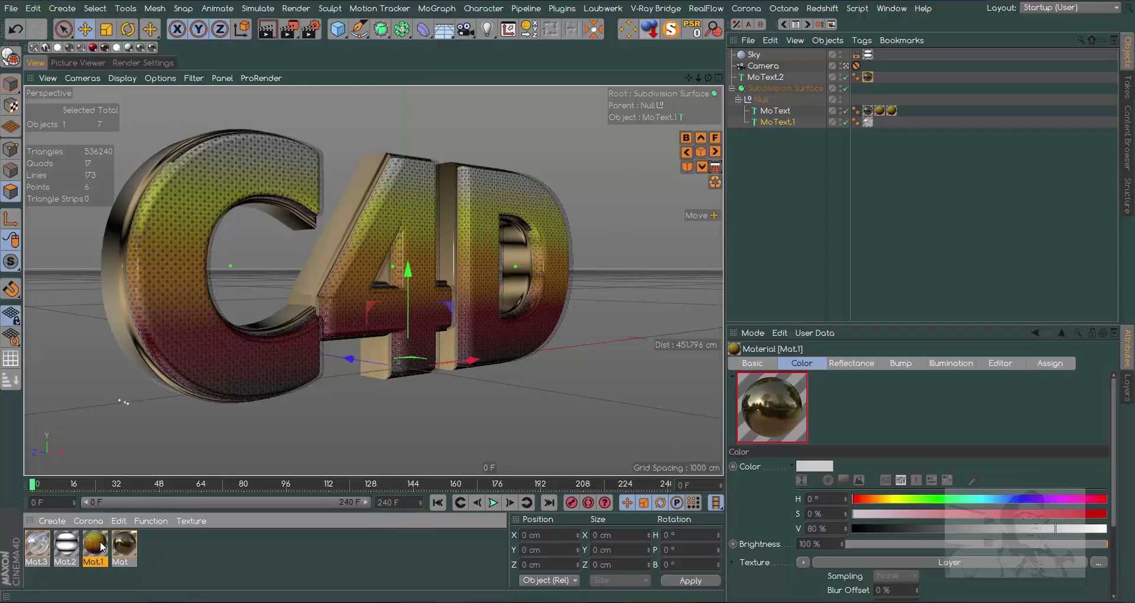
left_click(206, 200)
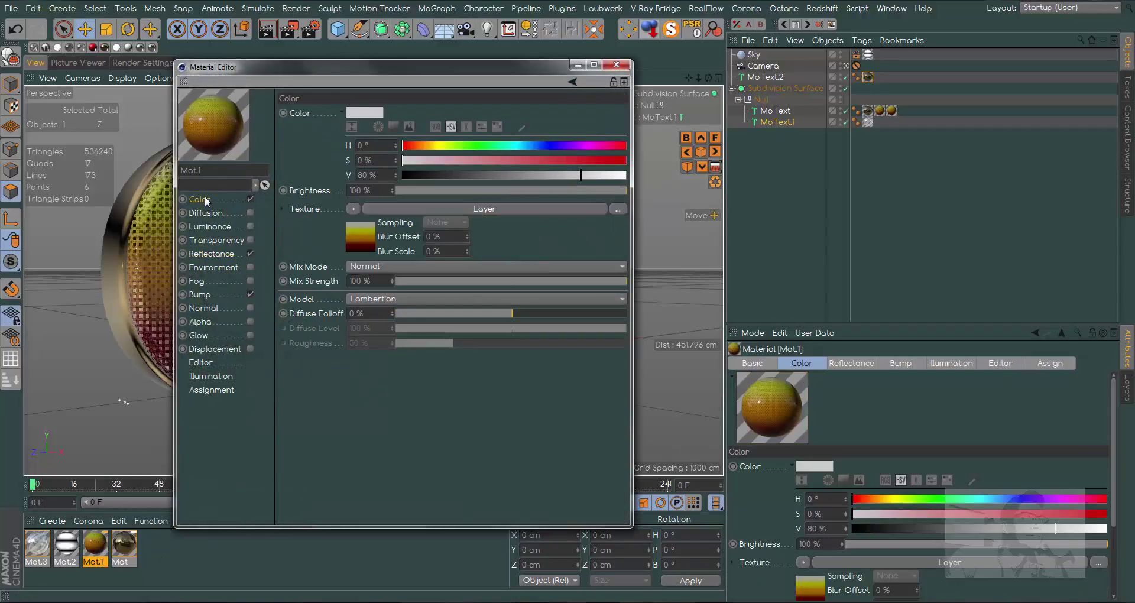
left_click(362, 235)
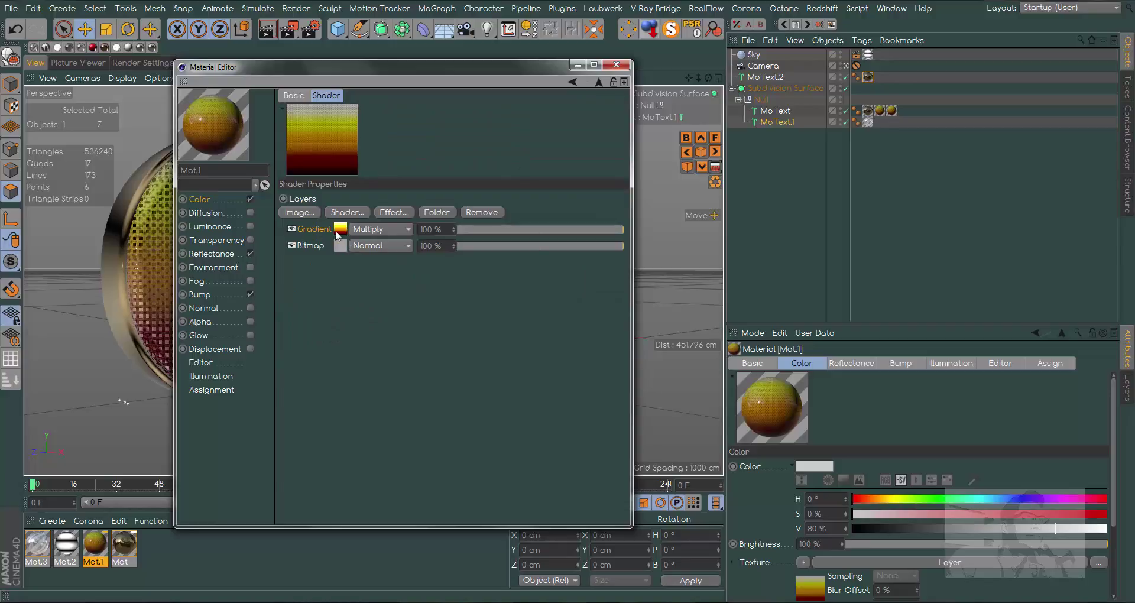
left_click(340, 230)
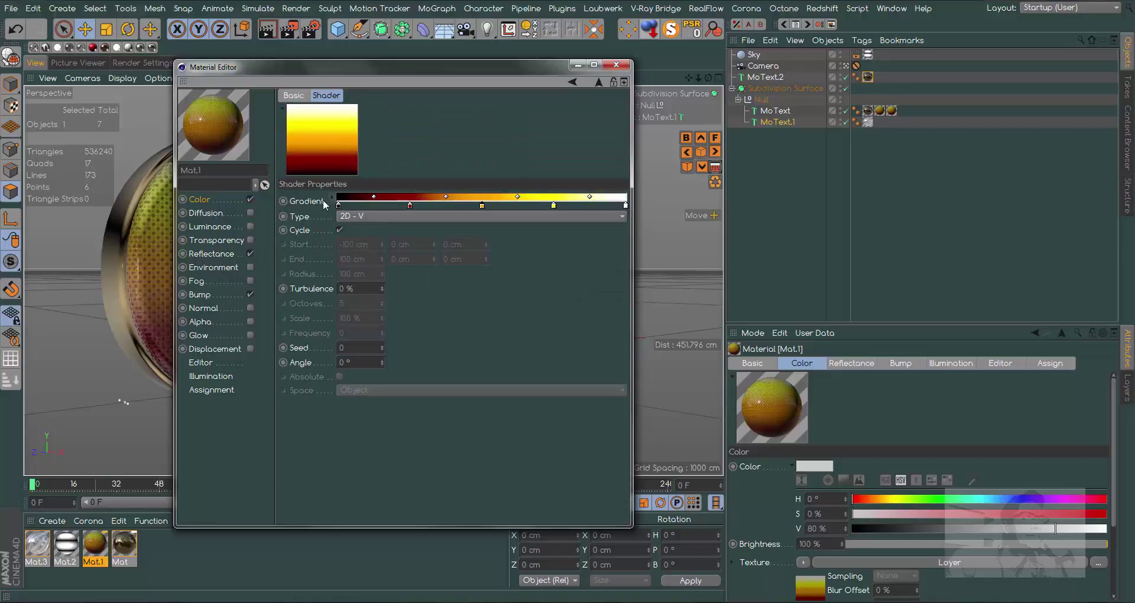
left_click(331, 198)
left_click(387, 338)
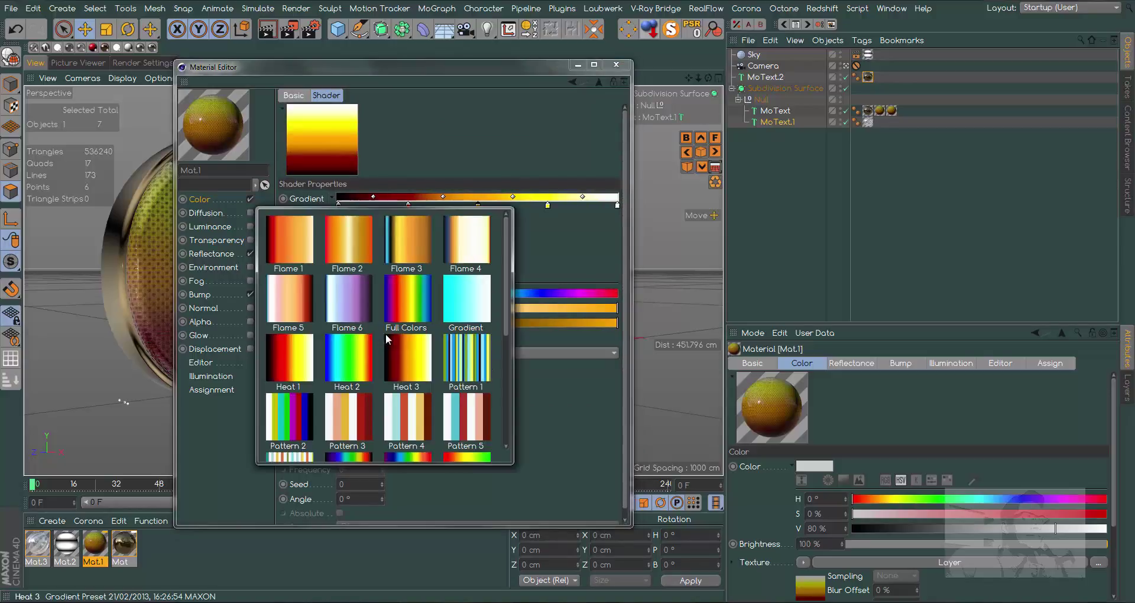
left_click_drag(504, 316, 505, 427)
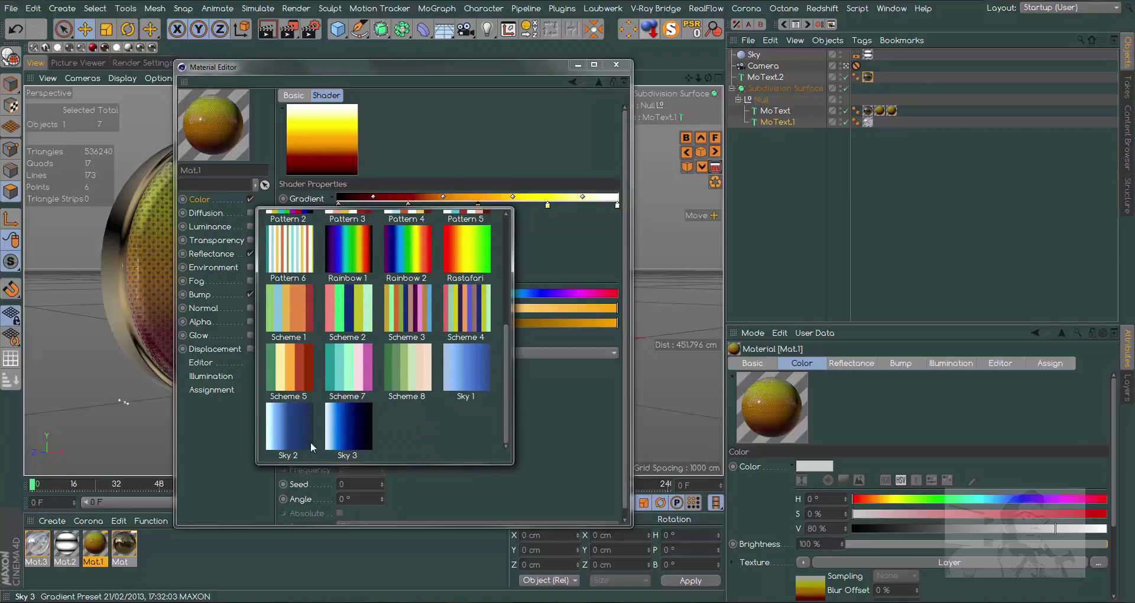
left_click(352, 431)
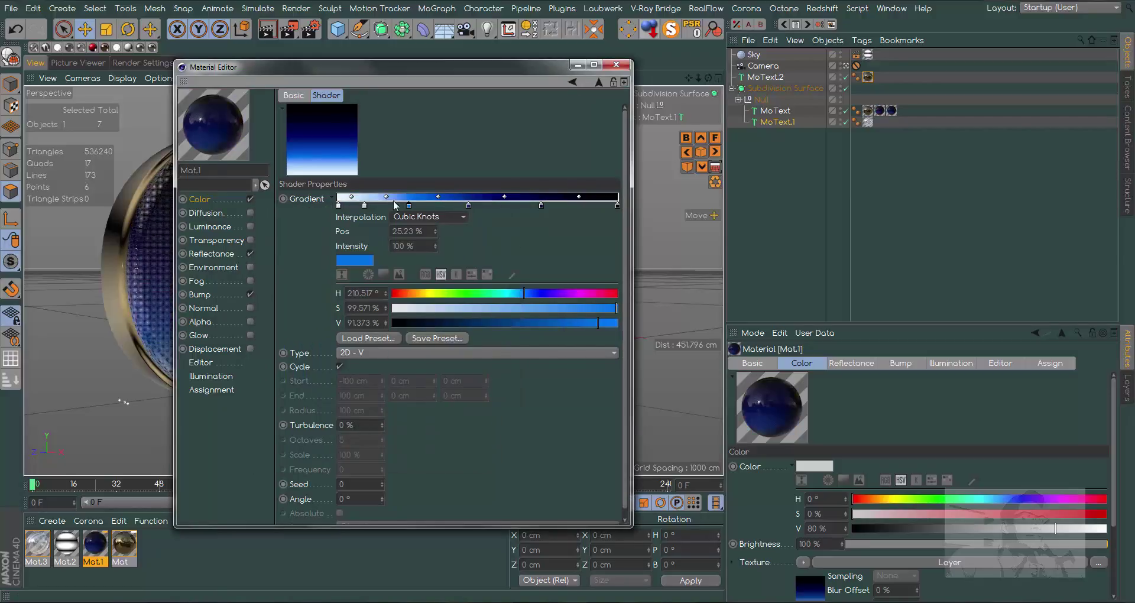
left_click_drag(430, 67, 803, 98)
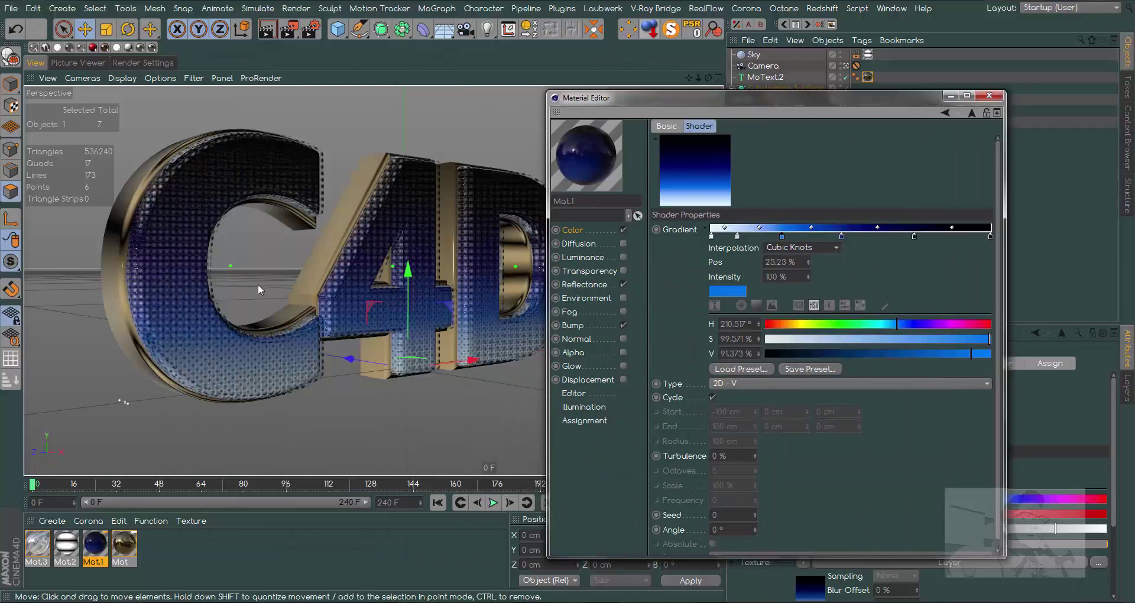
Enable Mat.1's Luminance with the same blue gradient Layer texture.
left_click(573, 230)
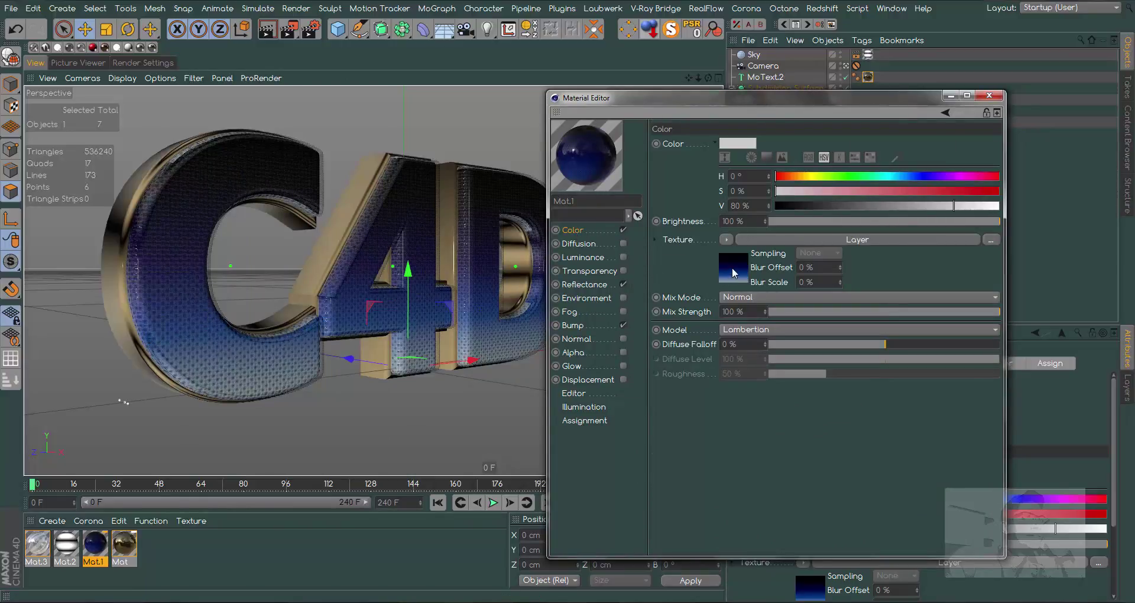
left_click(586, 260)
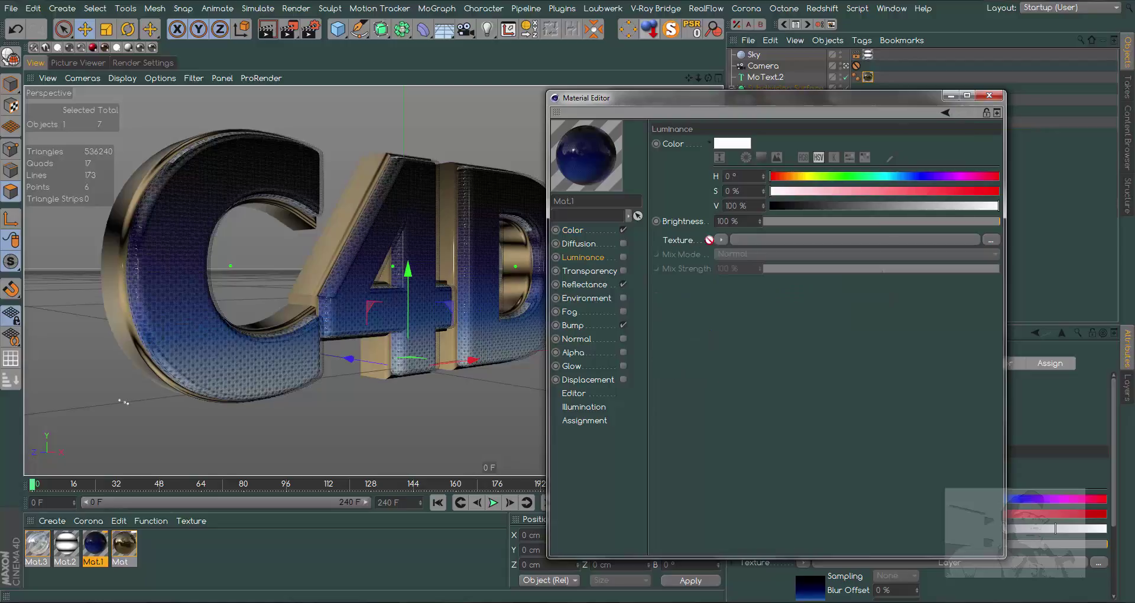
left_click(623, 257)
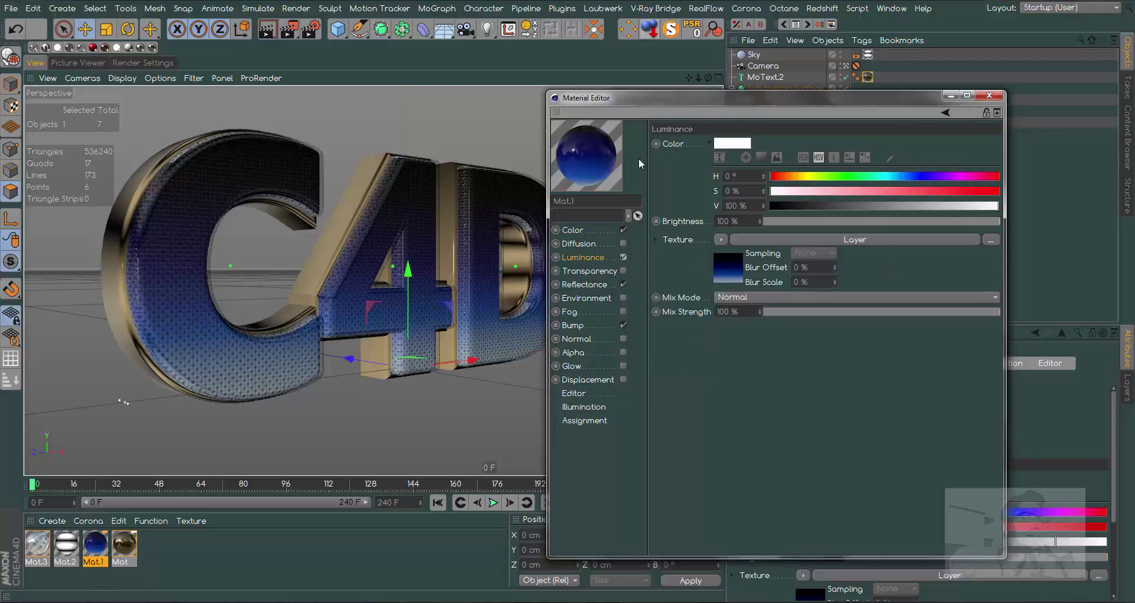
left_click(988, 96)
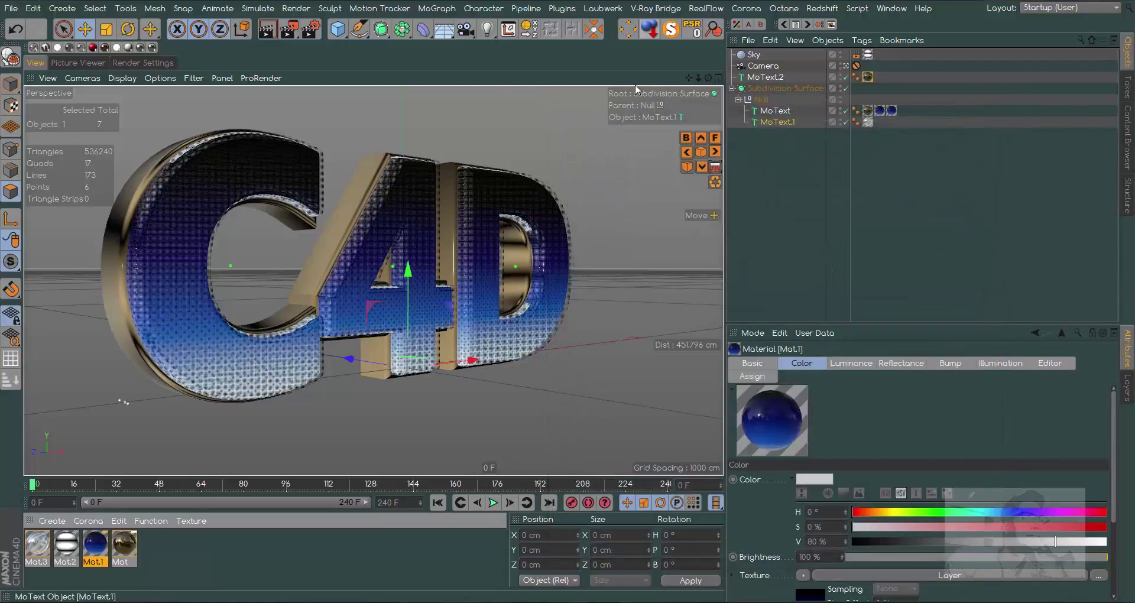
Render a preview of the blue-faced C4D text, then create a new material Mat.4.
left_click(267, 32)
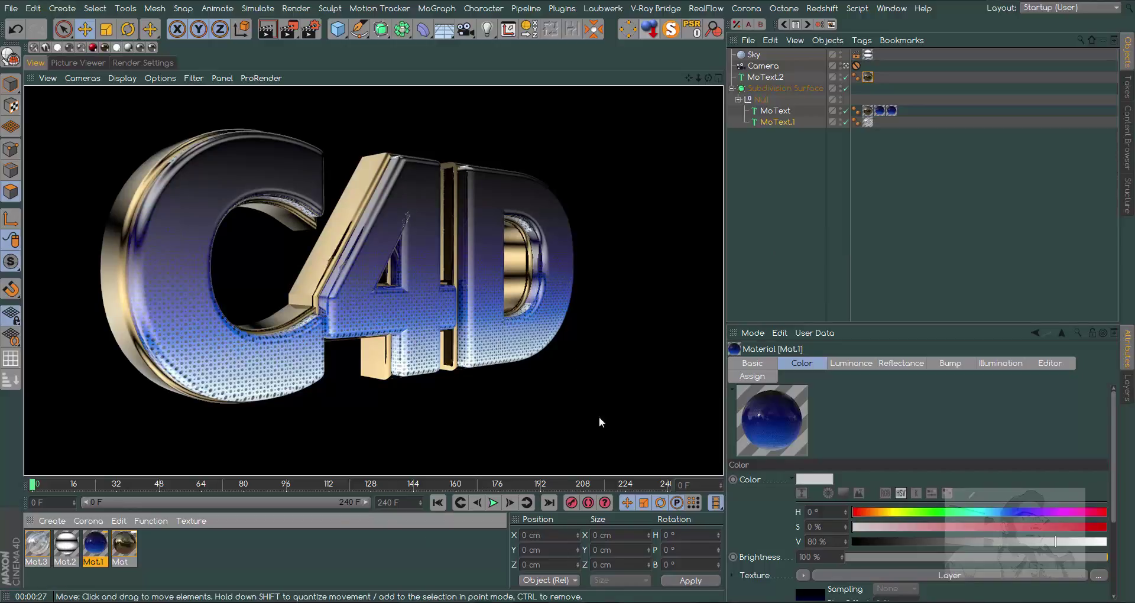
double_click(151, 543)
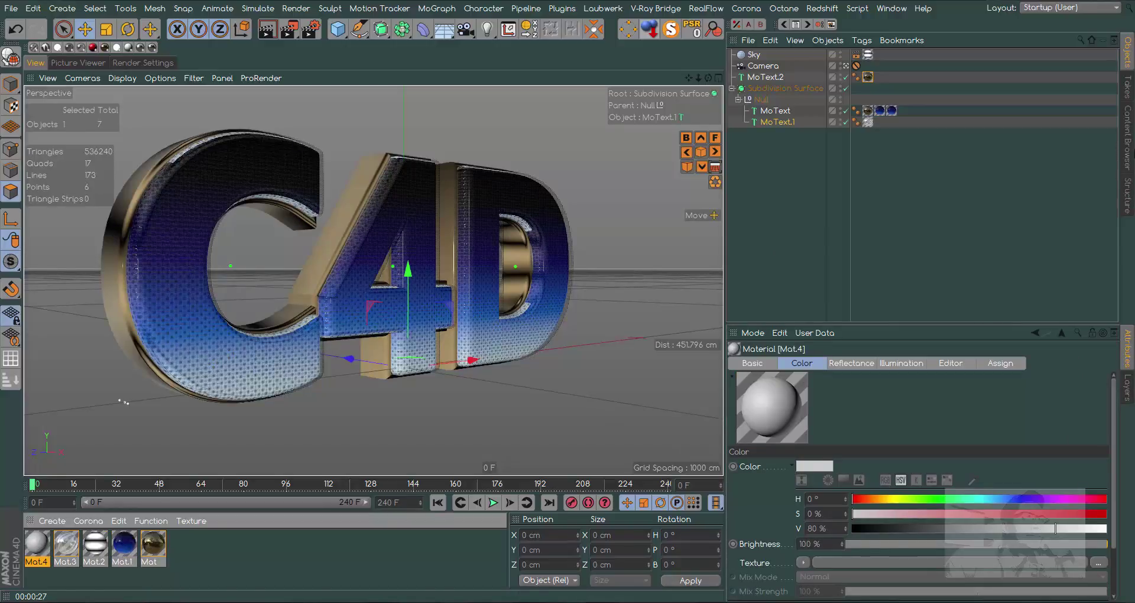
Give Mat.4 the Glow (Kitchen HDR).HDR image as colour texture and enable Luminance.
double_click(34, 541)
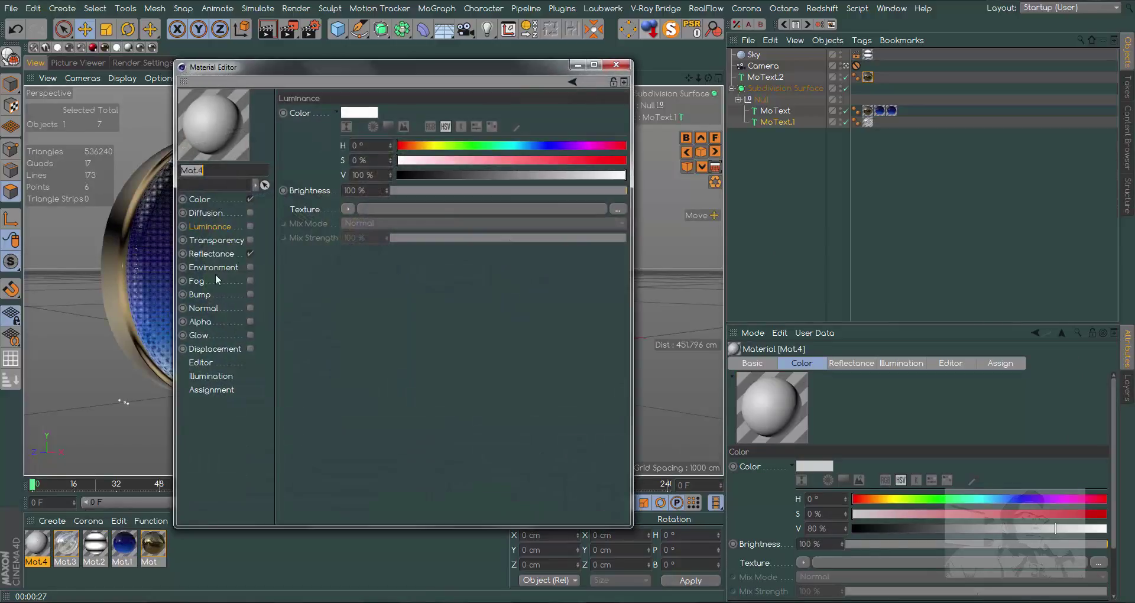
left_click(1128, 138)
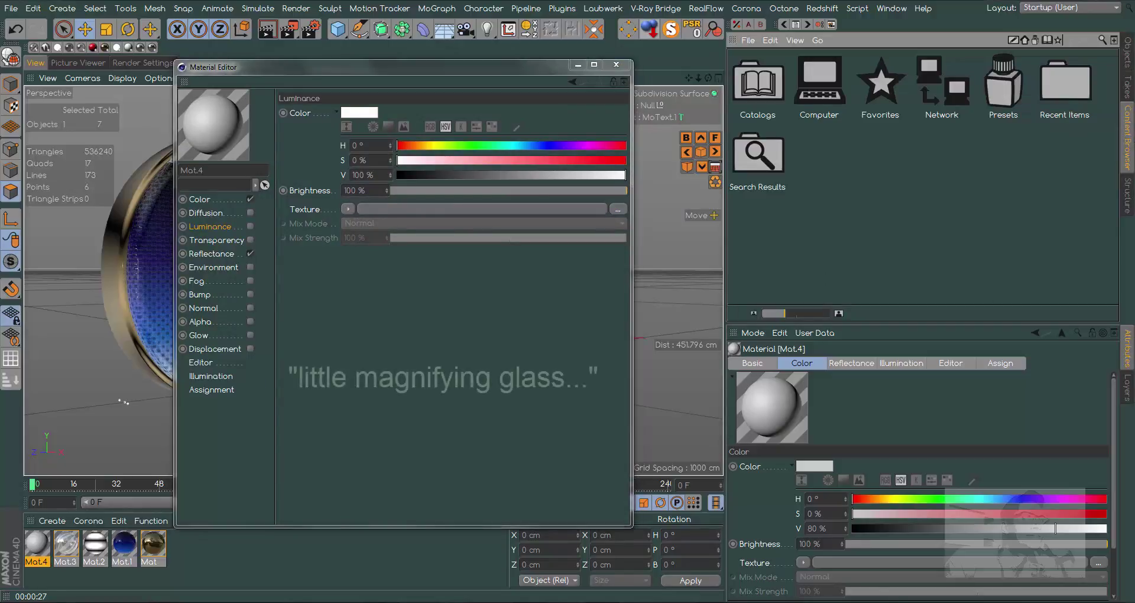
left_click(1101, 38)
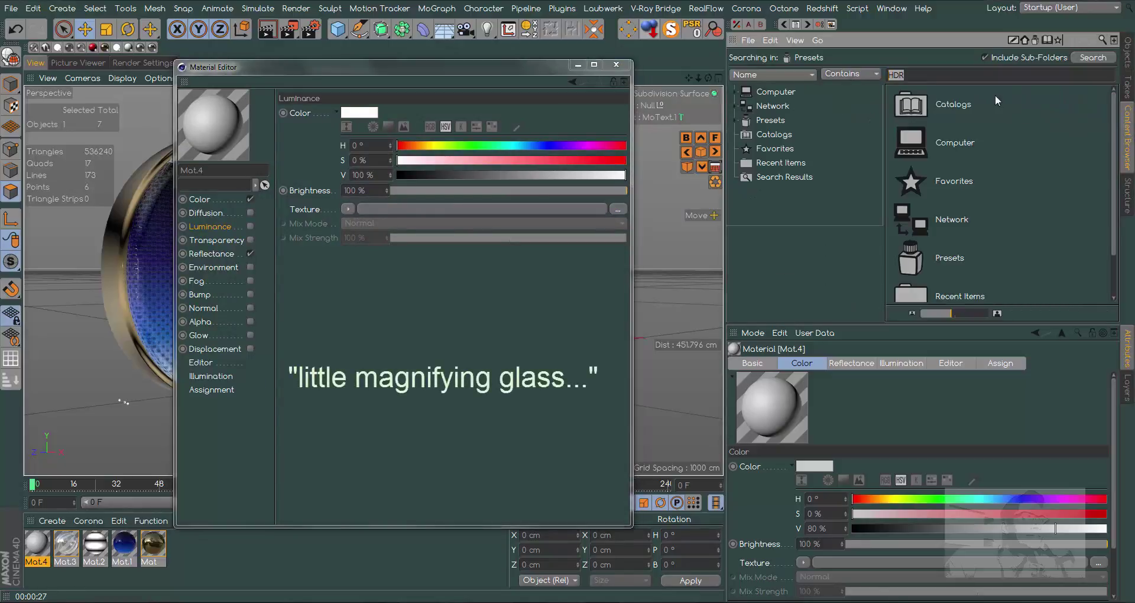
type("HDR")
key("Return")
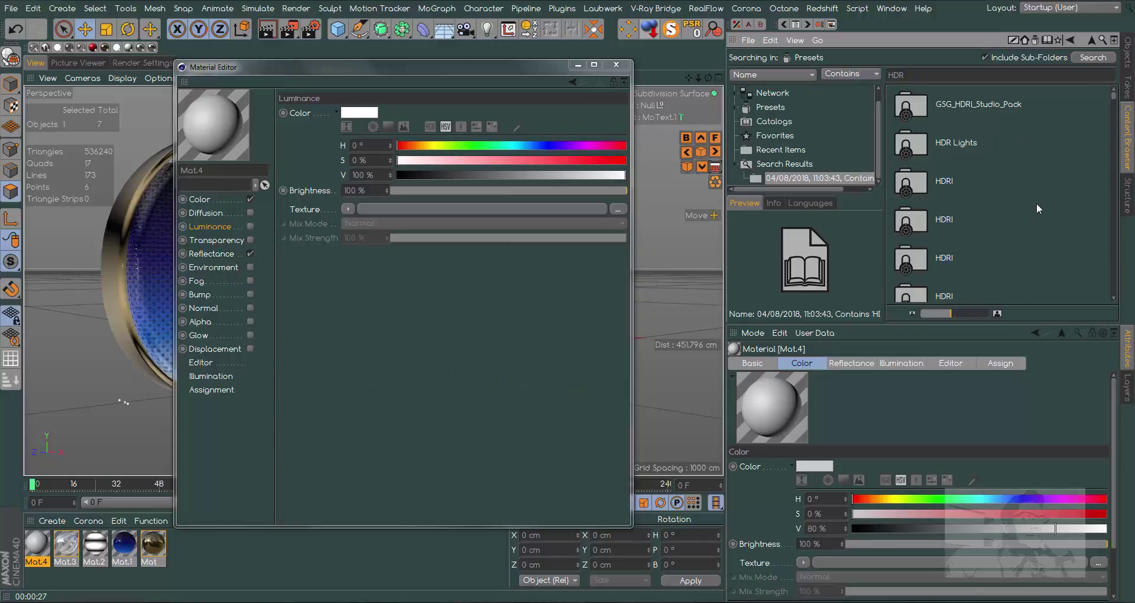
scroll(1037, 201, "down", 10)
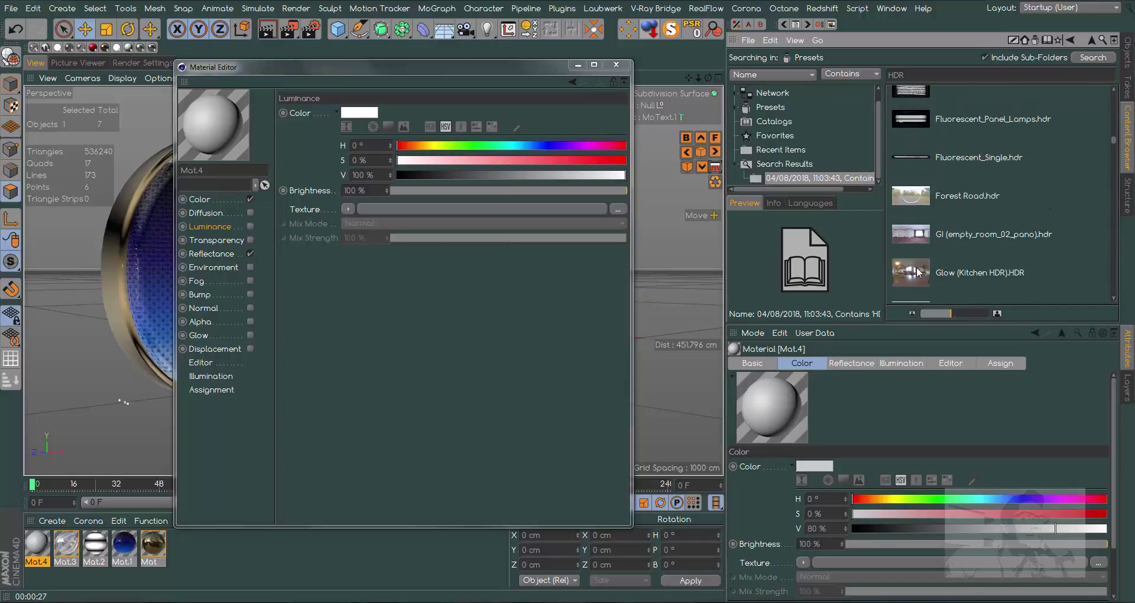
left_click_drag(919, 273, 355, 217)
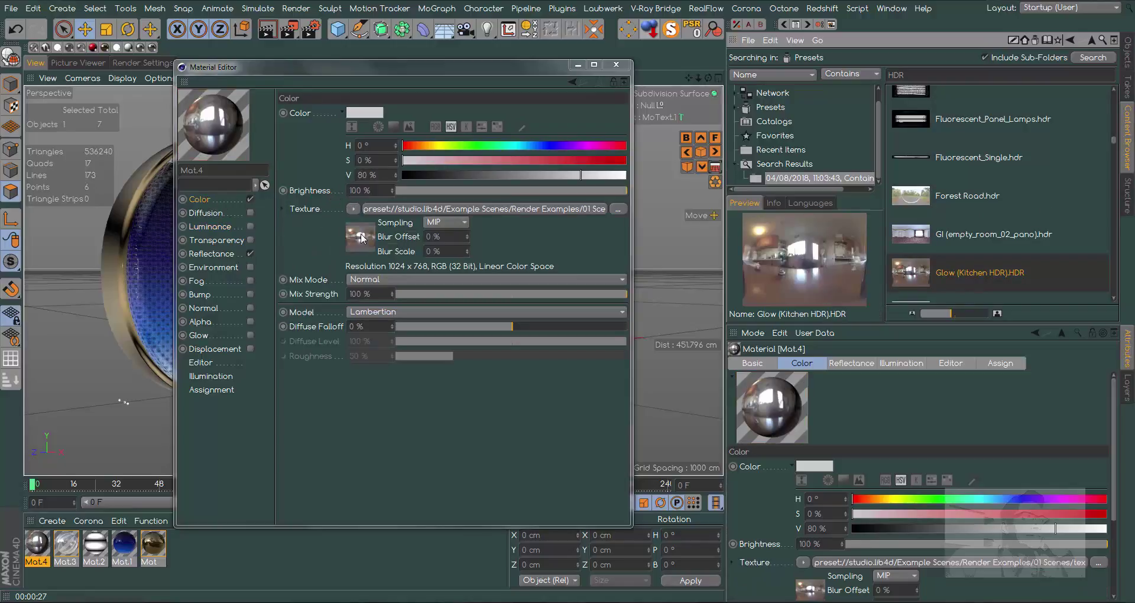
left_click(210, 227)
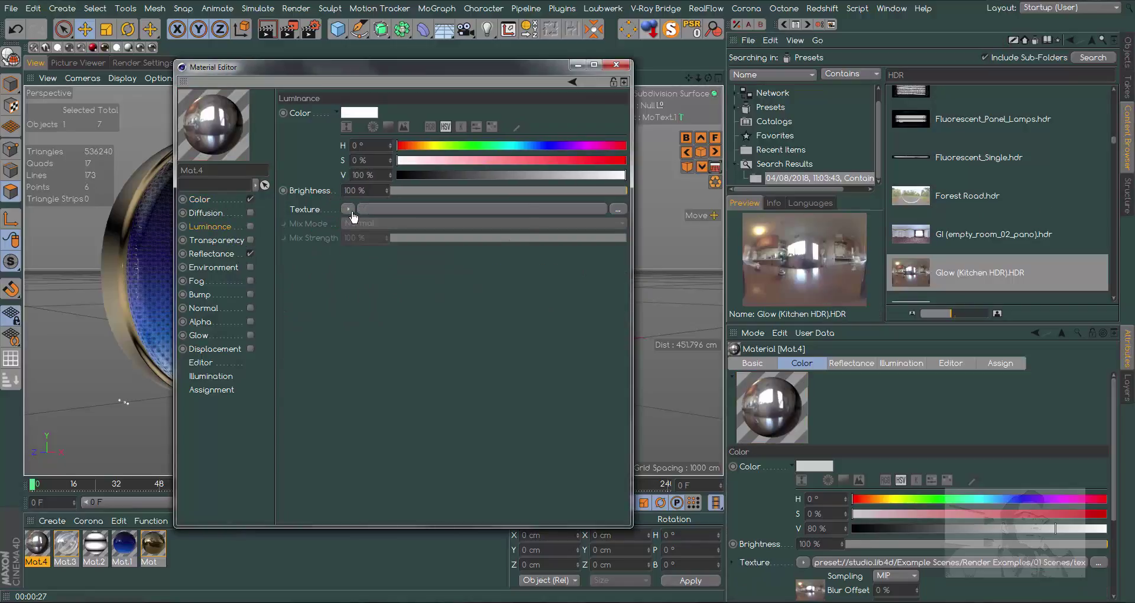
left_click_drag(502, 66, 680, 96)
Apply the kitchen HDR material Mat.4 to the Sky object and render the view.
left_click(825, 95)
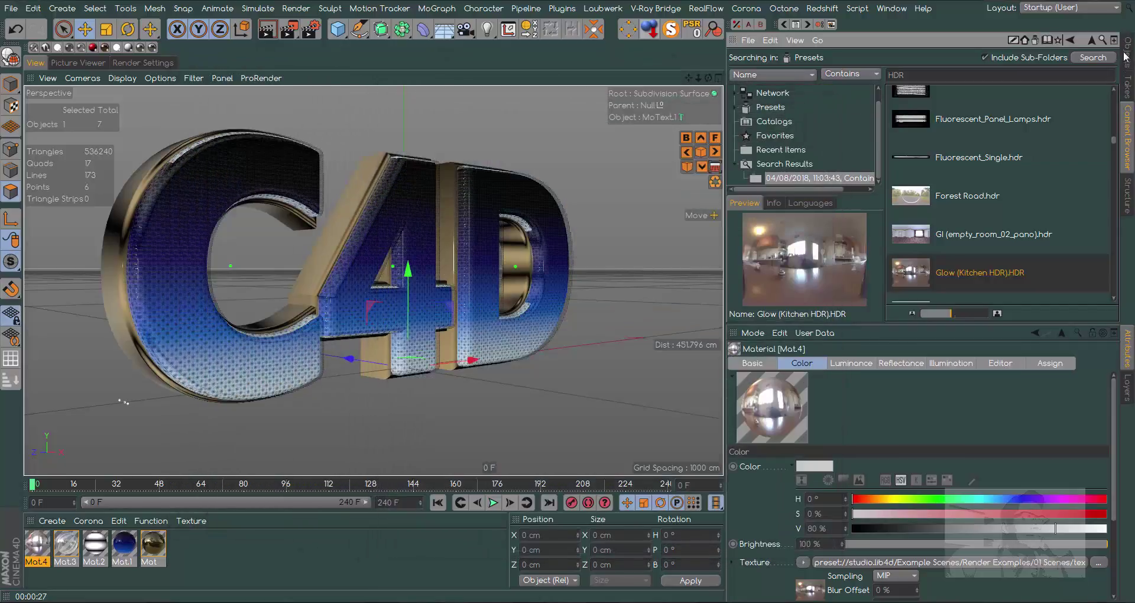
left_click(1126, 55)
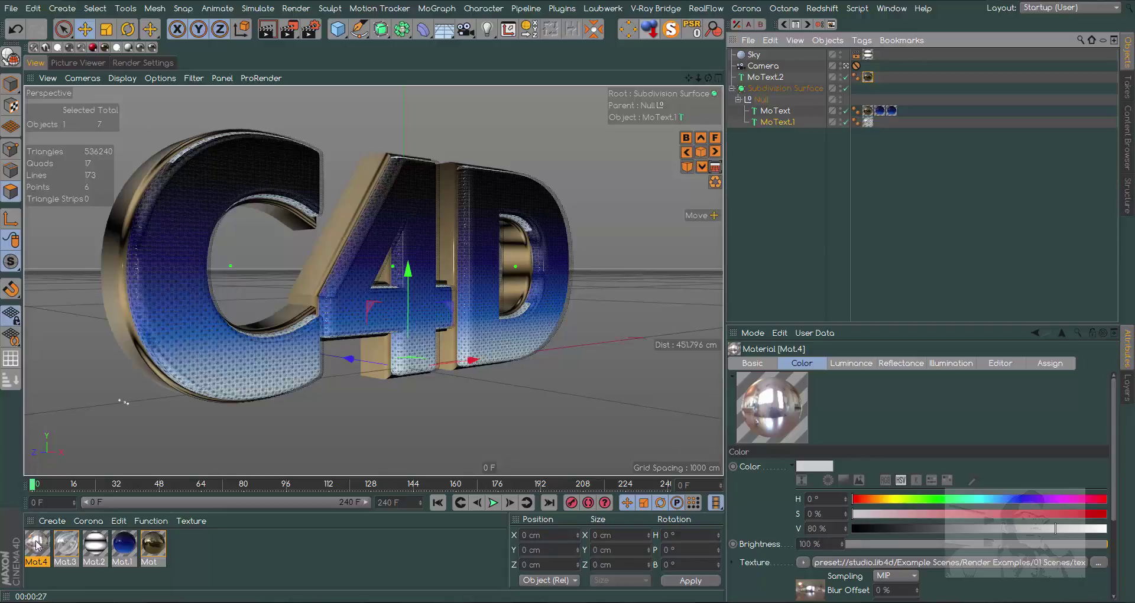
left_click_drag(868, 55, 868, 55)
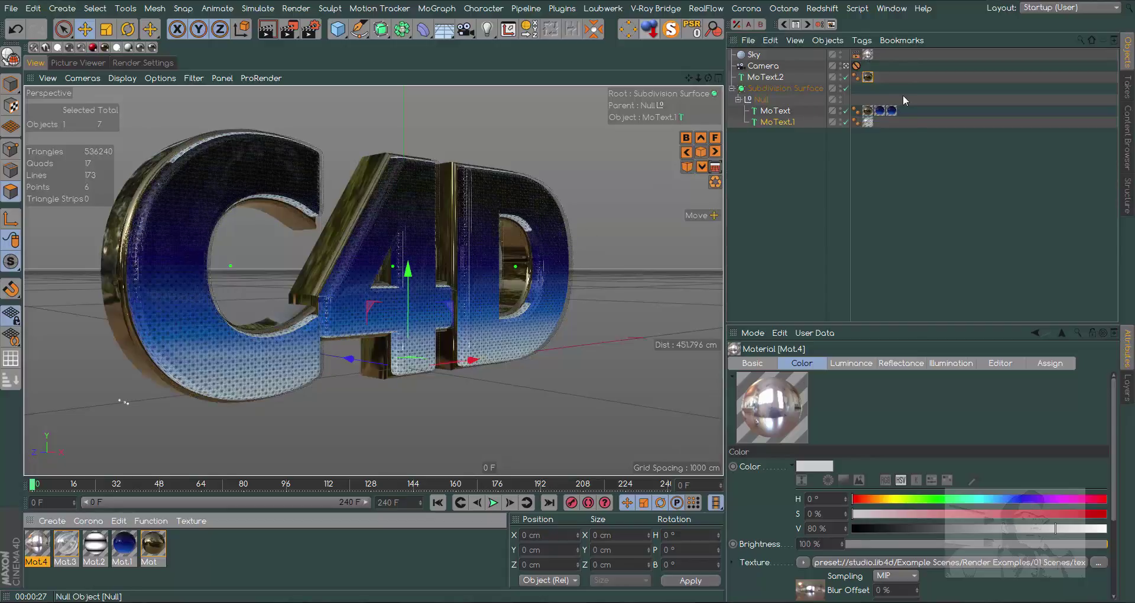
left_click(267, 29)
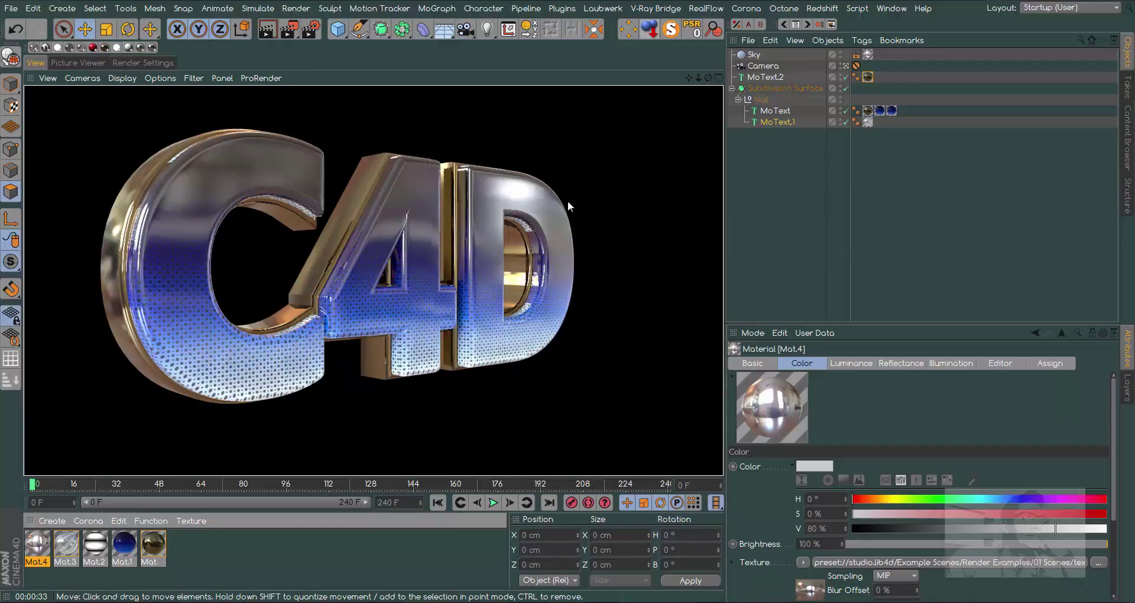
Raise MoText.1's intermediate points angle to 90° and re-render the C4D letters.
left_click(785, 123)
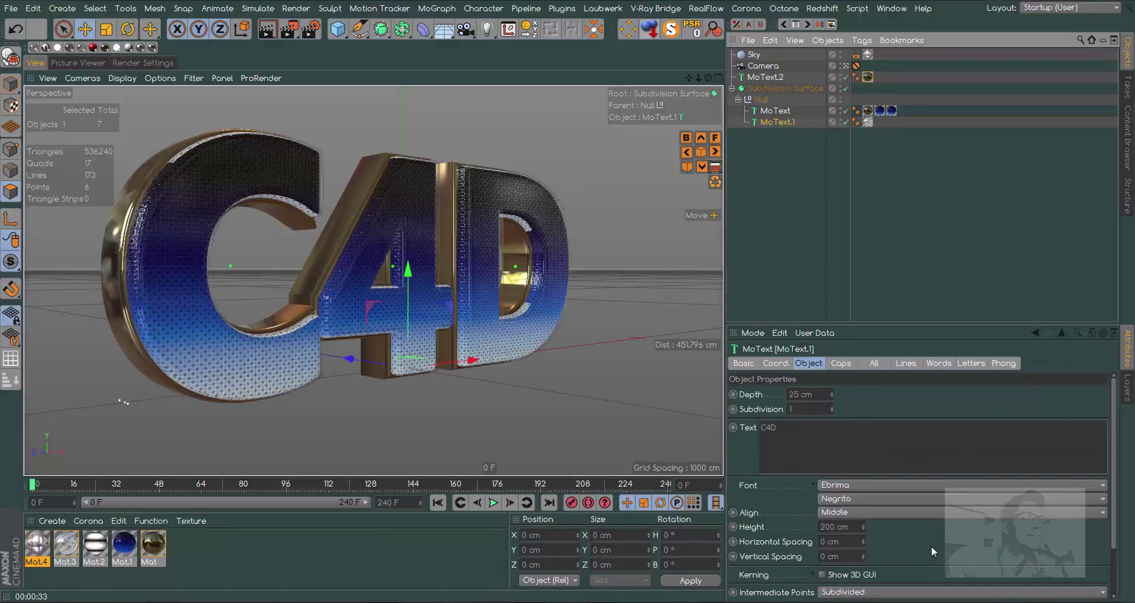
scroll(1114, 529, "down", 2)
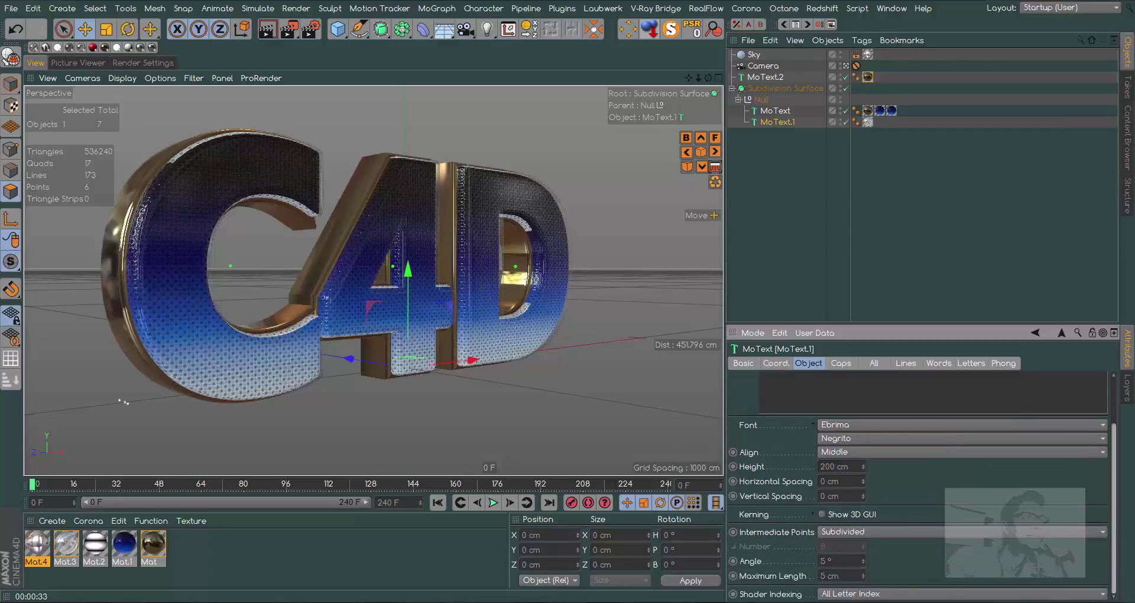
left_click_drag(864, 561, 865, 559)
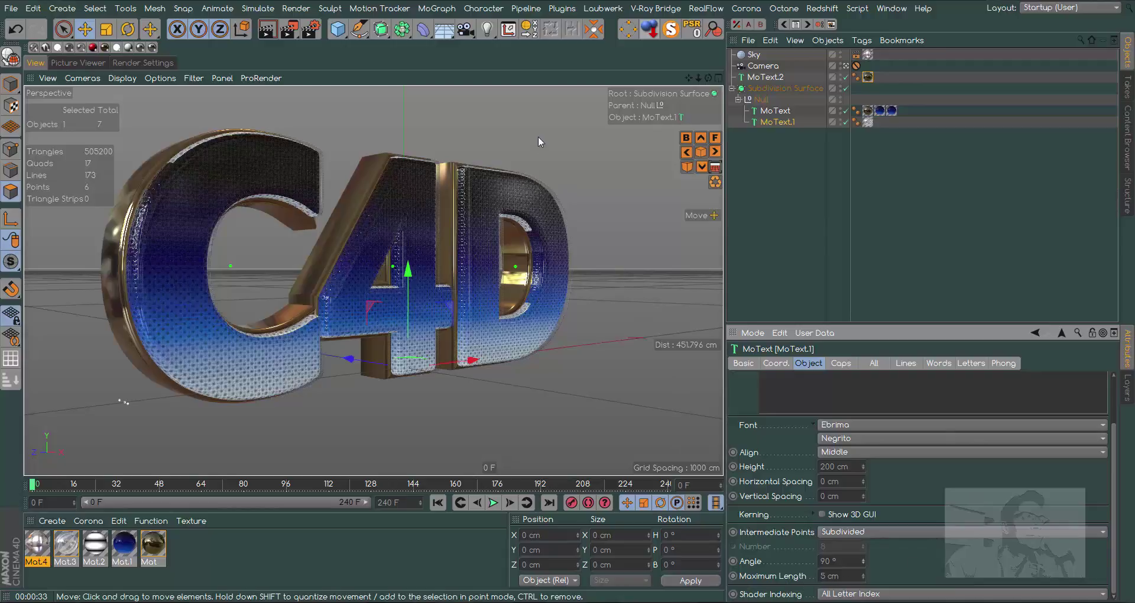
key("ctrl+r")
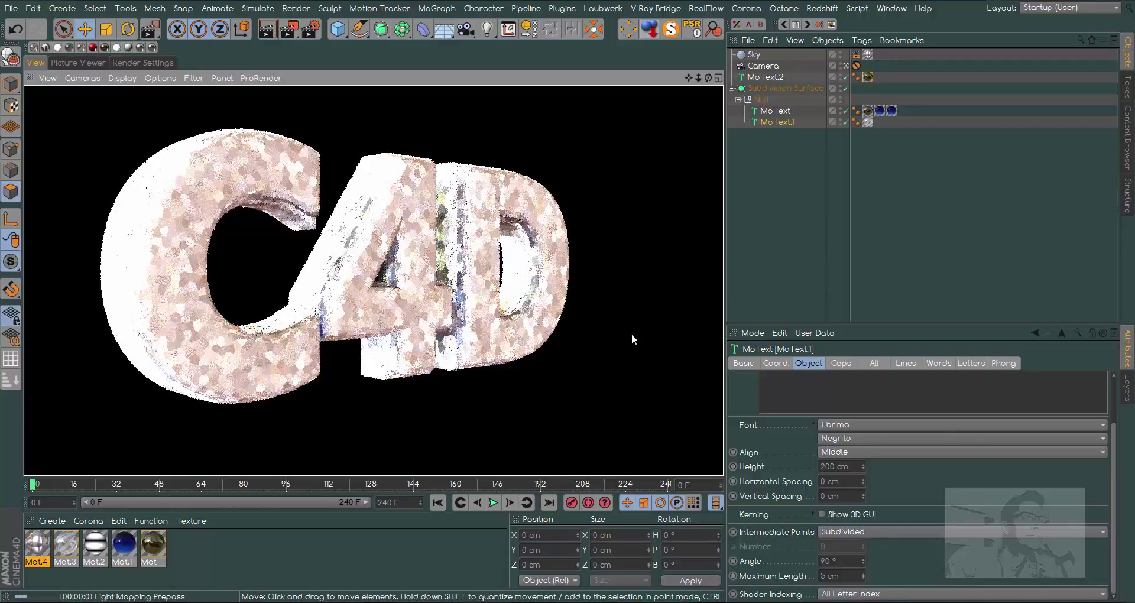